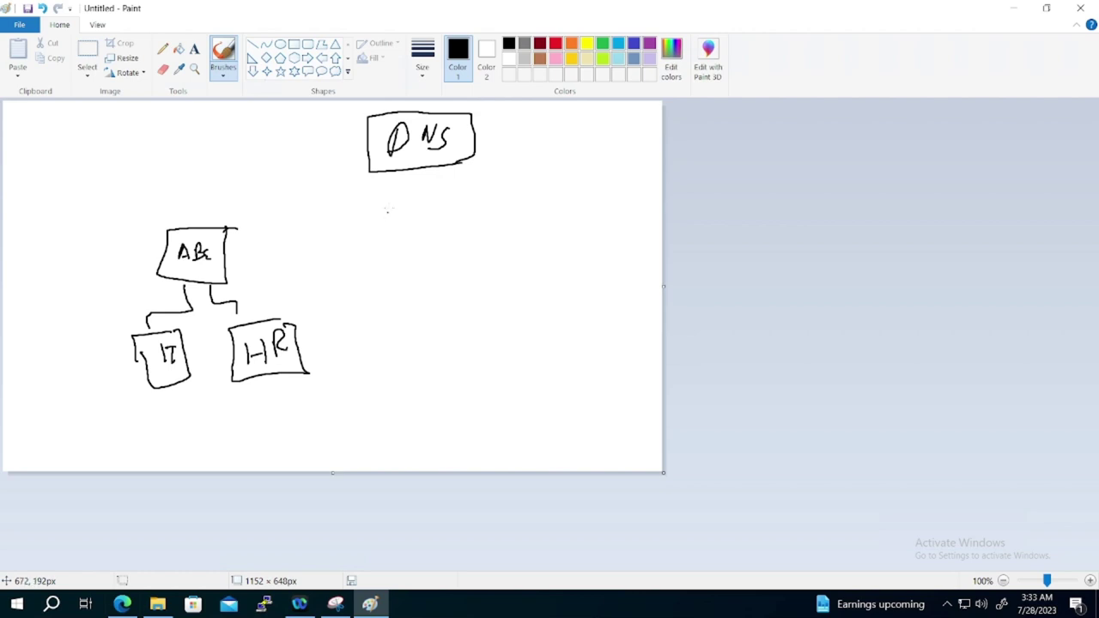
- Write "L3out" in a hand-drawn box below the DNS box and add short strokes beside both boxes
mouse_move(387, 208)
left_mouse_down()
mouse_move(388, 233)
mouse_move(403, 239)
mouse_move(426, 228)
mouse_move(455, 233)
mouse_move(460, 222)
left_mouse_up()
mouse_move(467, 209)
left_mouse_down()
mouse_move(468, 235)
mouse_move(468, 224)
mouse_move(370, 191)
mouse_move(374, 214)
mouse_move(515, 276)
mouse_move(513, 207)
left_mouse_up()
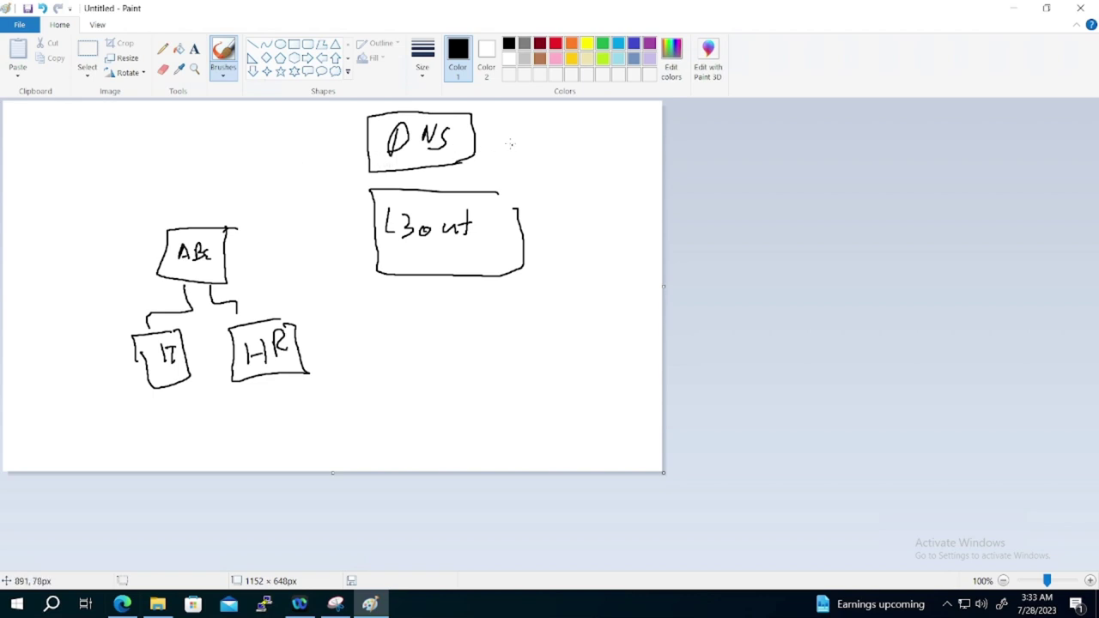
left_click_drag(507, 149, 543, 141)
mouse_move(539, 212)
left_mouse_down()
mouse_move(554, 223)
mouse_move(566, 213)
left_mouse_up()
- Switch to the APIC page in the browser and open the common tenant from the list of all tenants
left_click(129, 604)
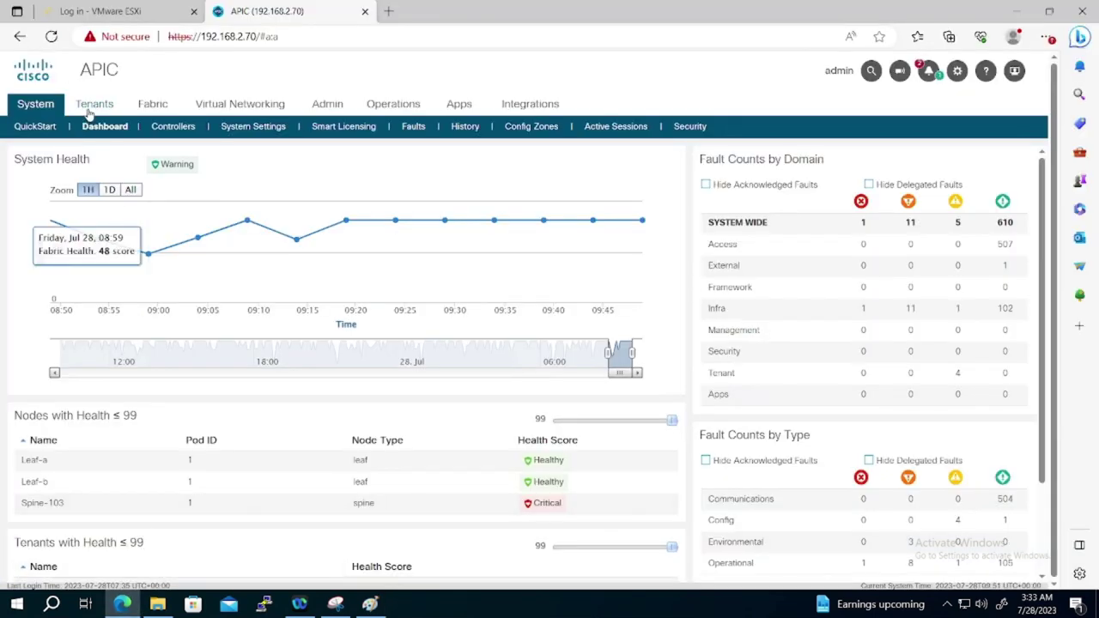
left_click(91, 106)
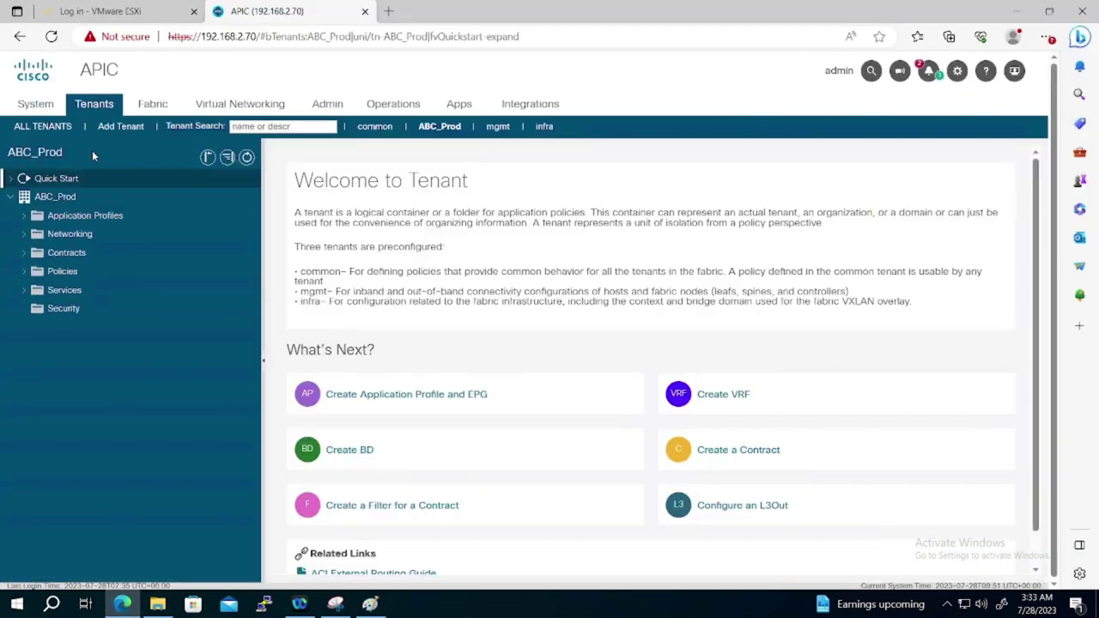
left_click(36, 127)
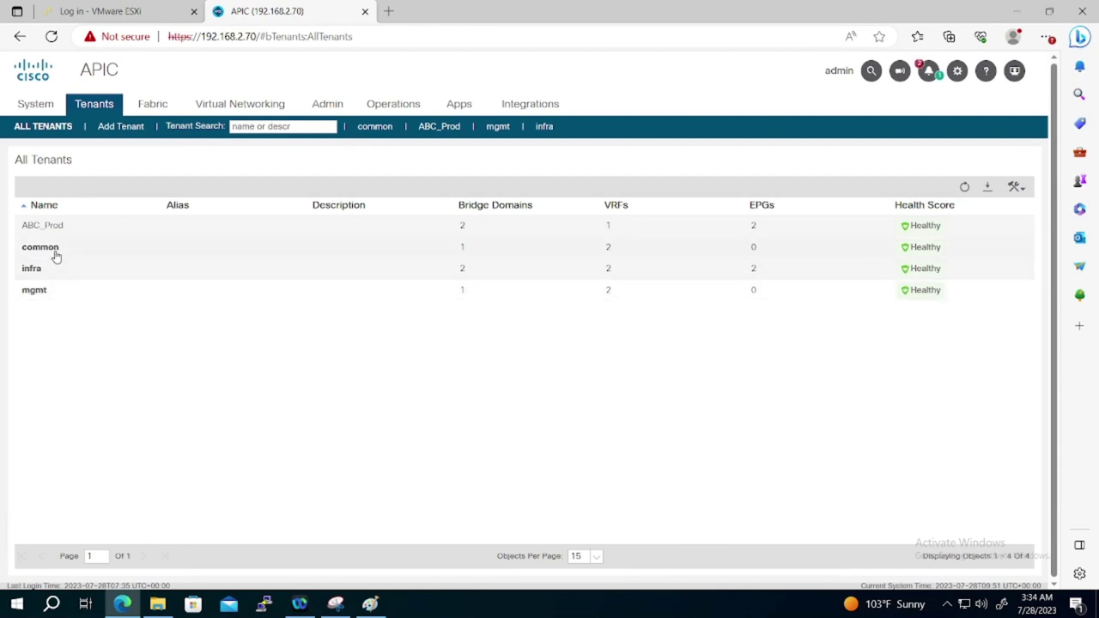
left_click(56, 254)
double_click(56, 255)
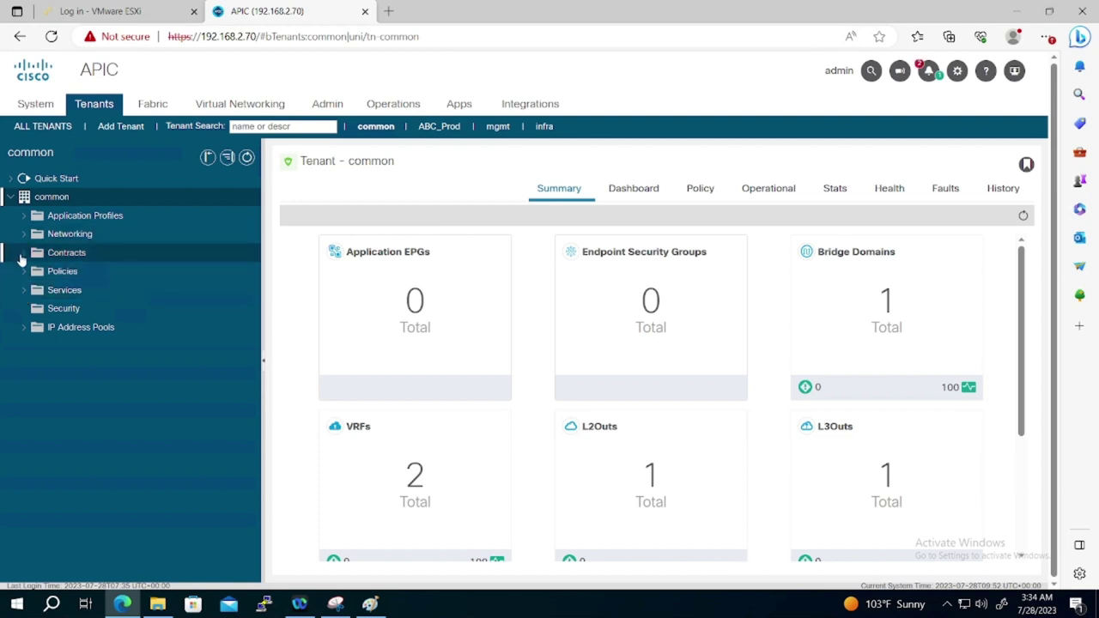
- Start a new L3Out under the common tenant's networking and name it ISP-Common
left_click(24, 236)
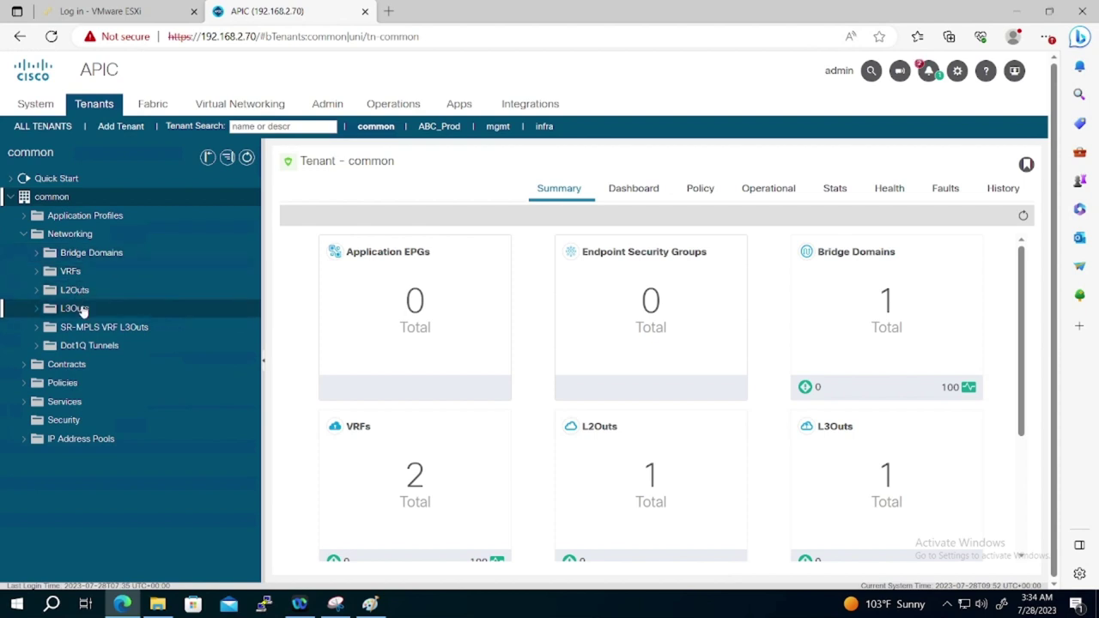
left_click(81, 310)
right_click(81, 312)
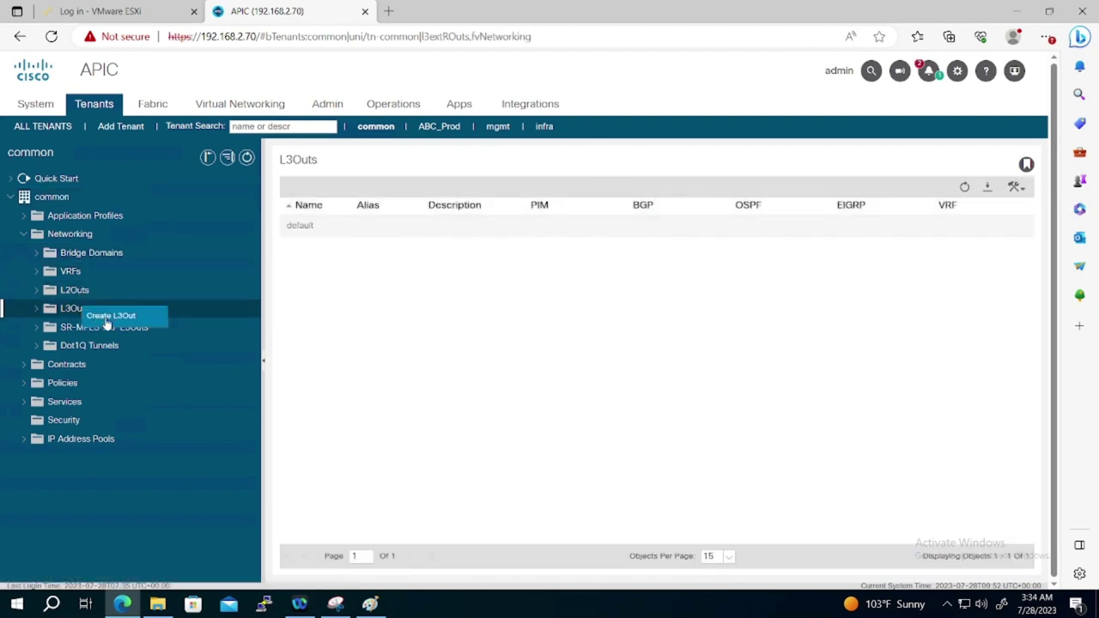
left_click(107, 318)
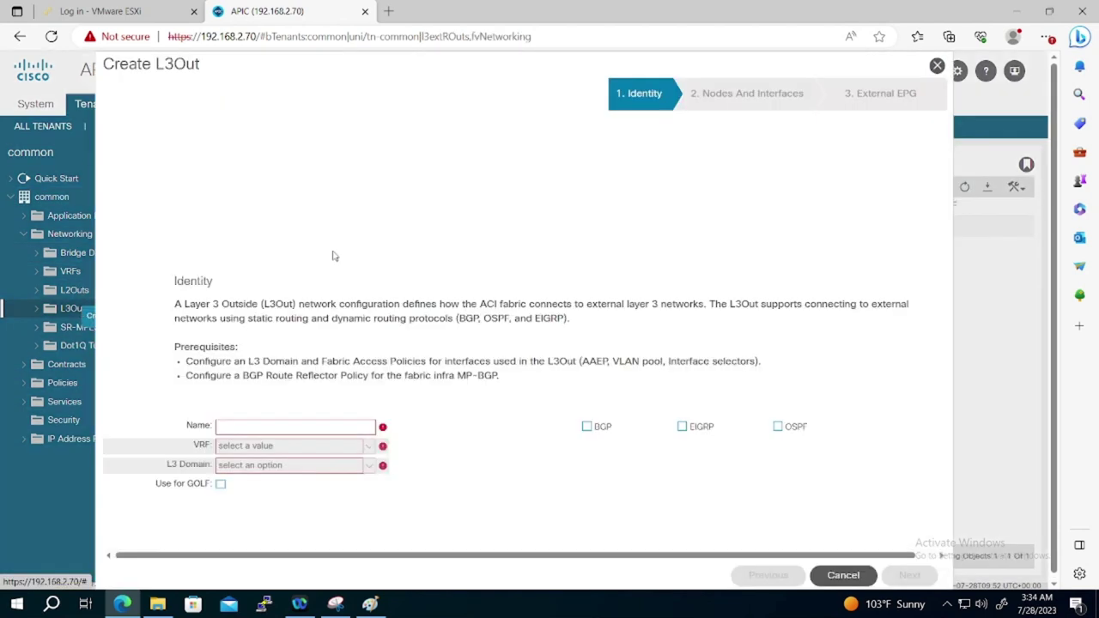
left_click(289, 427)
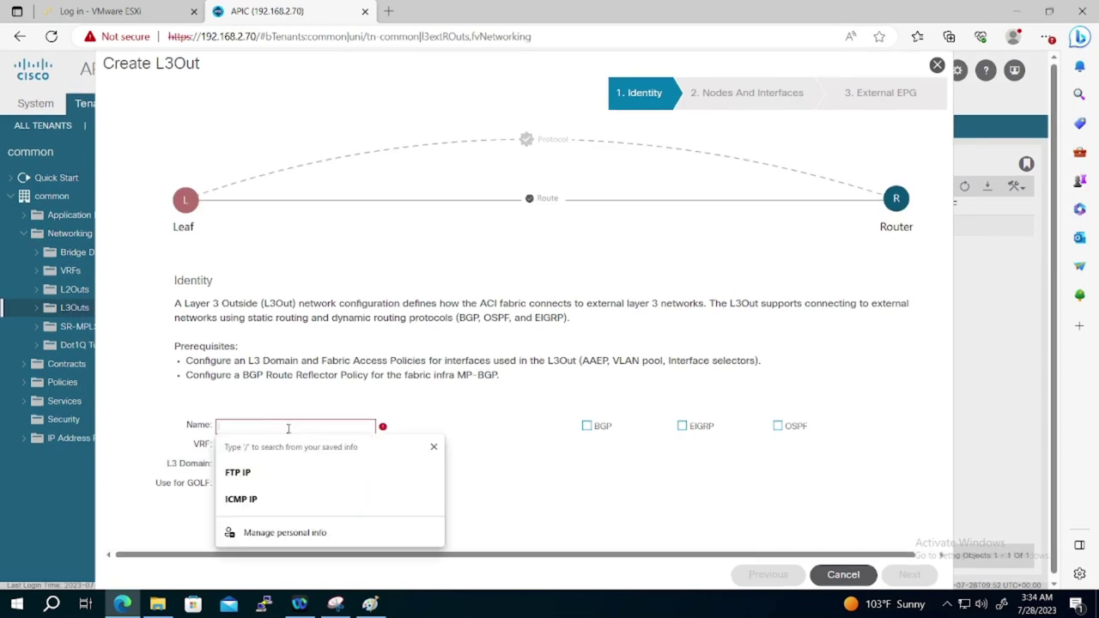
type("ISP")
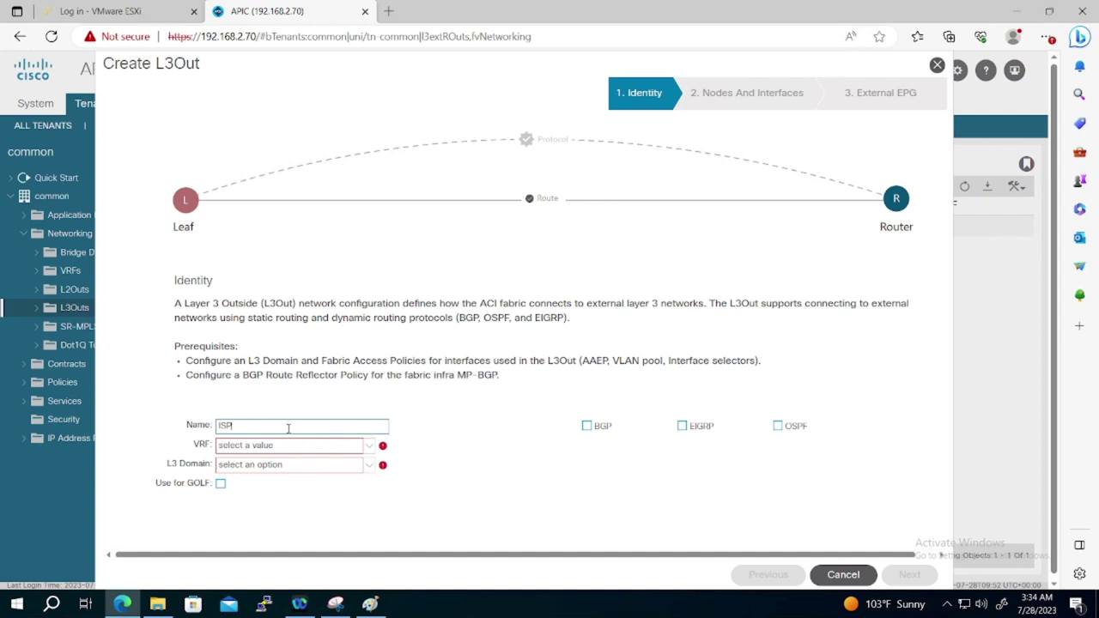
type("-Common")
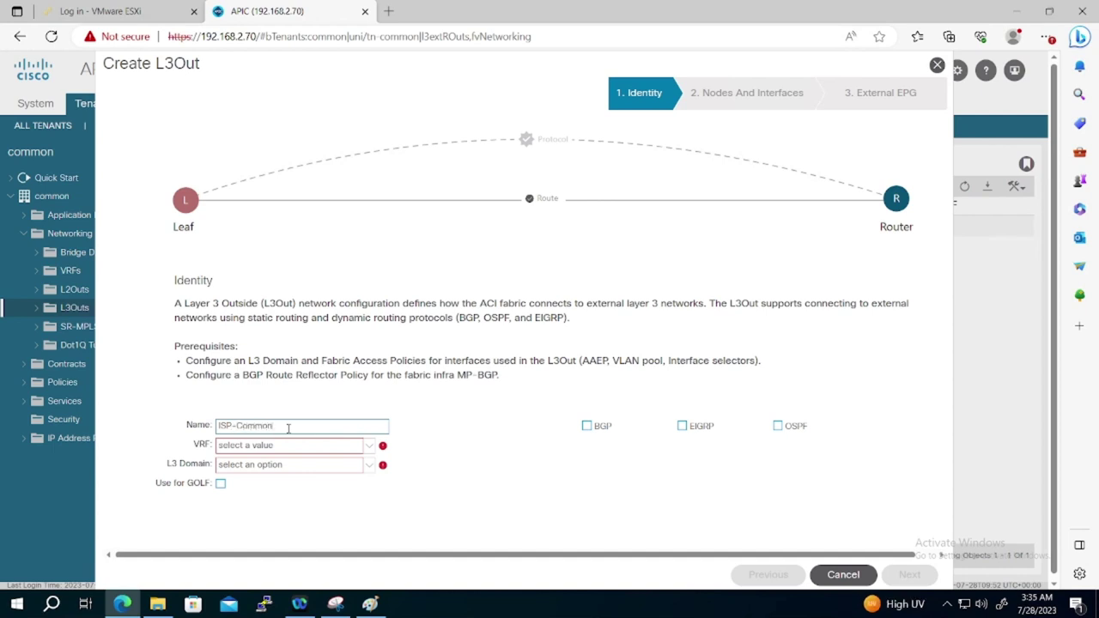
- Create a new VRF named VRF_Common for the L3Out, keeping the default policy control enforcement settings
left_click(367, 449)
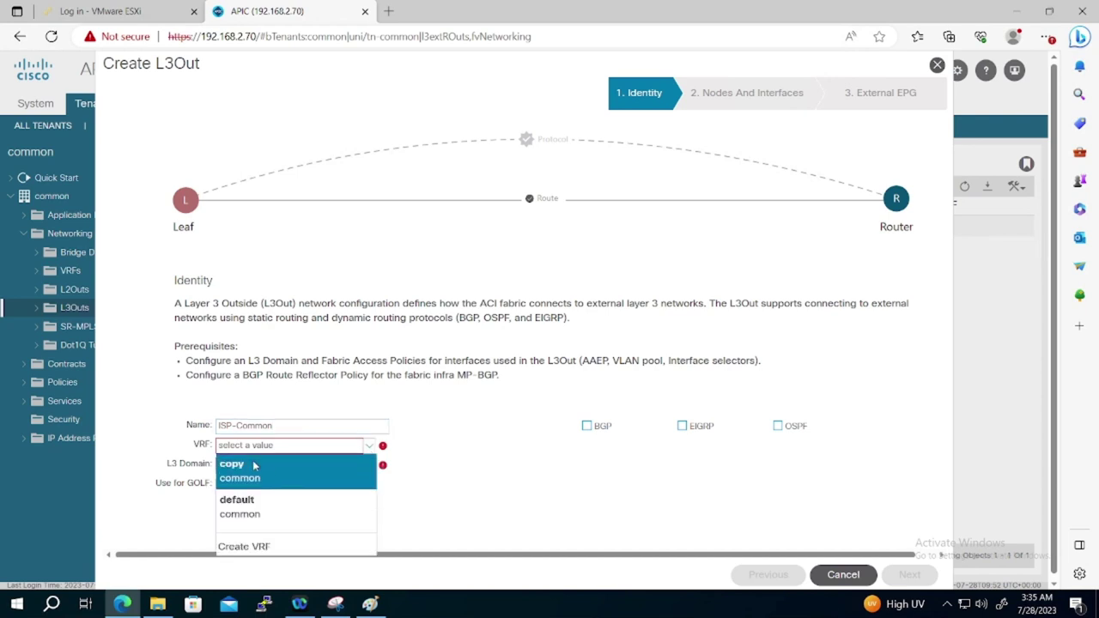
left_click(267, 548)
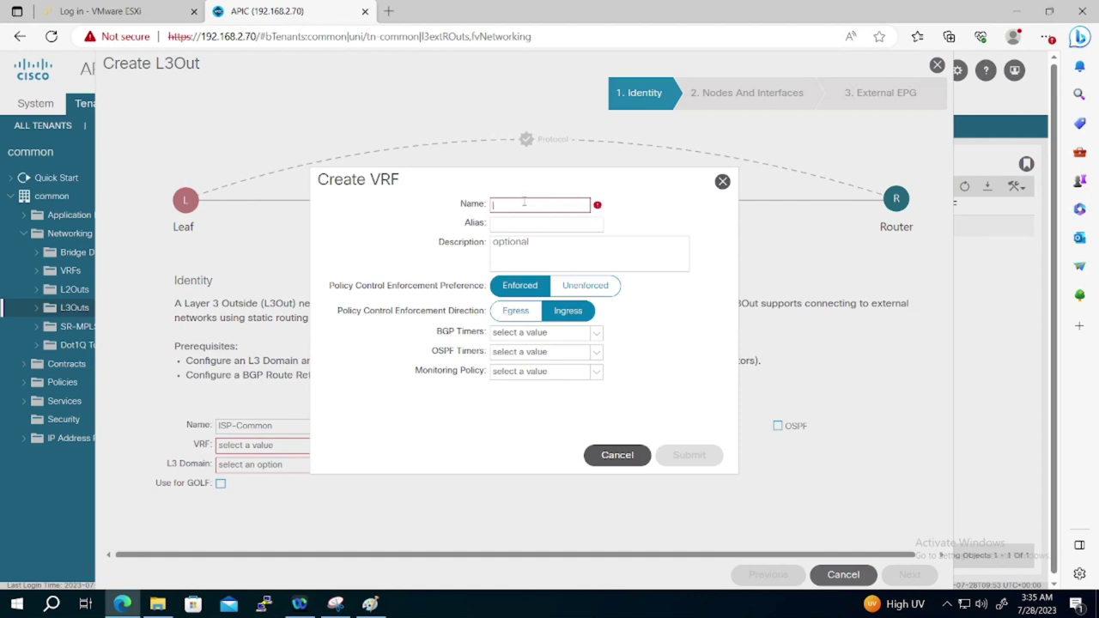
left_click(524, 203)
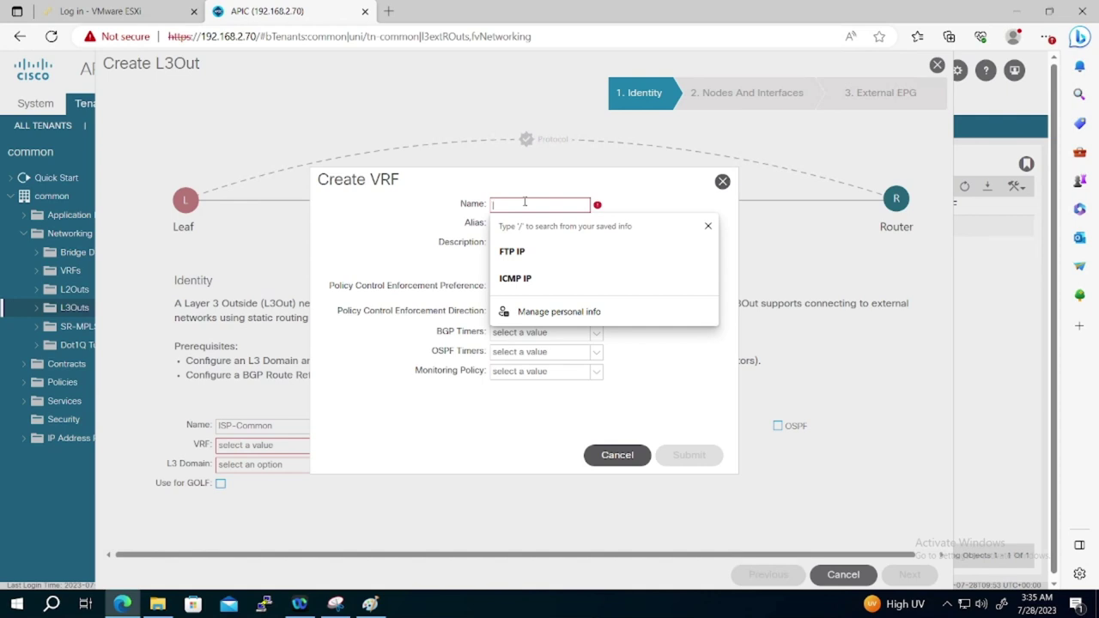
type("VRF_")
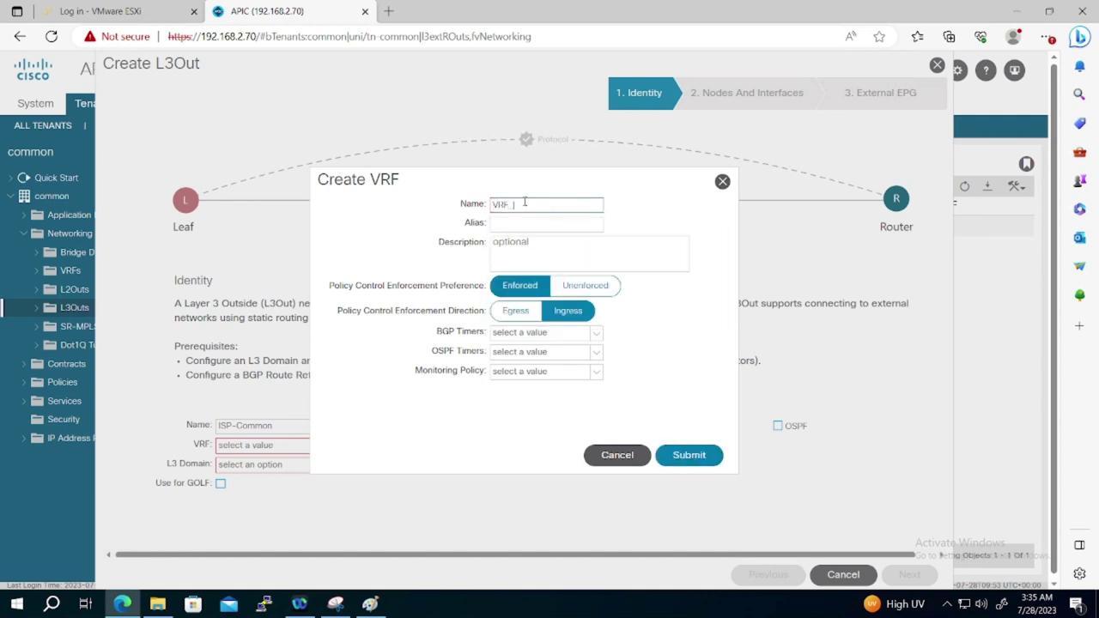
type("CG")
key("BackSpace")
type("ommon")
left_click(693, 454)
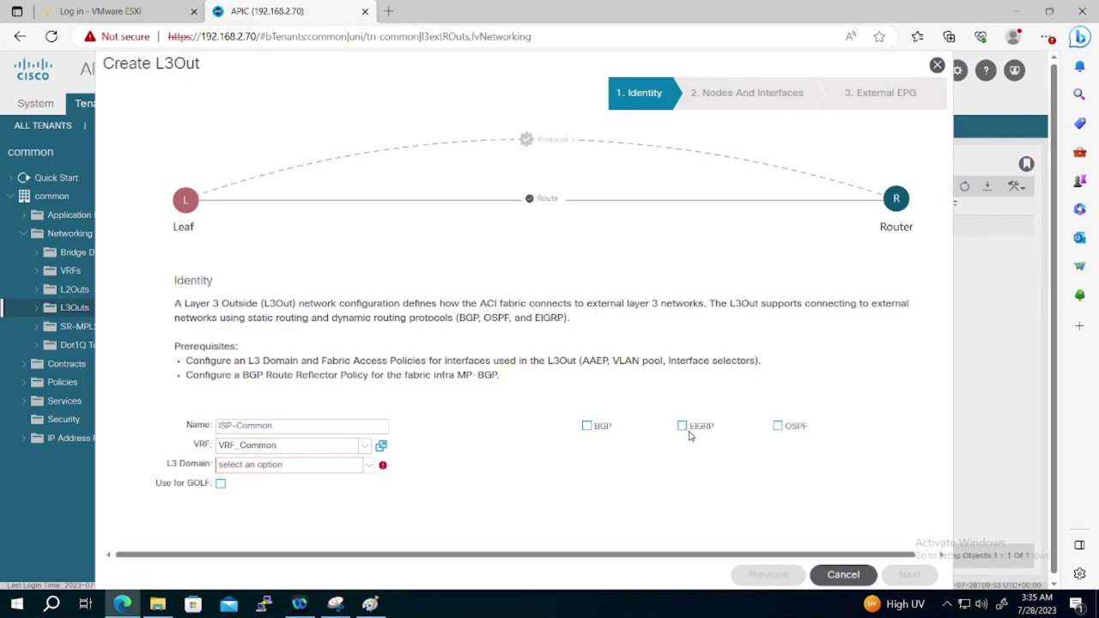
- Assign the L3 domain L3out-OSPF to the L3Out and proceed to the nodes and interfaces settings
left_click(370, 465)
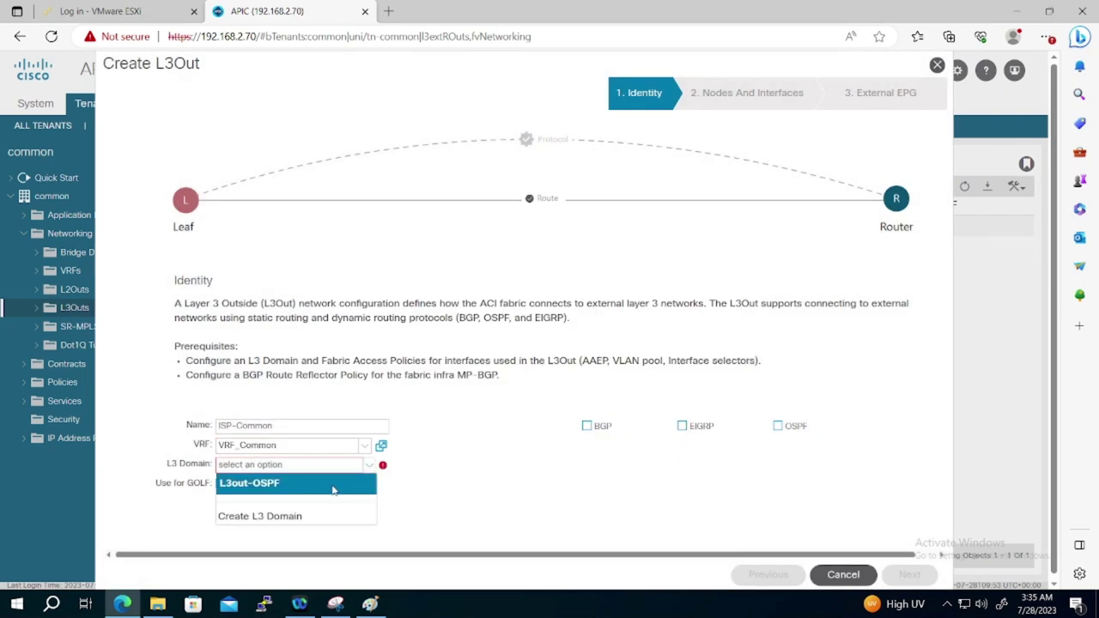
left_click(231, 484)
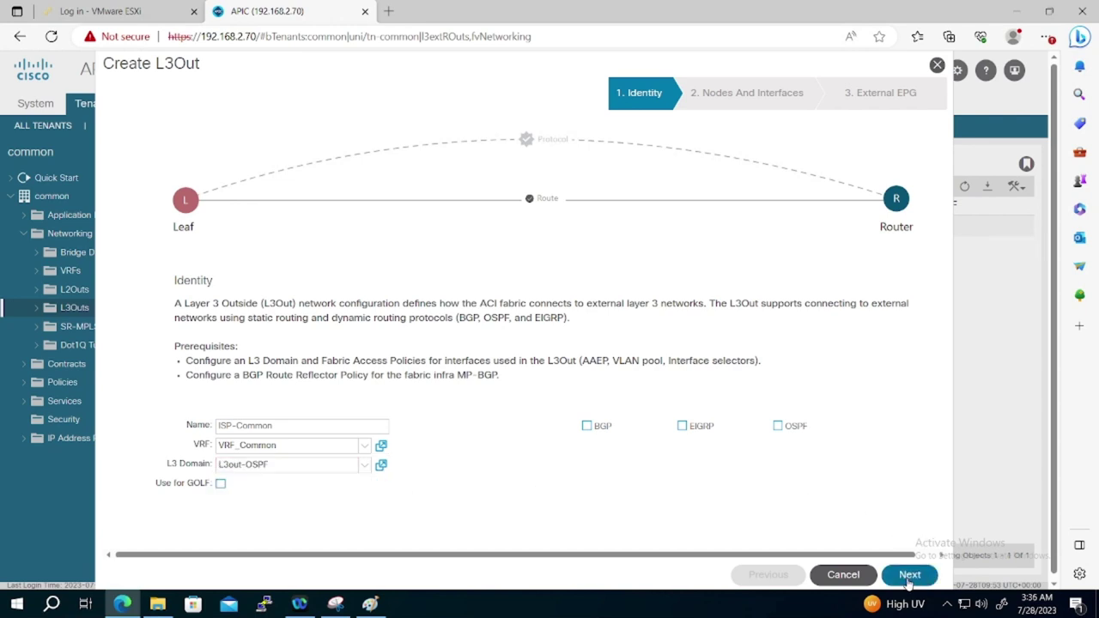
left_click(909, 575)
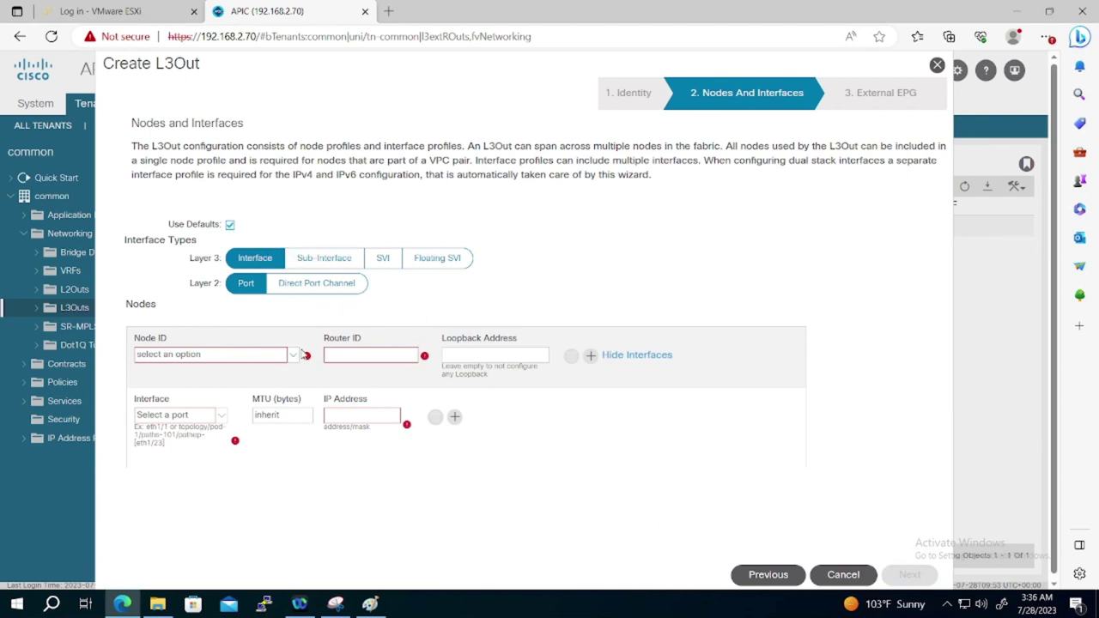
- Choose Leaf-a (Node-101) as the L3Out's node and set its router ID and loopback address to 10.2.2.2
left_click(293, 354)
left_click(242, 379)
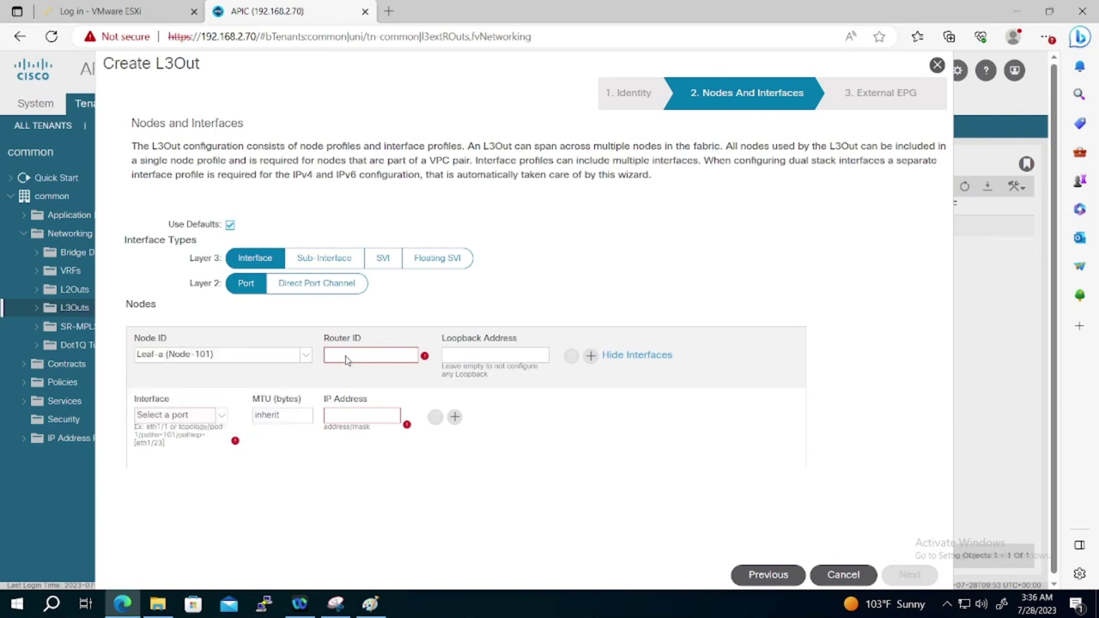
left_click(347, 355)
type("1.")
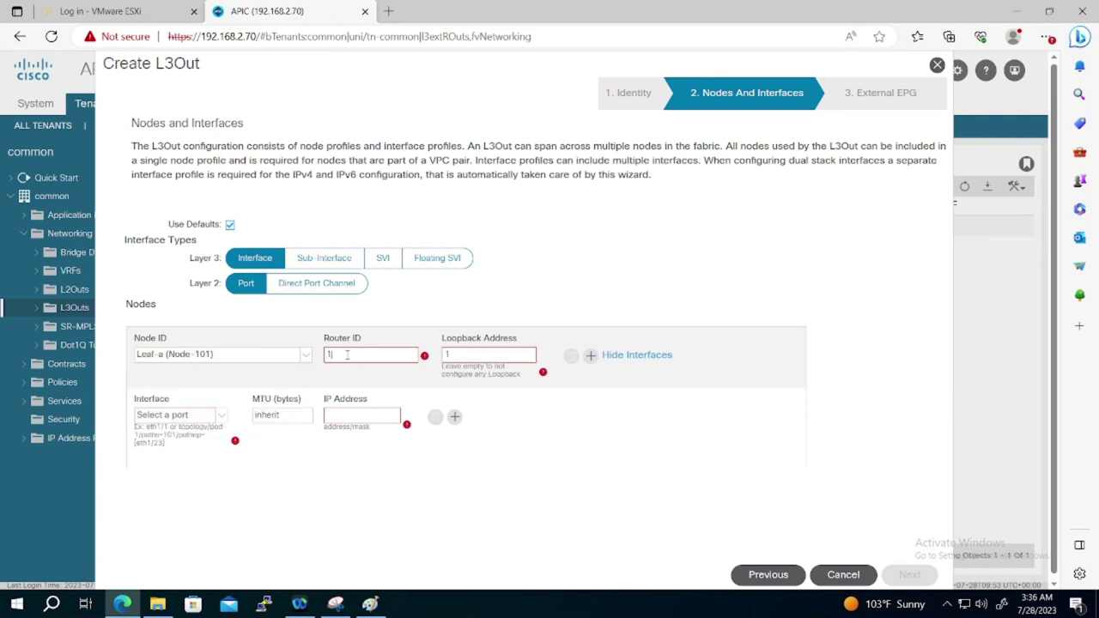
key("BackSpace")
key("BackSpace")
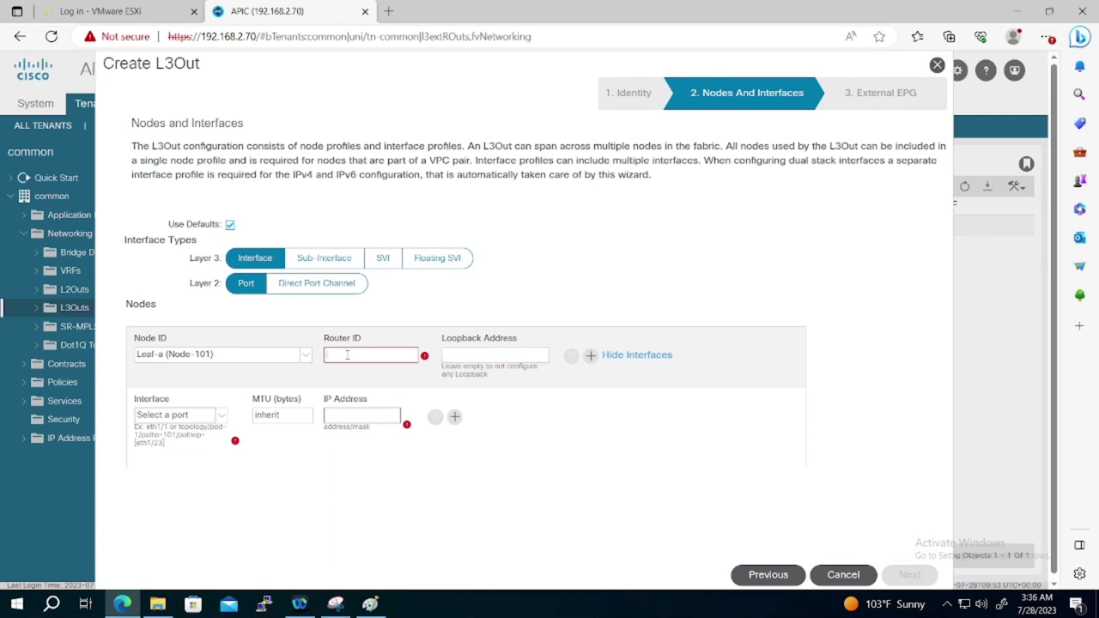
type("5.")
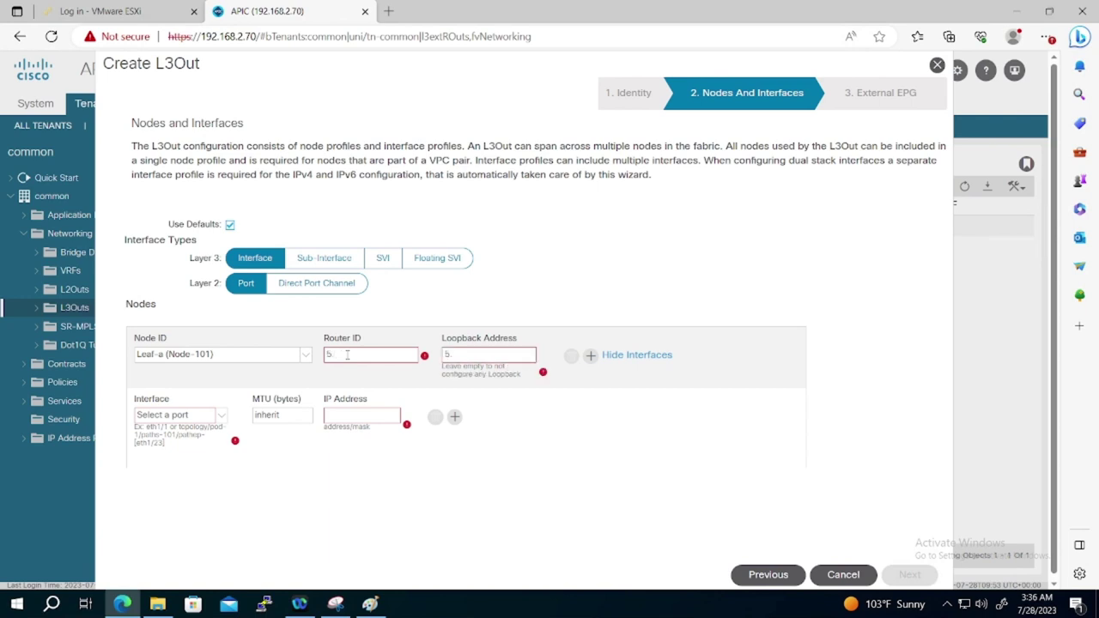
type("5.")
key("BackSpace")
key("BackSpace")
key("BackSpace")
key("BackSpace")
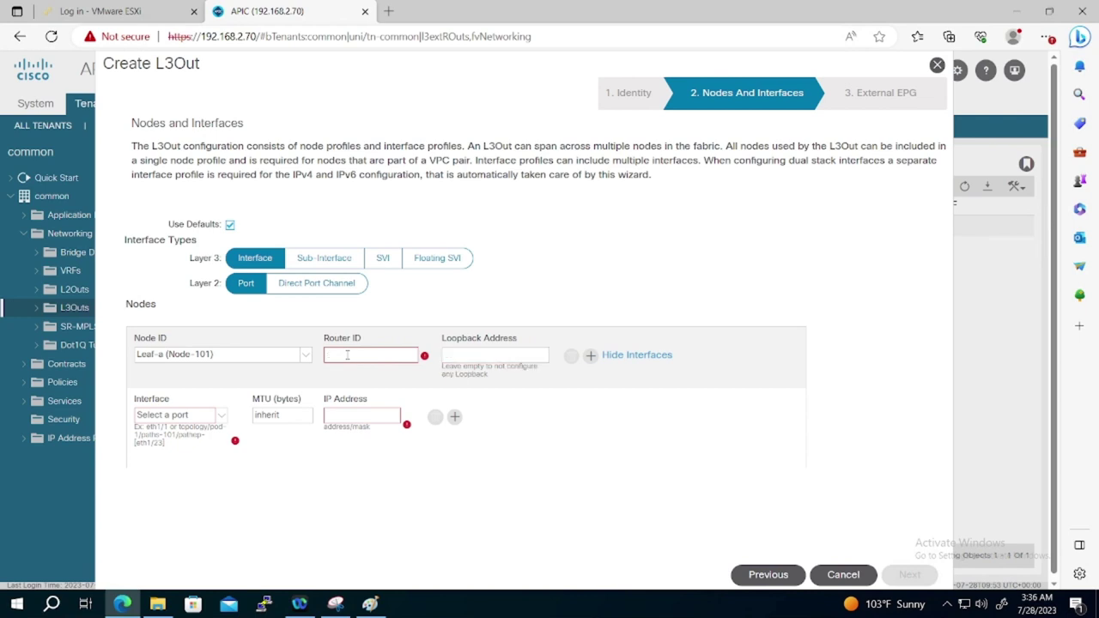
type("10.")
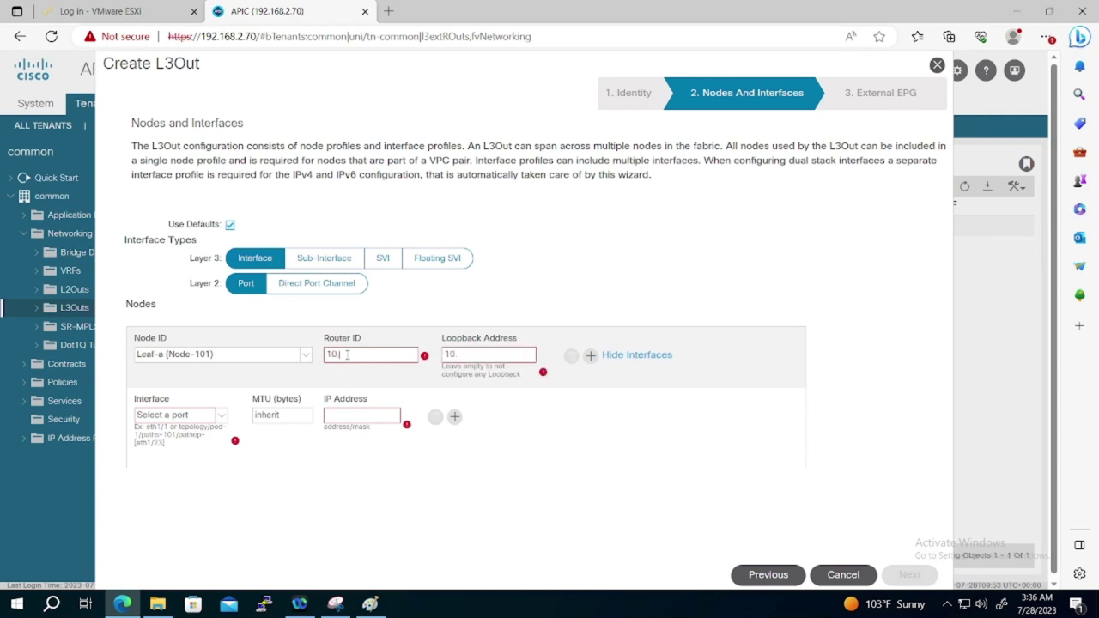
type("2.2.2")
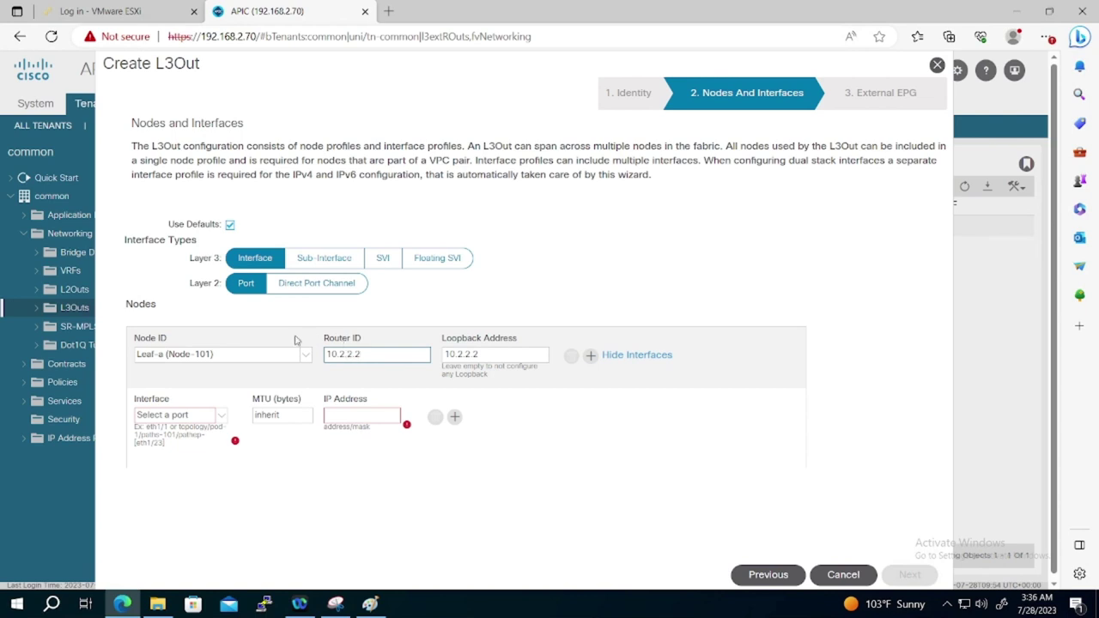
- Choose interface eth1/6 for the node with IP address 10.16.16.16/24 and proceed to the external EPG settings
left_click(221, 420)
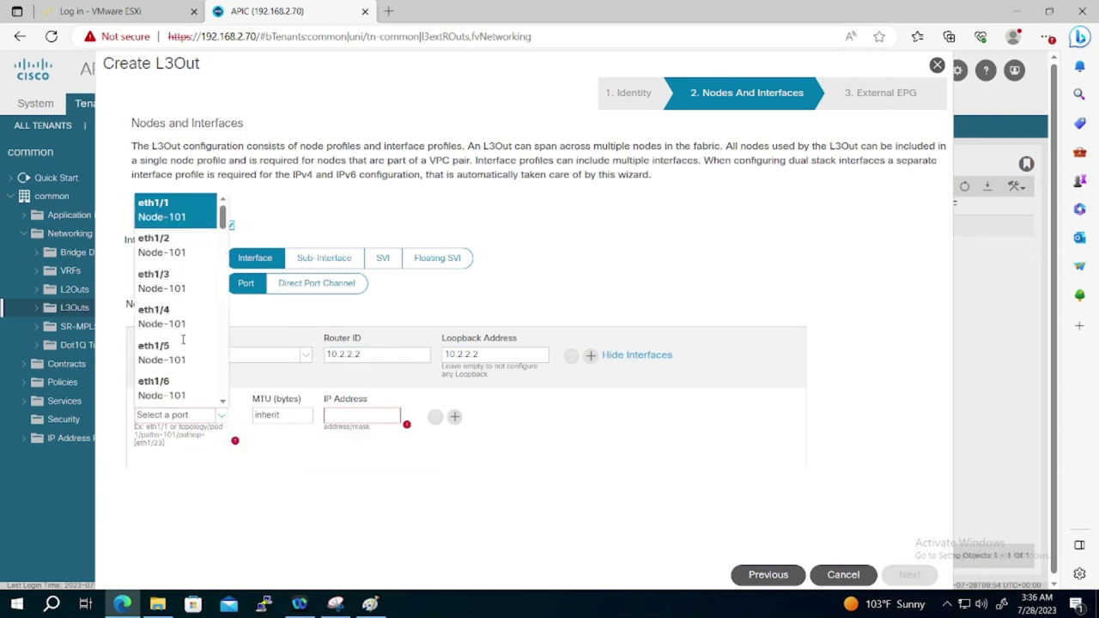
left_click(193, 391)
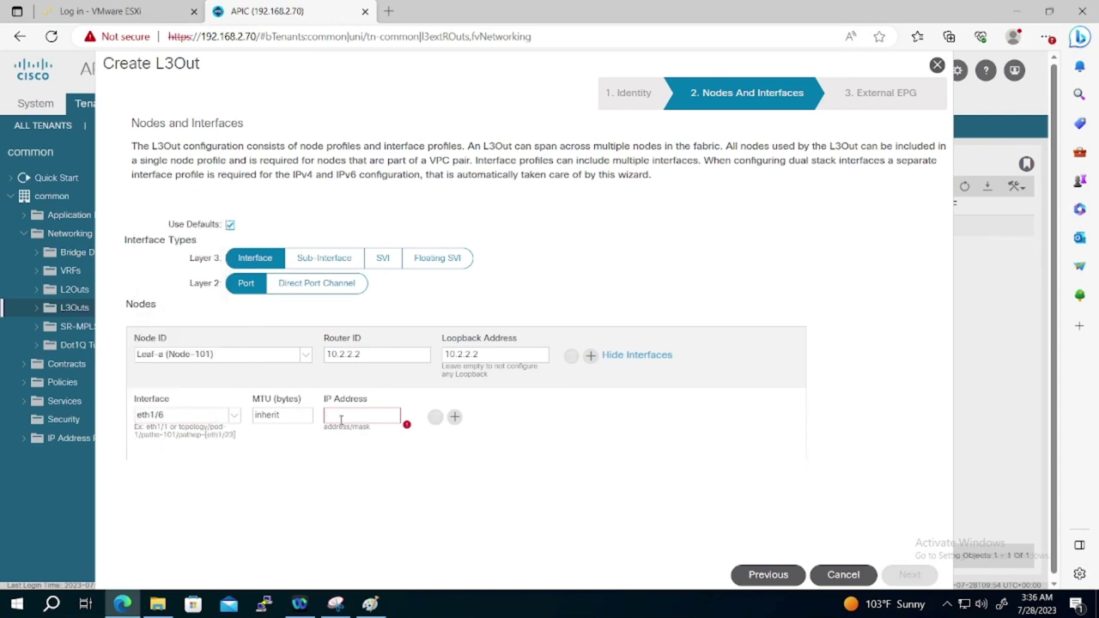
type("10.16.16.16/24")
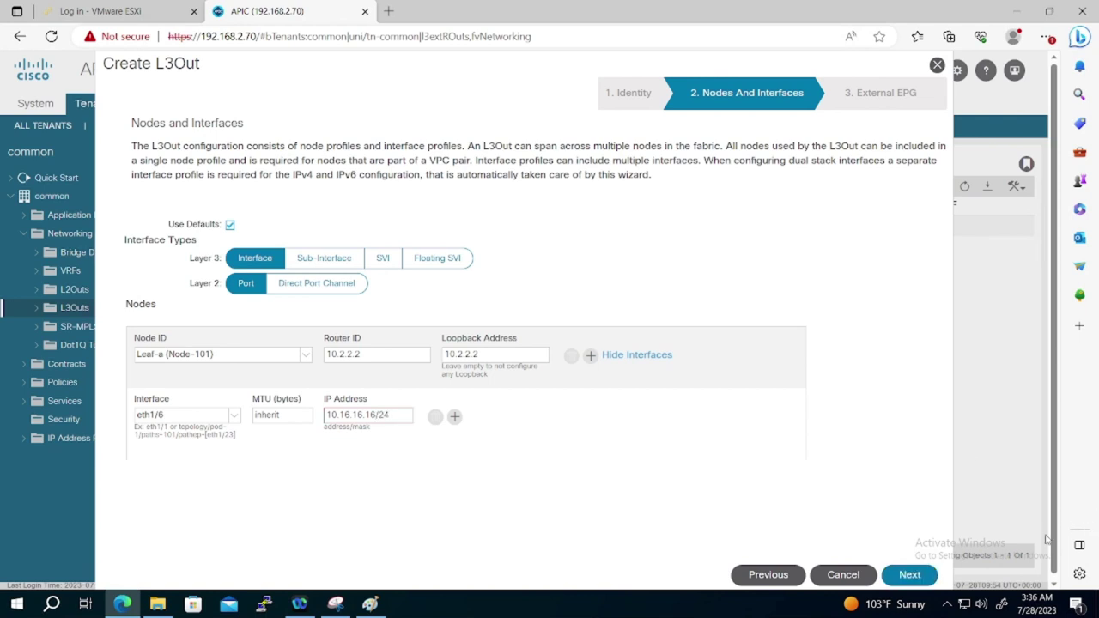
left_click(925, 574)
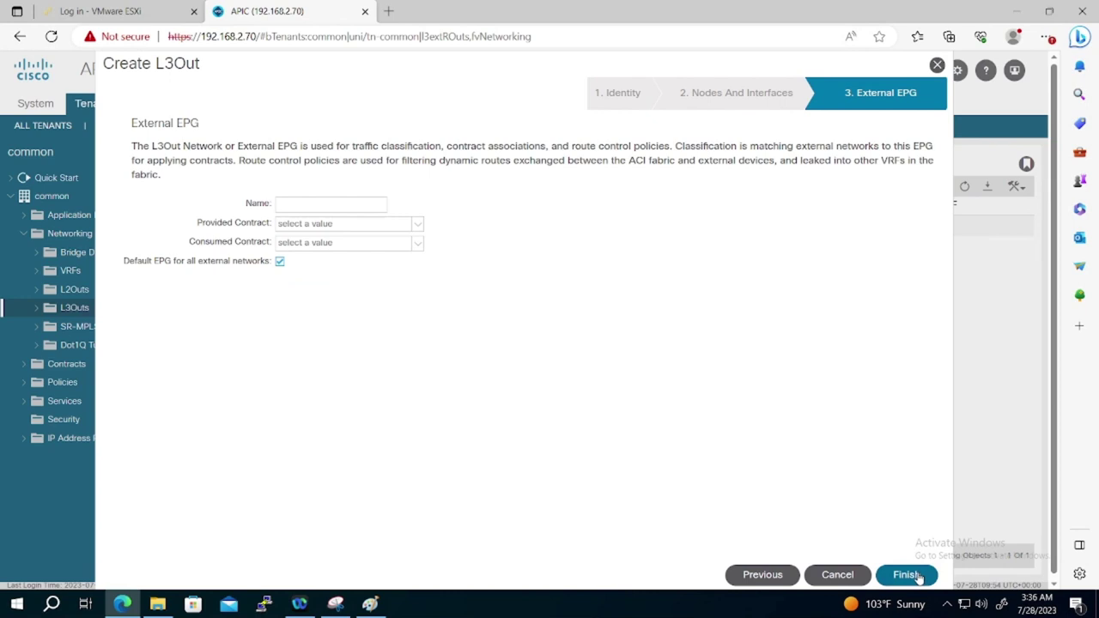
- Name the external EPG EPG_L3out and finish creating the L3Out
left_click(351, 204)
type("F")
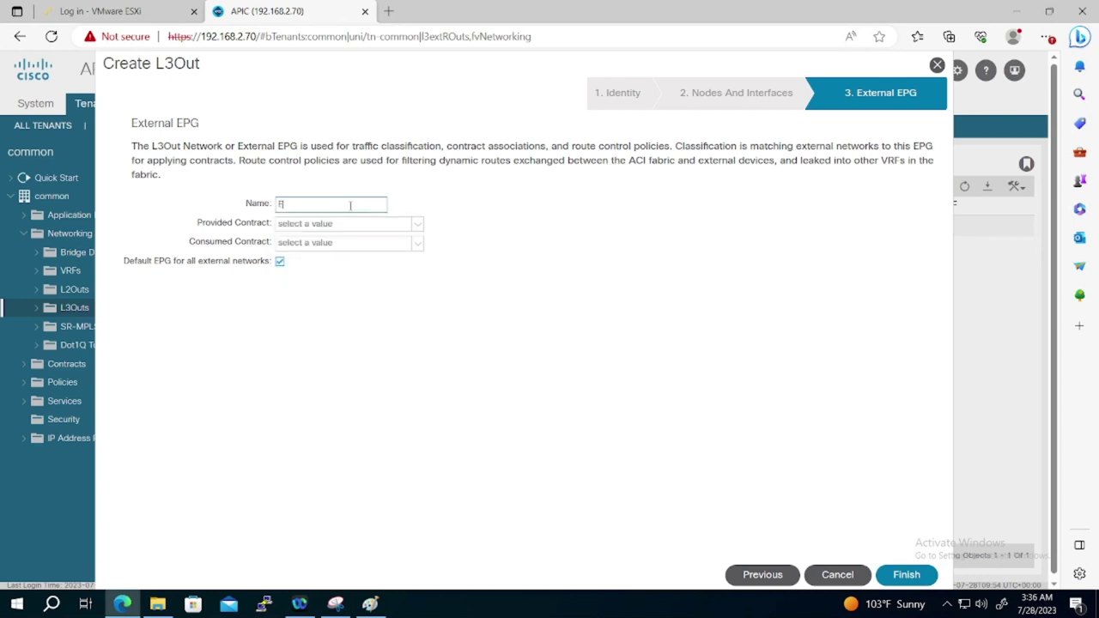
type("TP")
key("BackSpace")
key("BackSpace")
type("EPG")
type("_L3out")
left_click(920, 573)
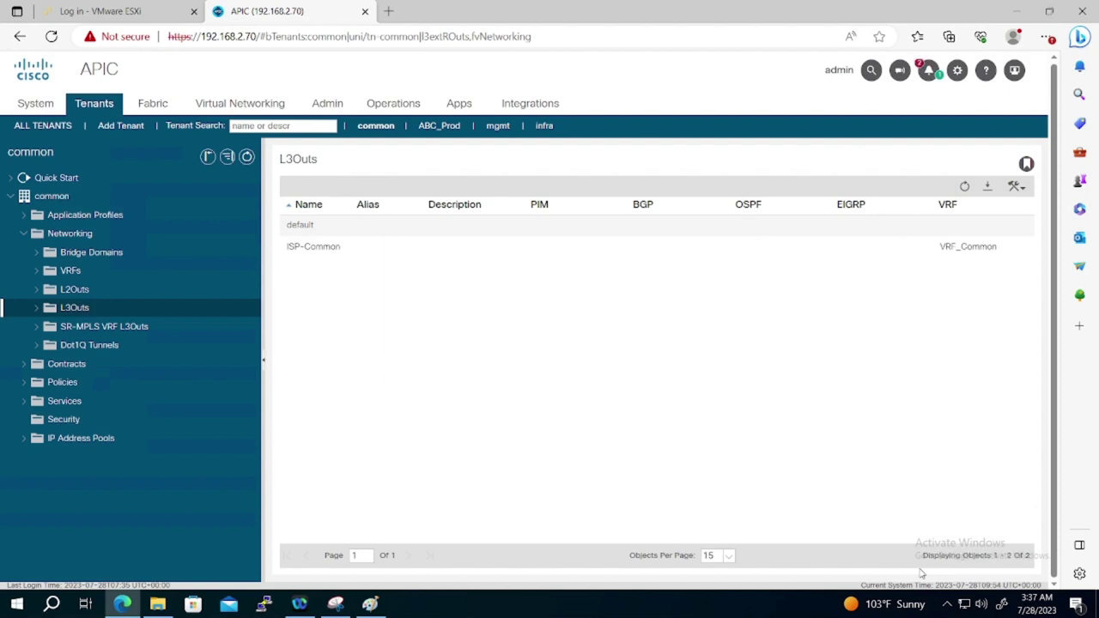
- Expand the common tenant's application profiles down to the contents of the default profile
left_click(315, 255)
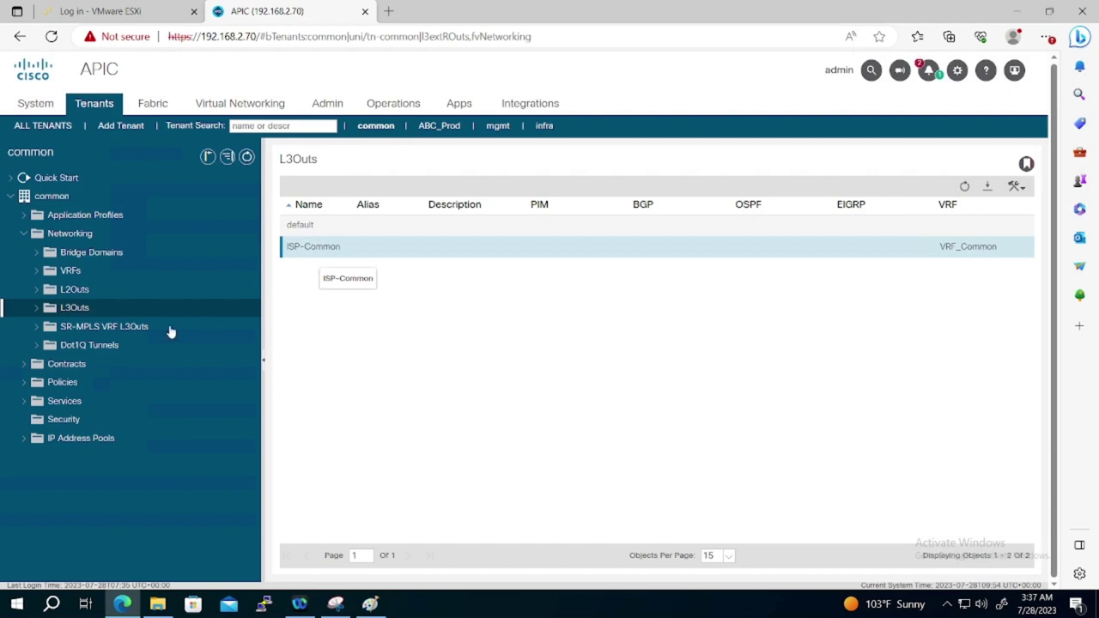
left_click(26, 216)
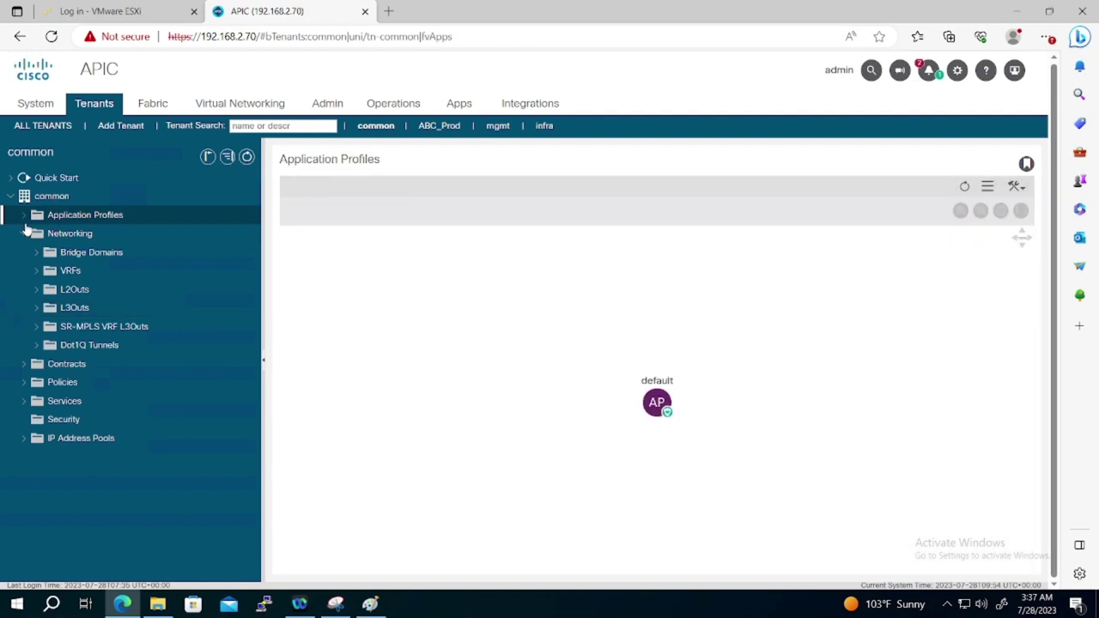
left_click(37, 235)
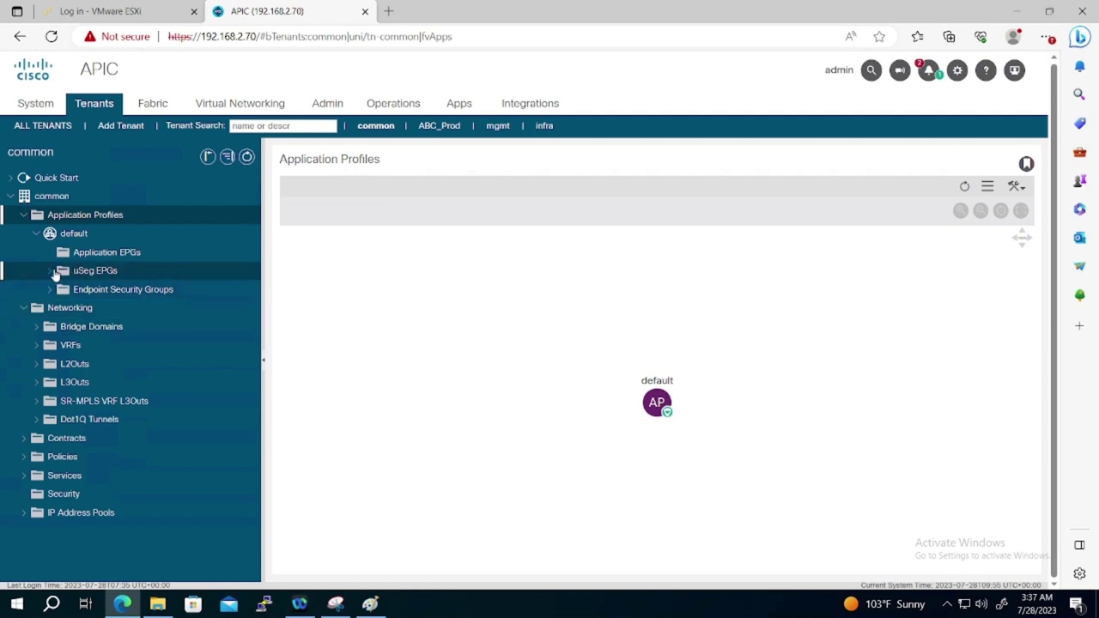
left_click(105, 254)
left_click(137, 262)
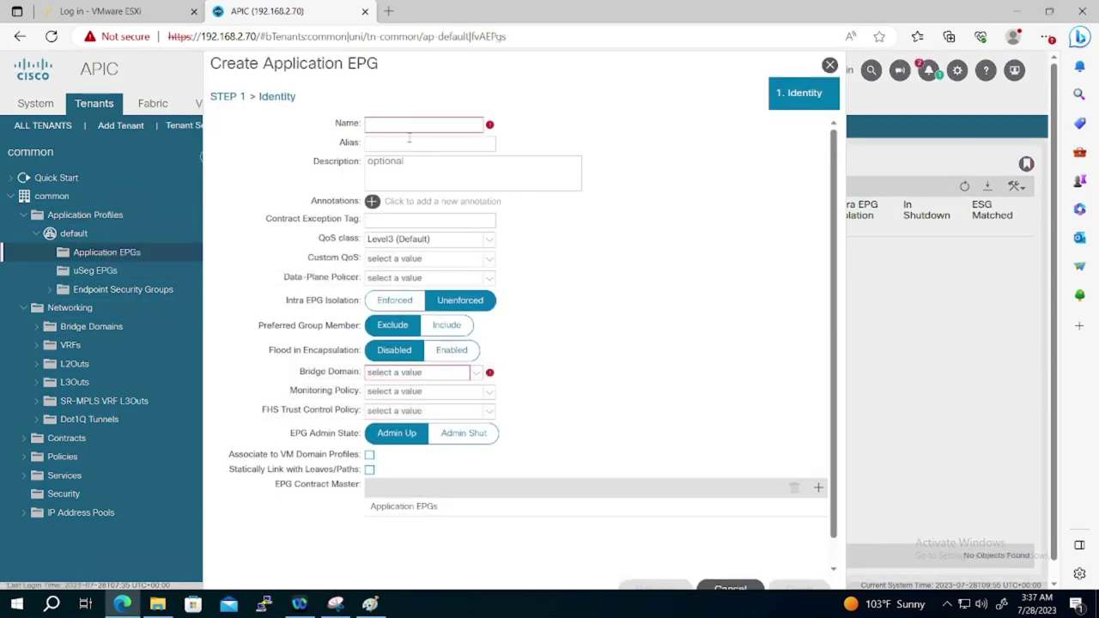
left_click(402, 127)
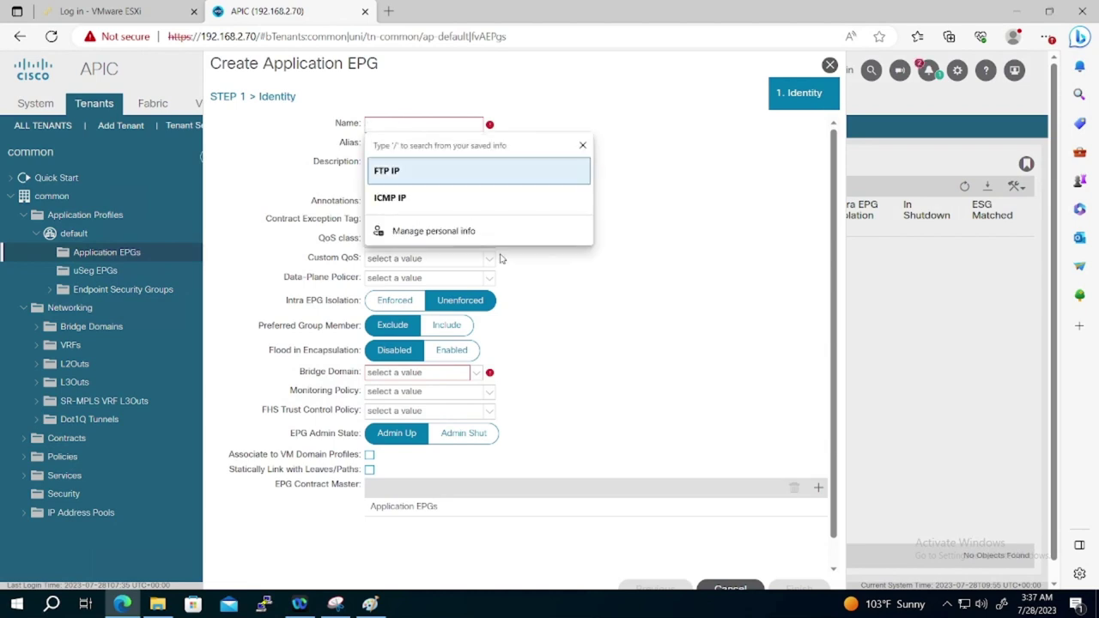
left_click(744, 589)
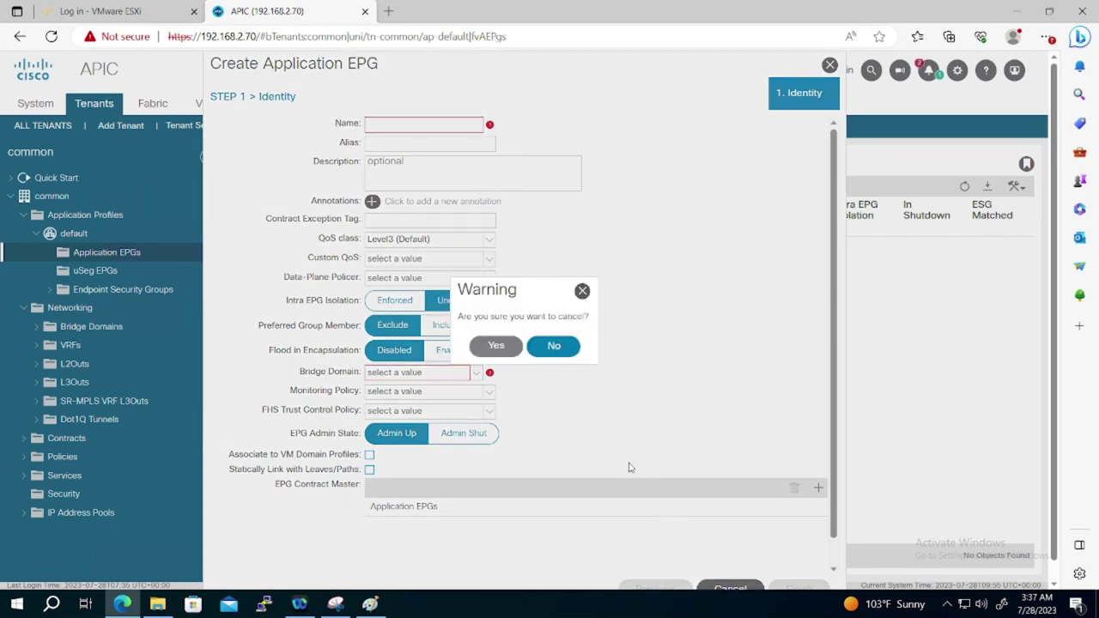
left_click(515, 355)
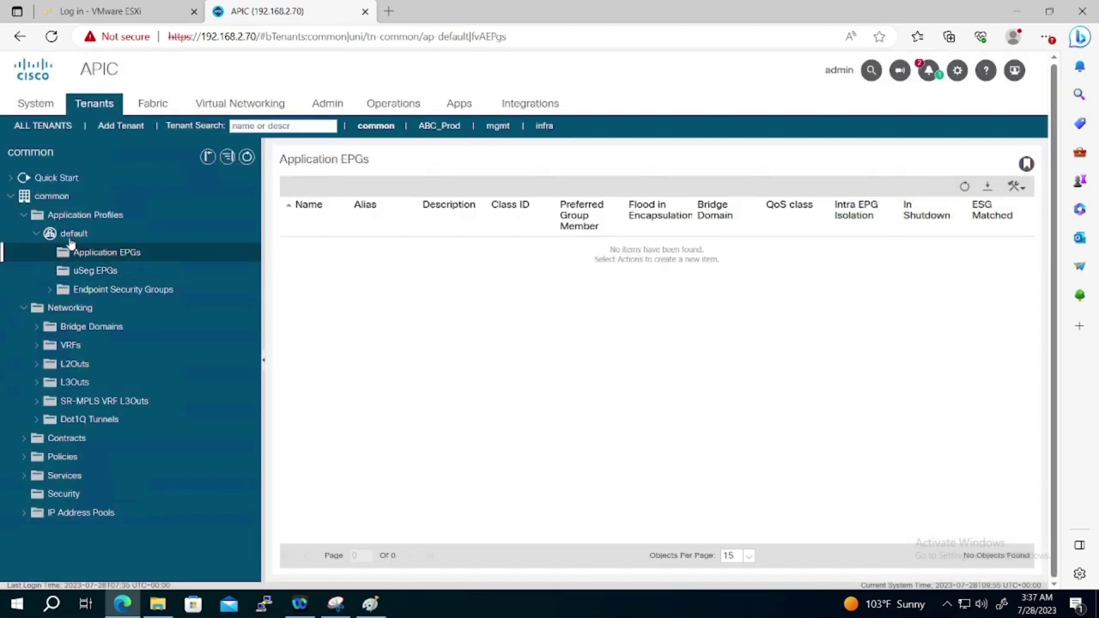
- Start a new application EPG in the default application profile and name it Shared-EPG
right_click(88, 256)
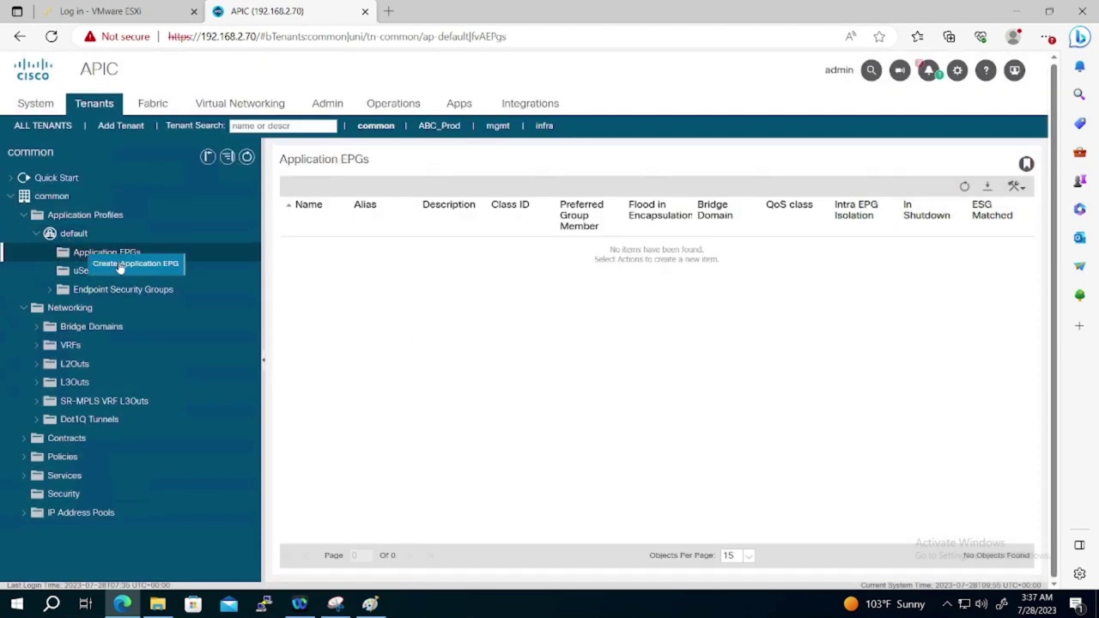
left_click(170, 265)
left_click(398, 127)
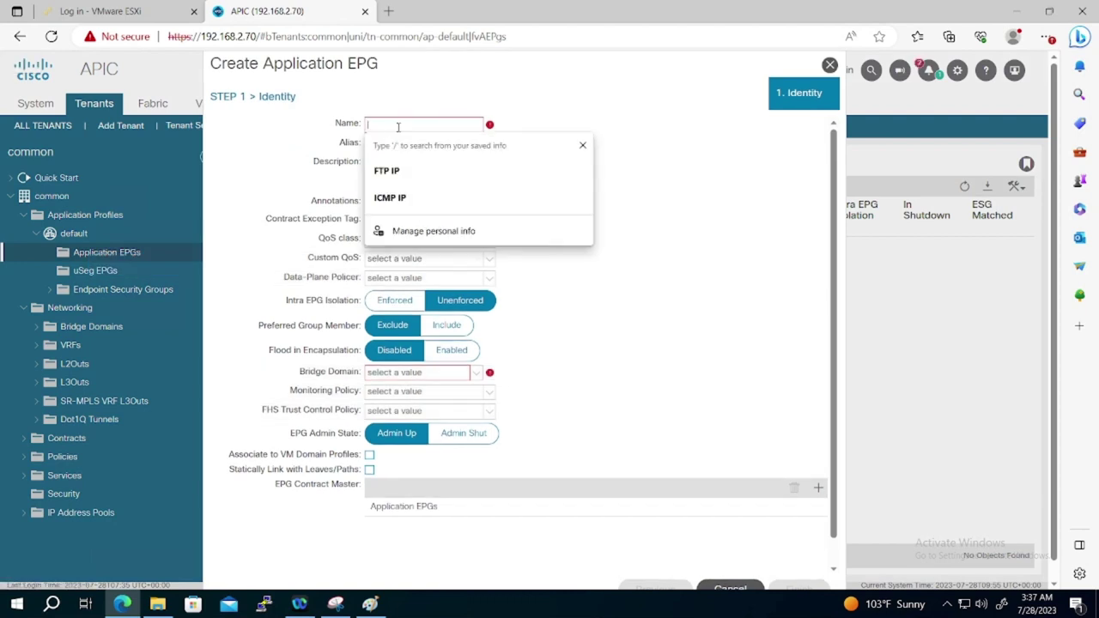
type("Shared")
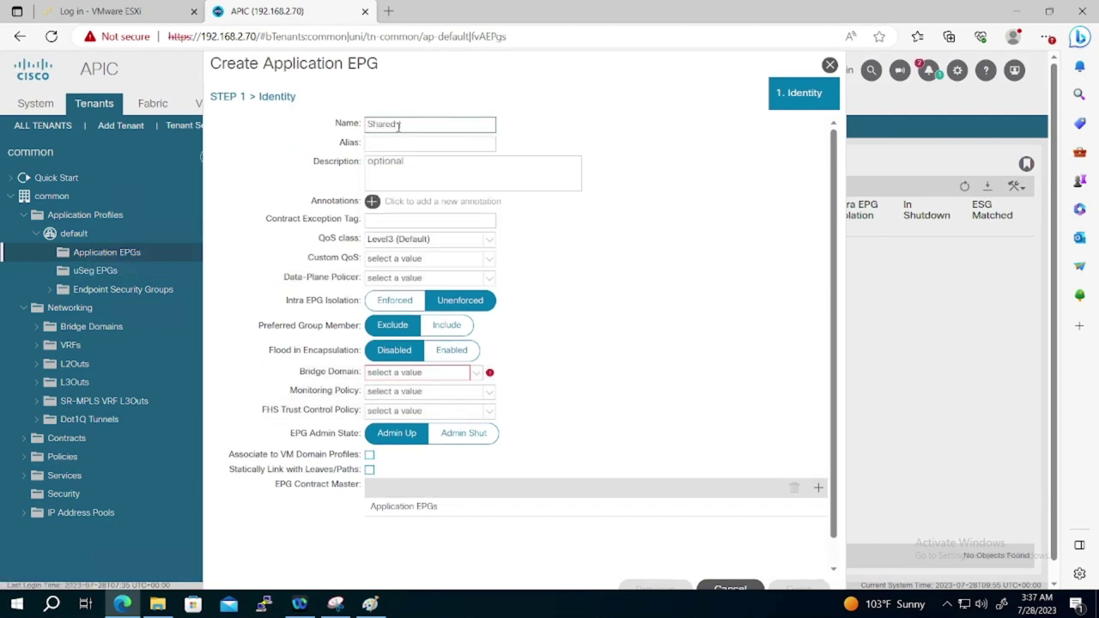
type("-EPG")
- Assign the default bridge domain to the EPG and inspect that bridge domain's summary
left_click(476, 373)
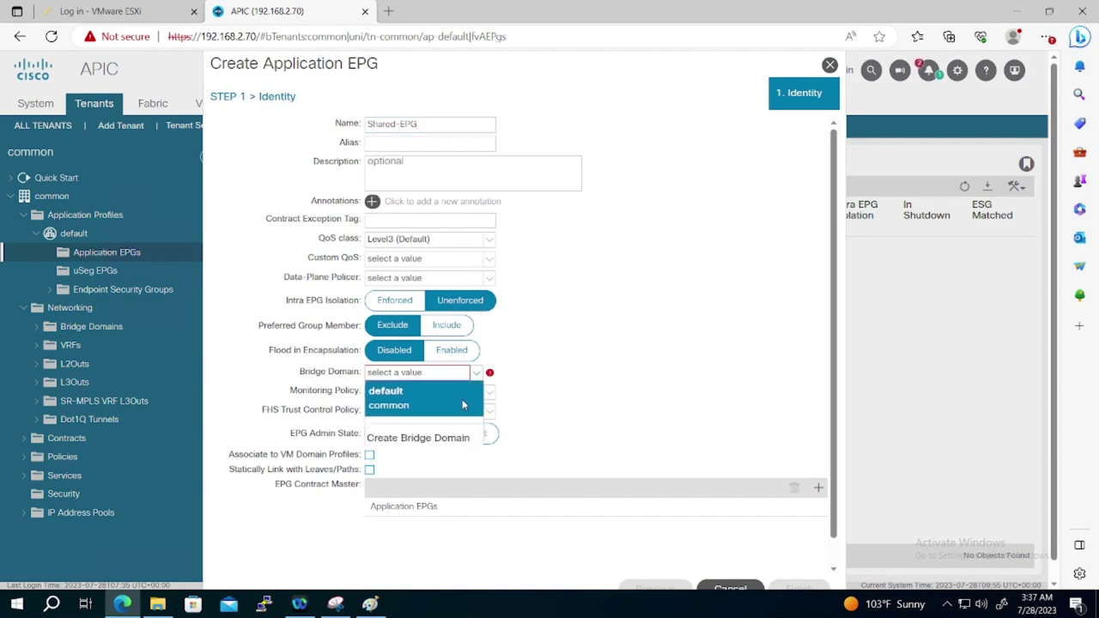
left_click(470, 392)
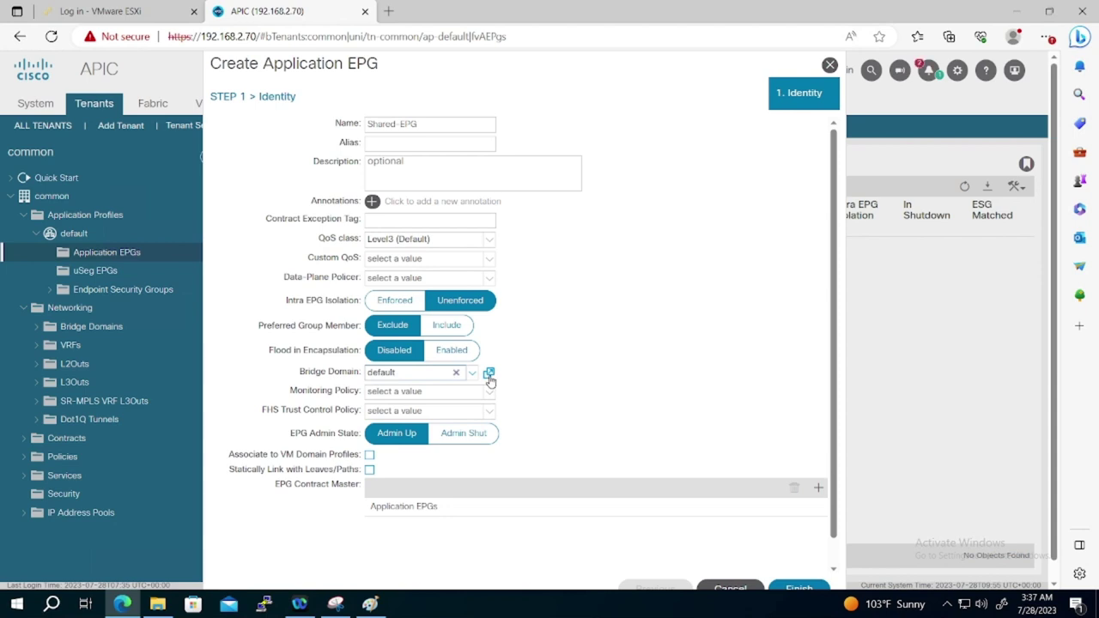
left_click(489, 376)
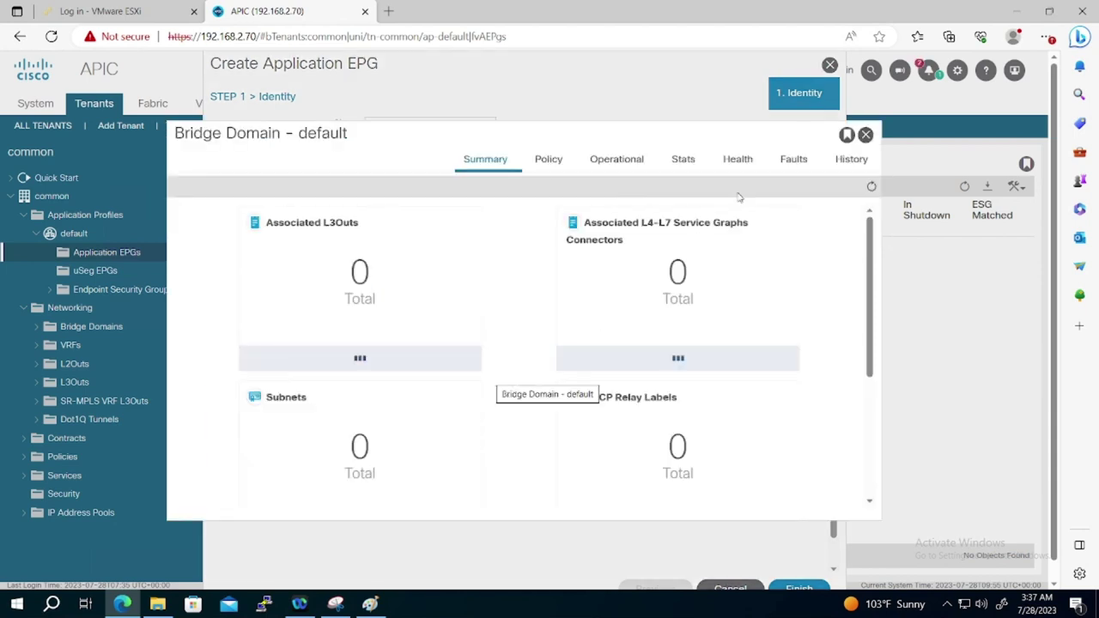
left_click(866, 136)
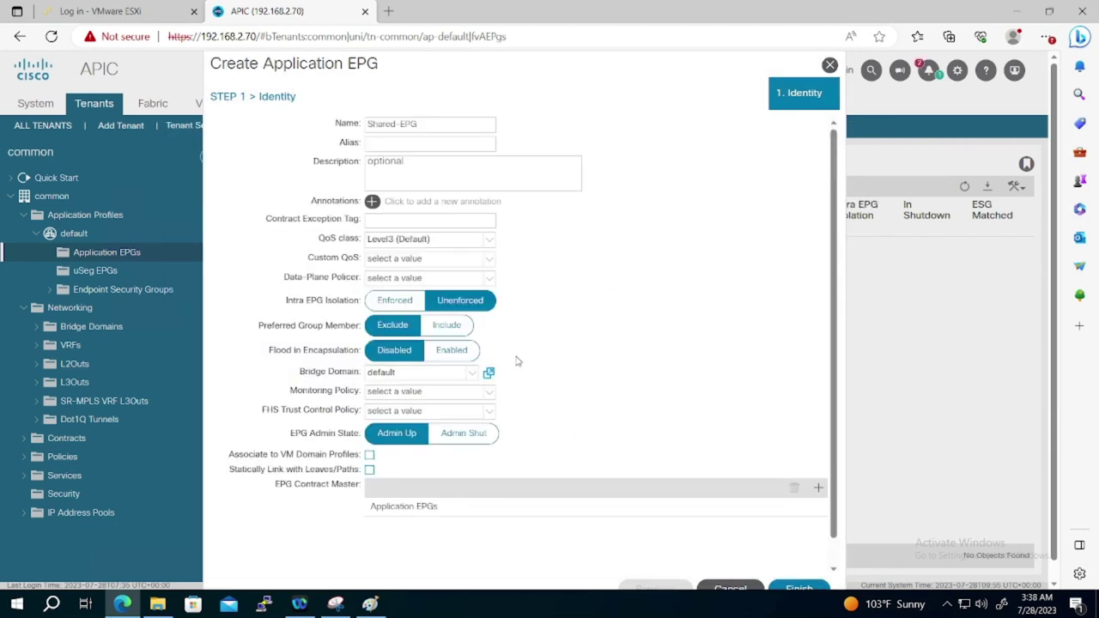
- Start a new bridge domain for the EPG named BD_Common in VRF_Common and proceed to its L3 configurations
left_click(472, 375)
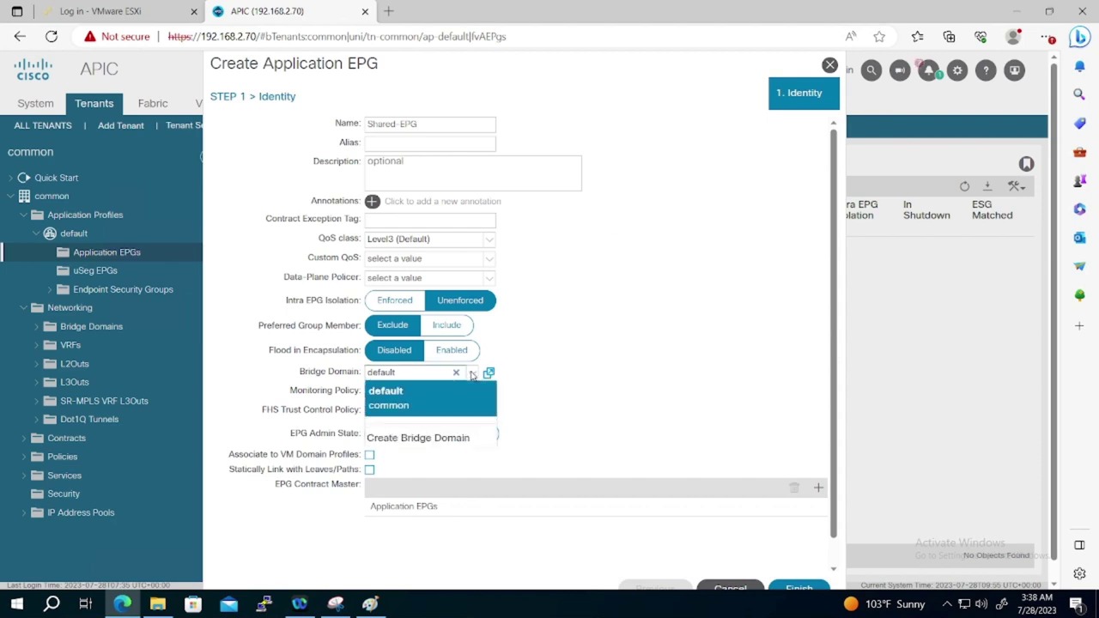
left_click(454, 436)
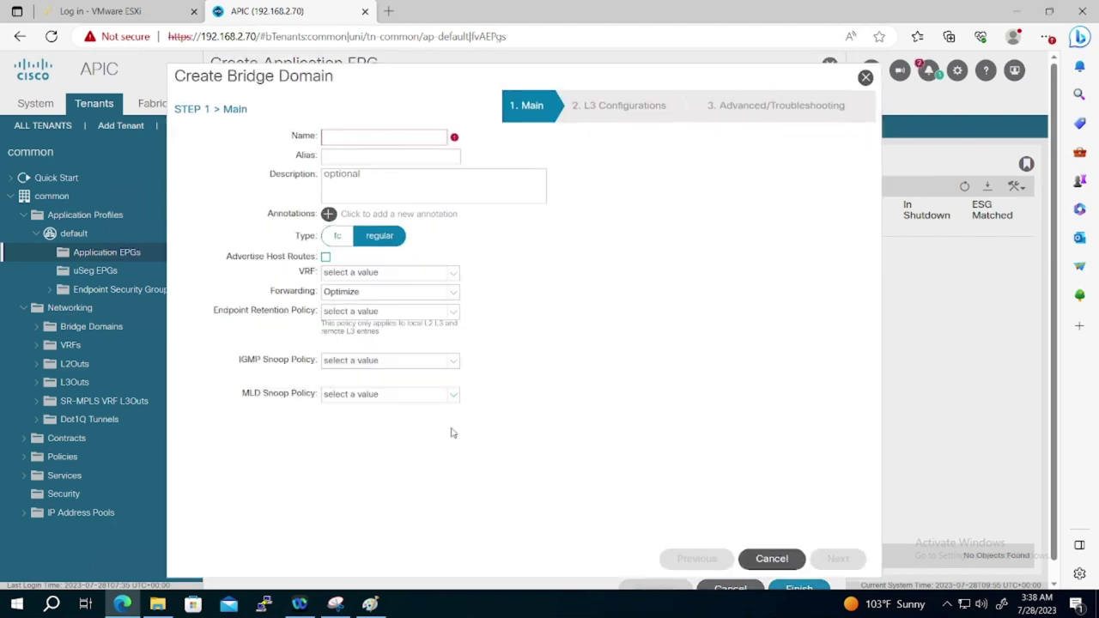
left_click(382, 137)
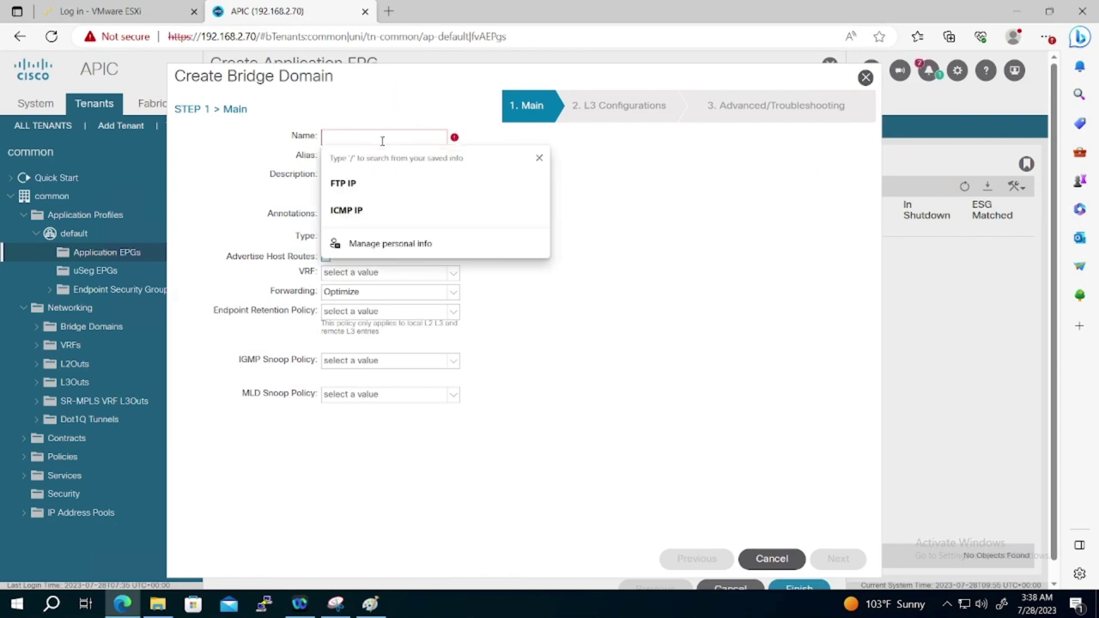
type("BD_Co")
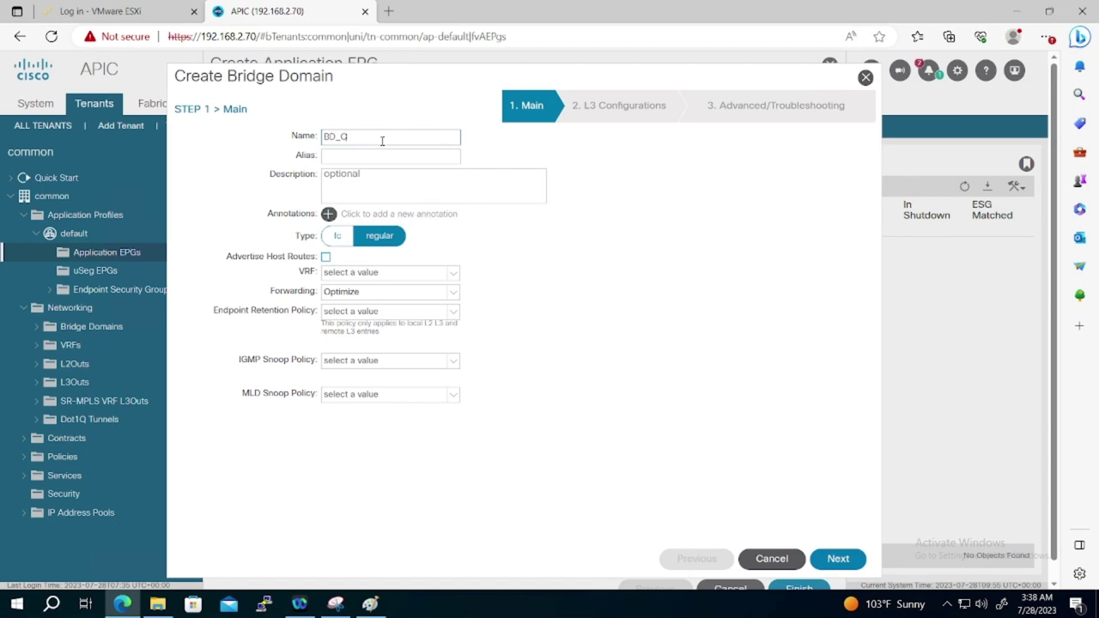
type("mmon")
left_click(458, 273)
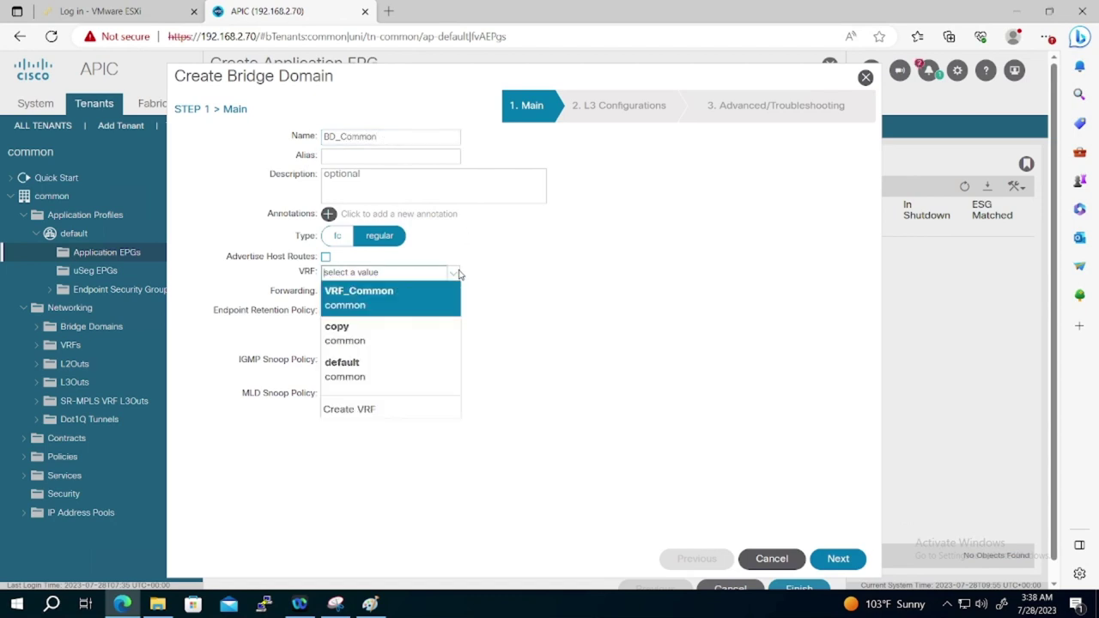
left_click(409, 305)
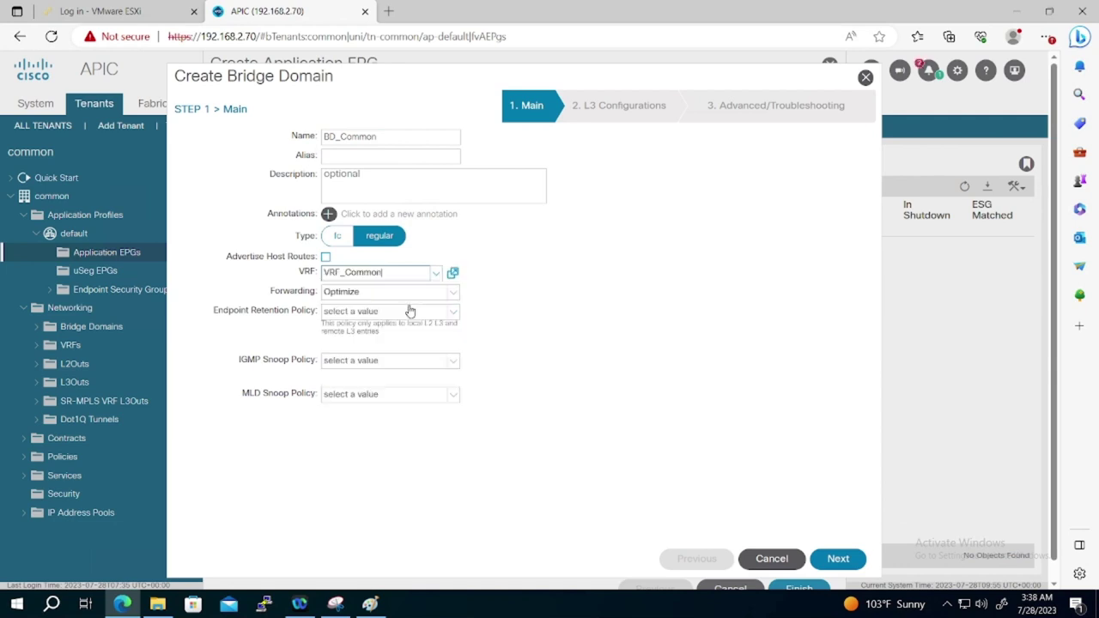
left_click(839, 558)
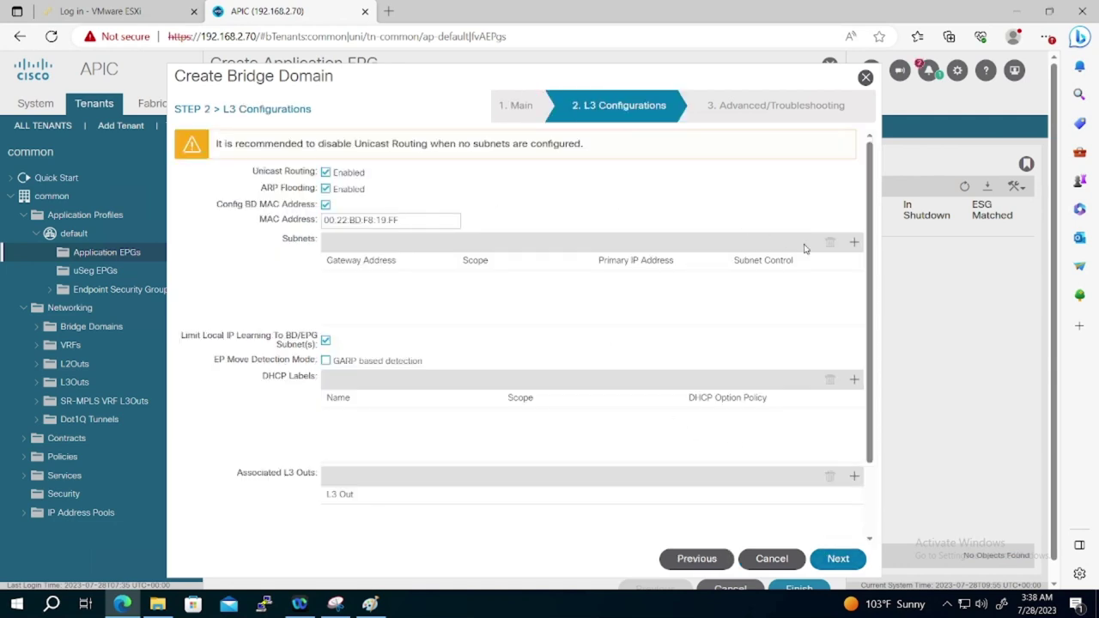
- Add a subnet with gateway IP 10.15.15.15/24 to the bridge domain
left_click(854, 242)
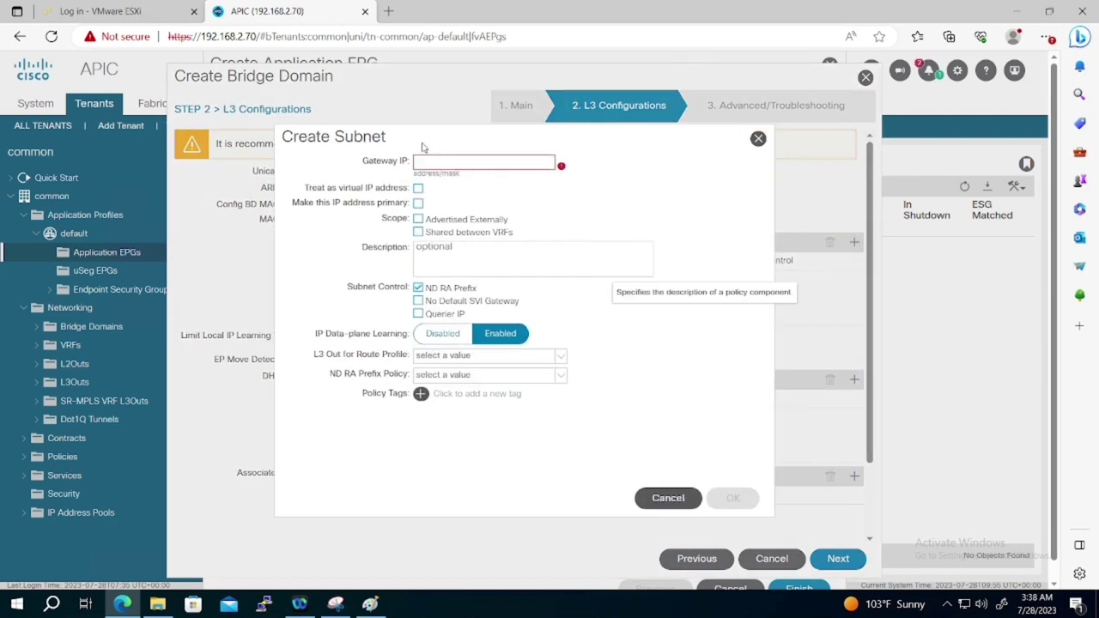
type("10")
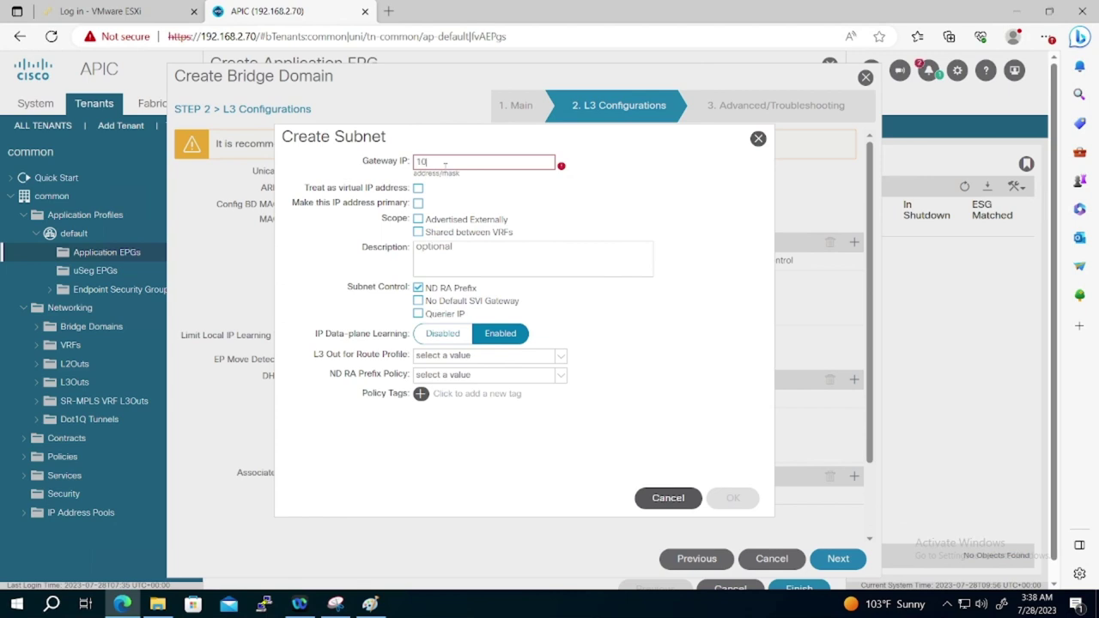
type(".15.15")
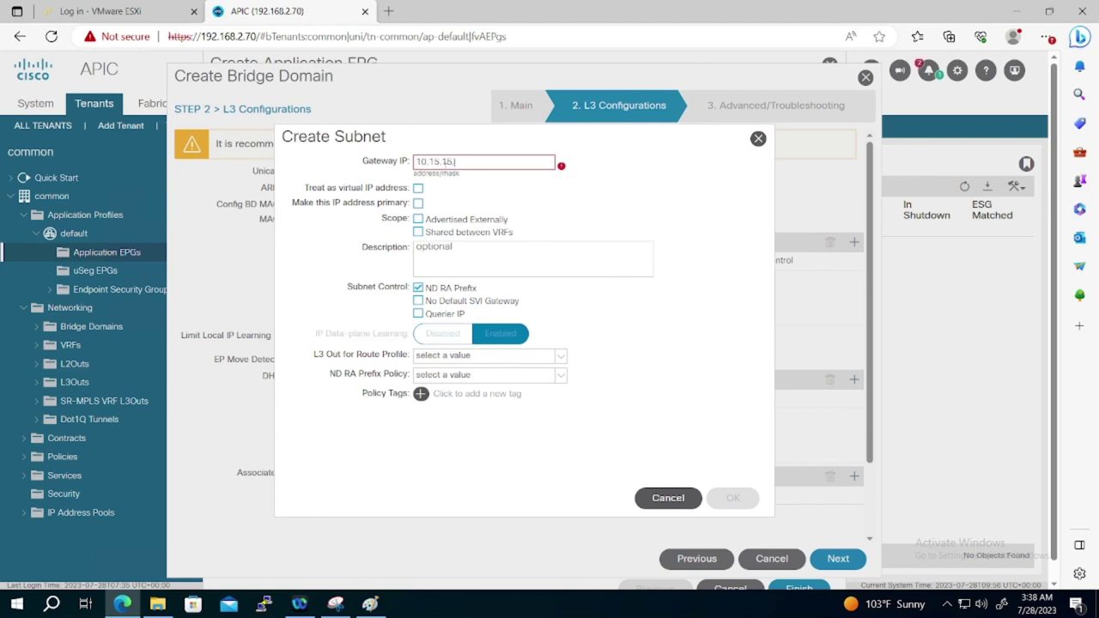
type(".15/24")
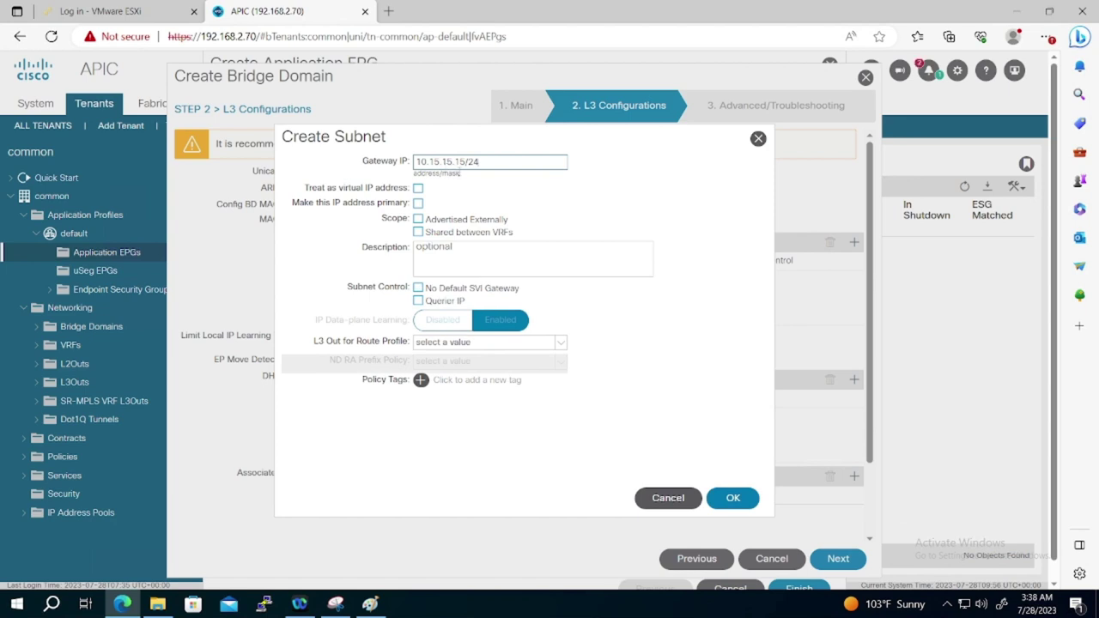
left_click(736, 499)
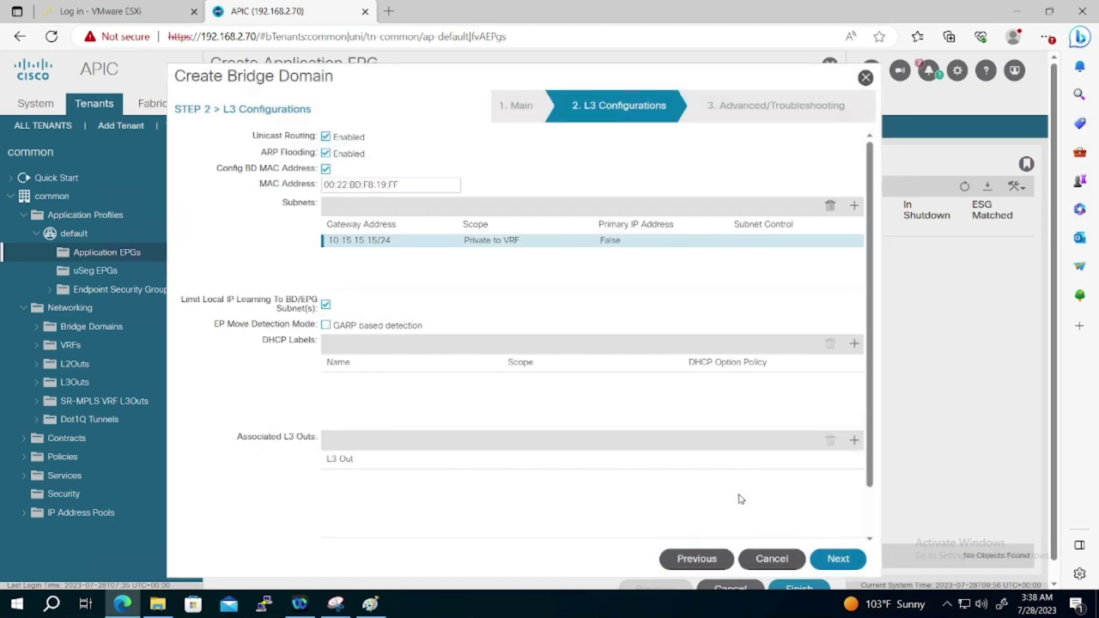
- Finish creating bridge domain BD_Common with the default advanced settings and complete the Shared-EPG application EPG
left_click(838, 559)
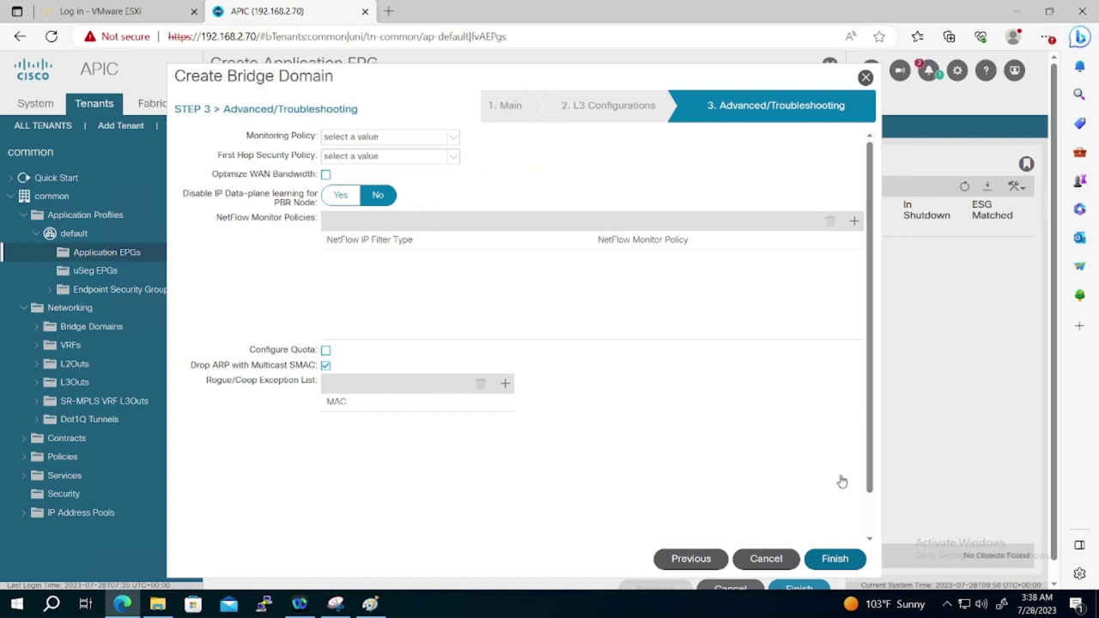
left_click(833, 560)
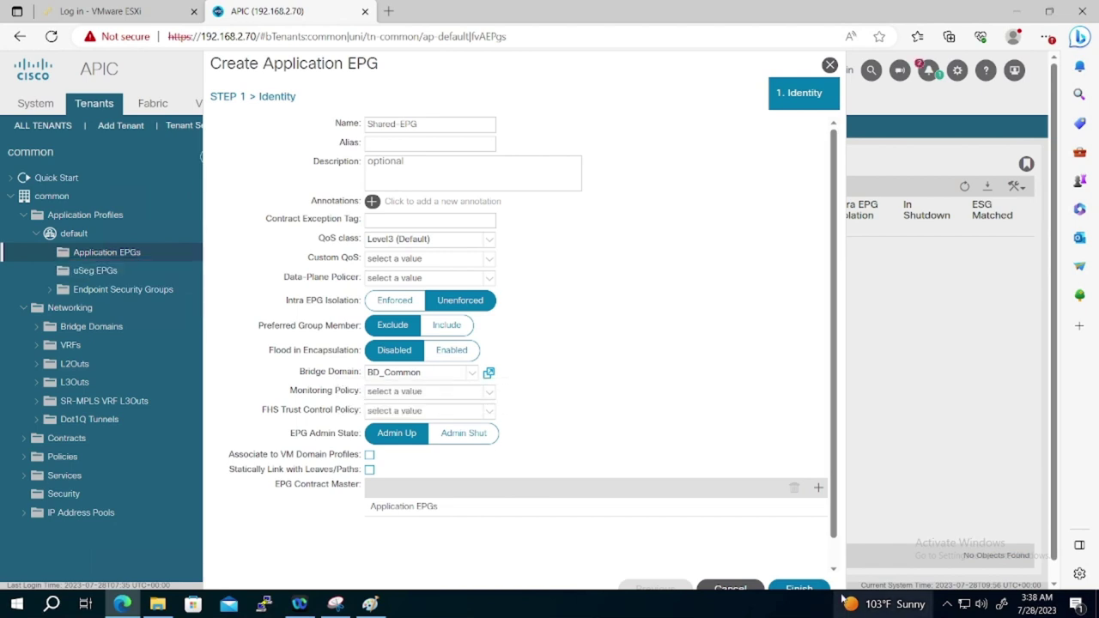
left_click(803, 587)
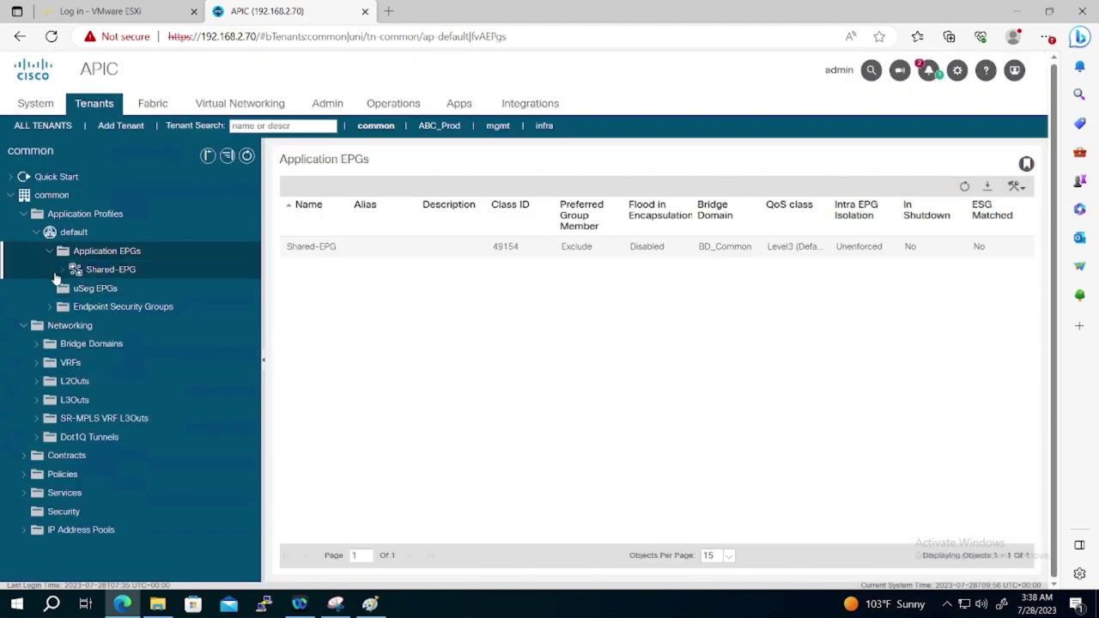
- Associate Shared-EPG with the physical domain Phys-Domain
left_click(77, 269)
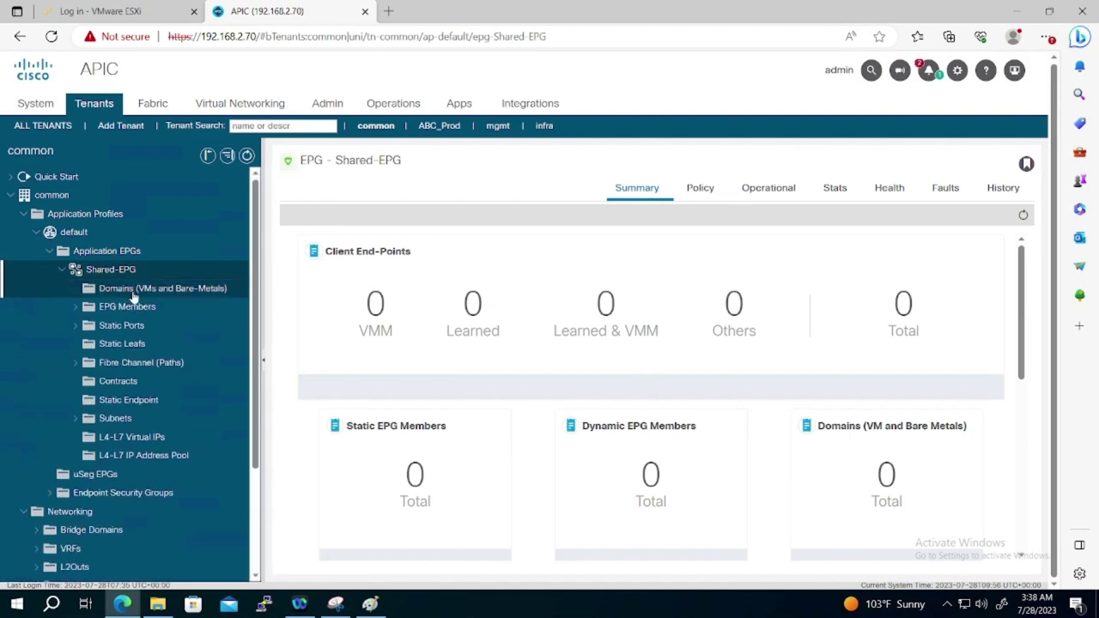
right_click(133, 296)
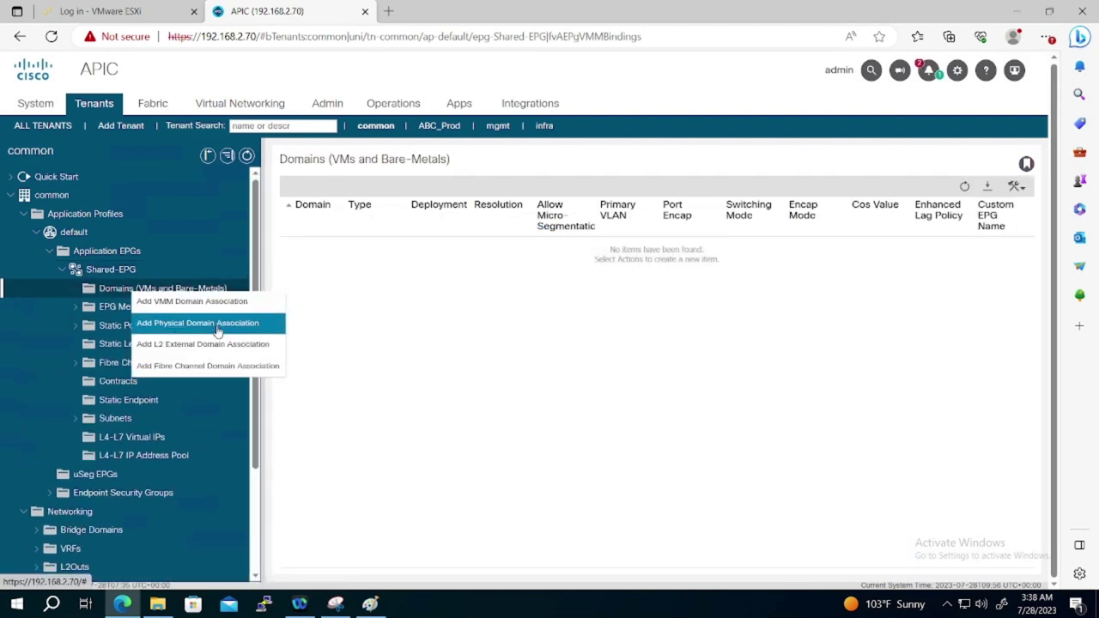
left_click(217, 324)
left_click(581, 252)
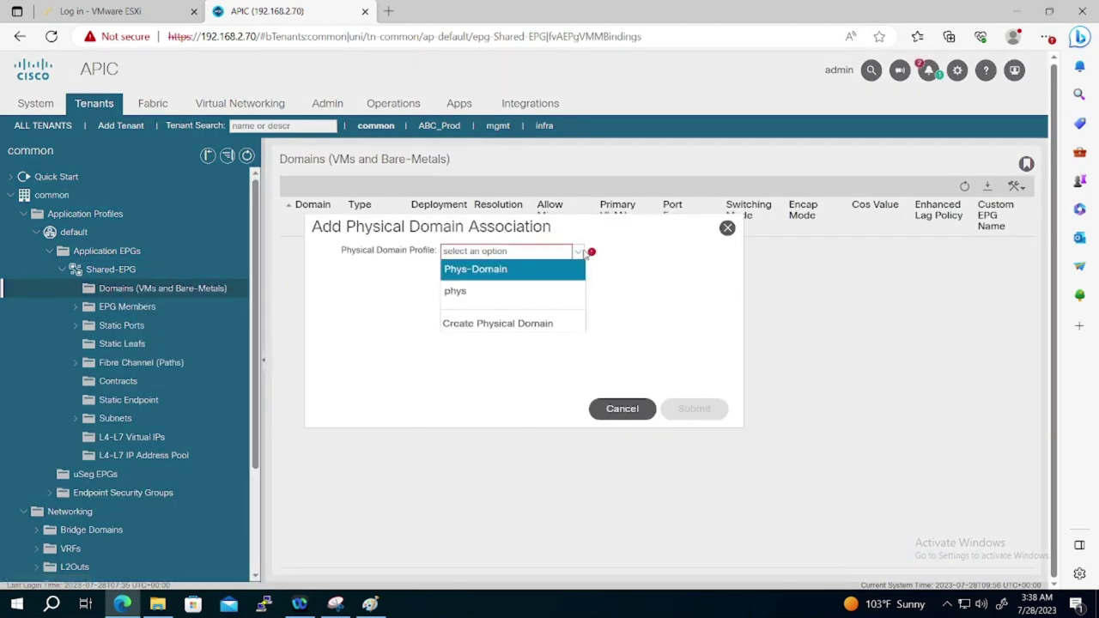
left_click(562, 273)
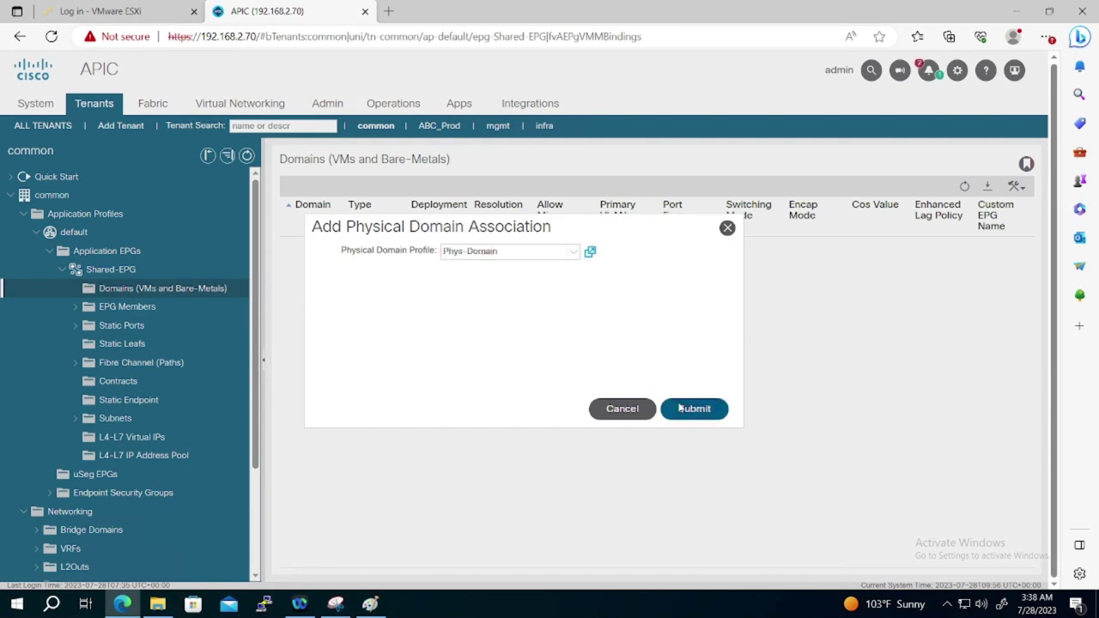
left_click(680, 409)
- Start a static port deployment for Shared-EPG on port eth1/6 of Leaf-a (Node-101)
left_click(116, 333)
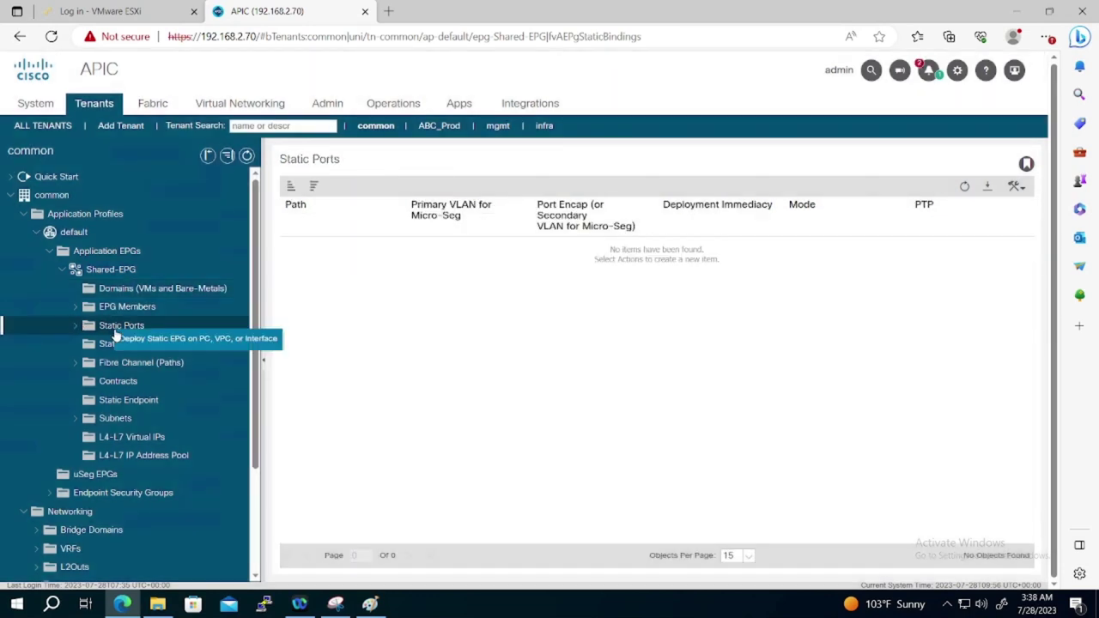
left_click(261, 336)
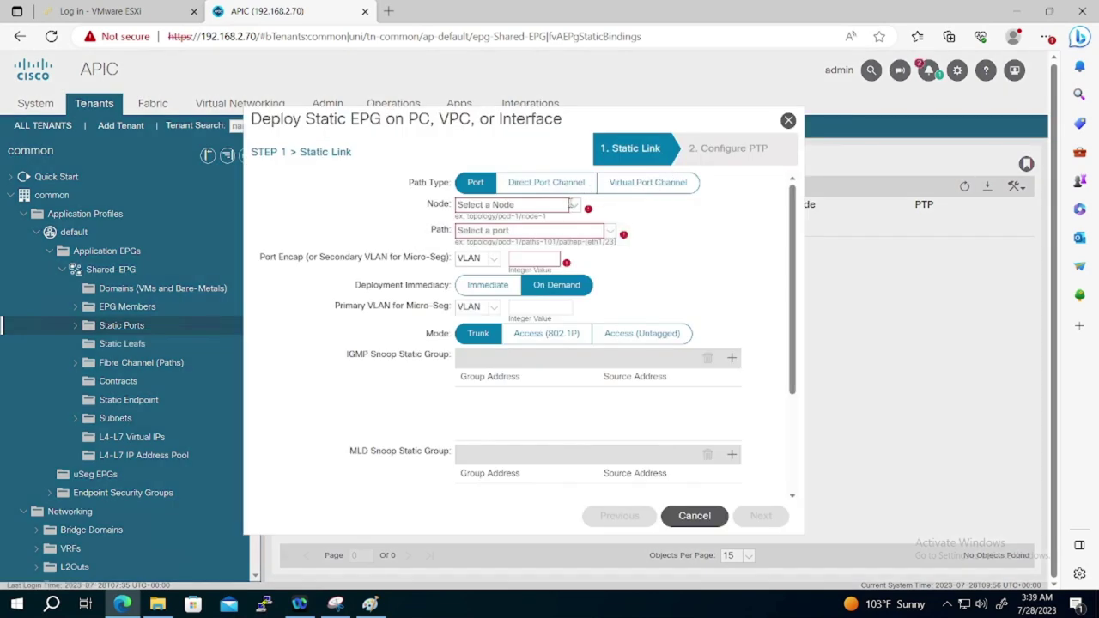
left_click(572, 206)
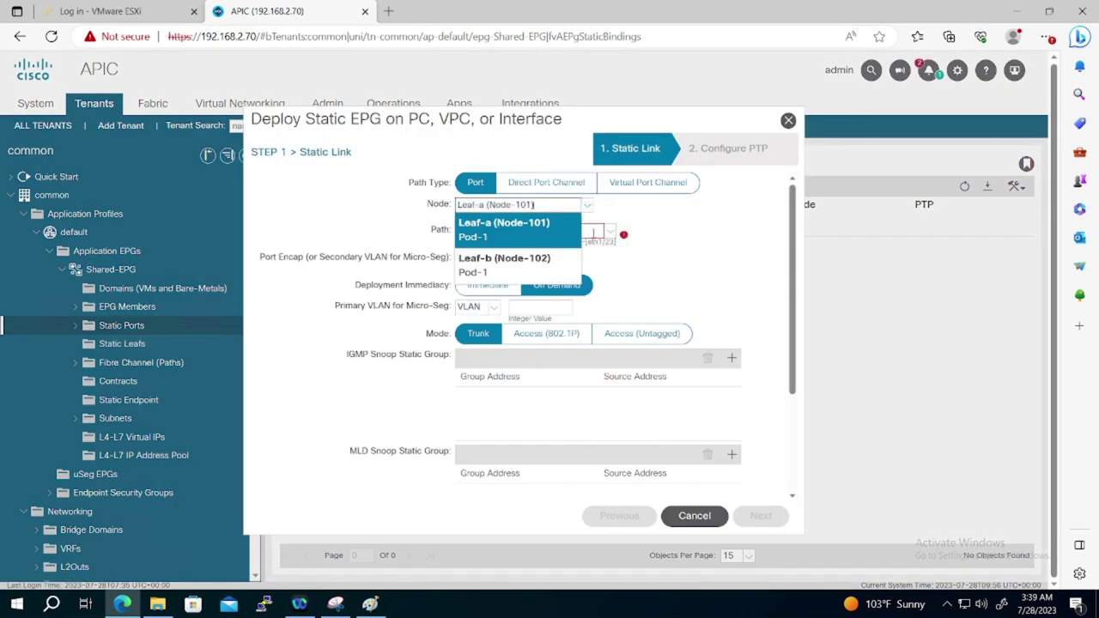
left_click(593, 233)
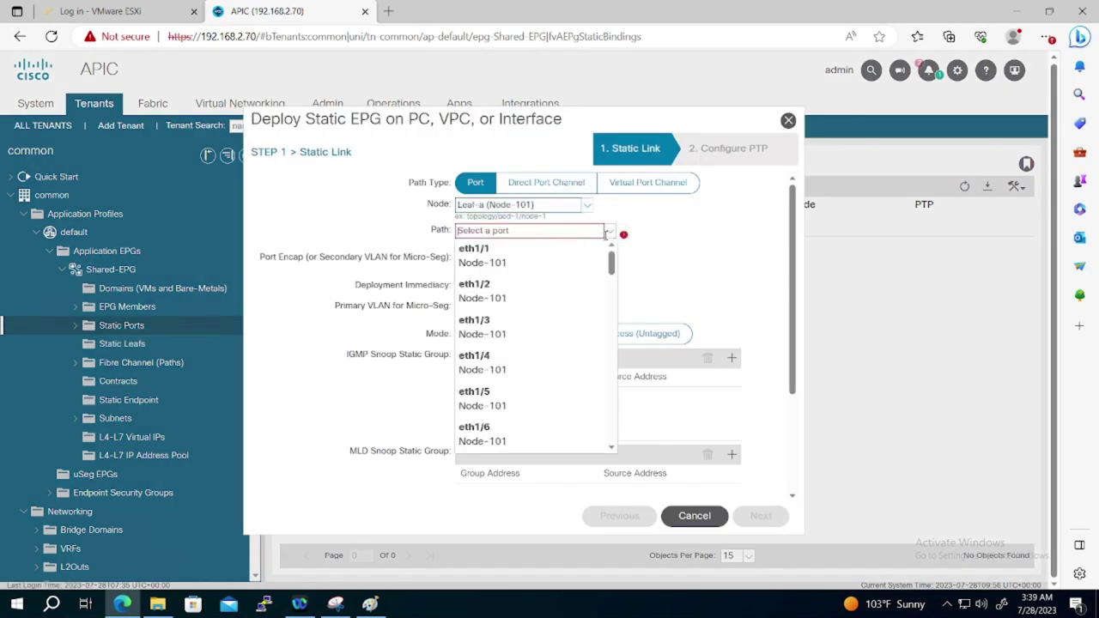
left_click(510, 427)
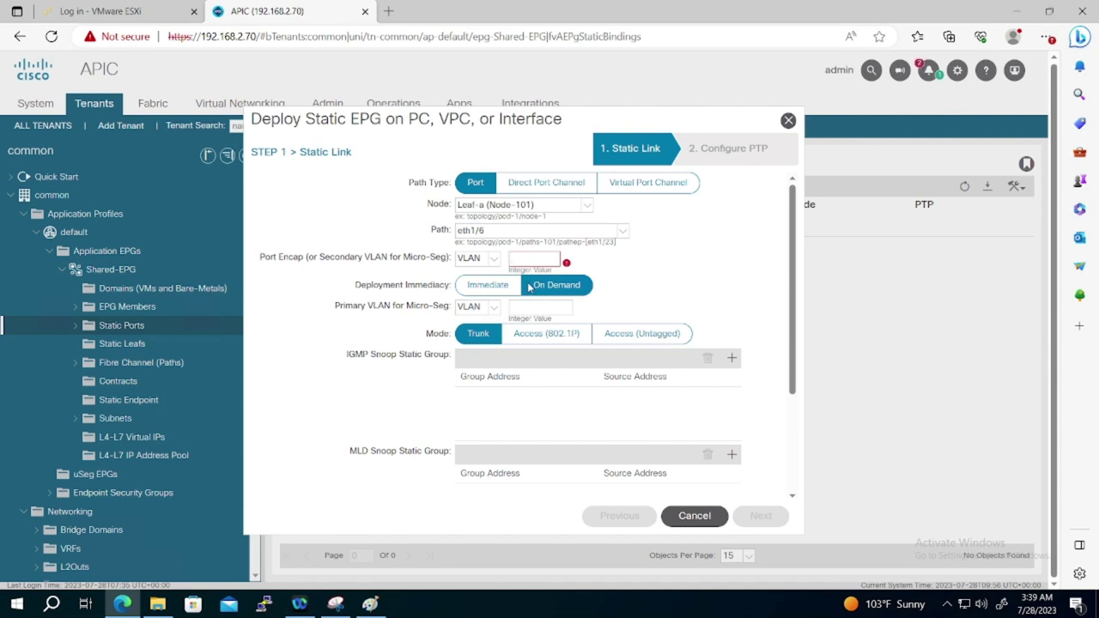
- Set the static port to Access (802.1P) mode with port encapsulation VLAN 18 and finish the deployment
left_click(556, 336)
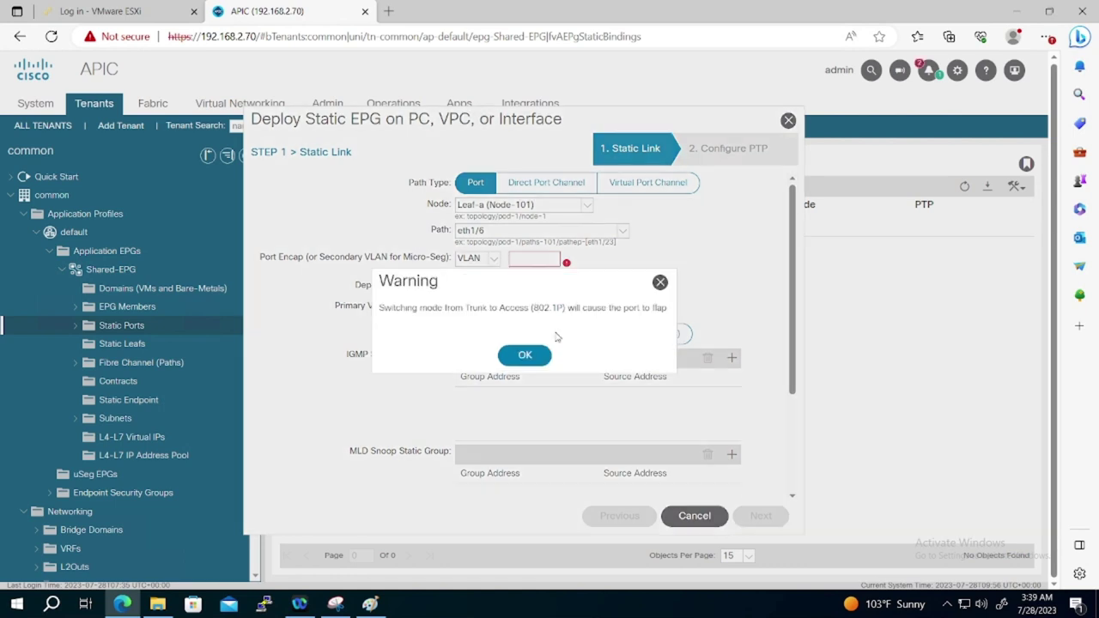
left_click(537, 356)
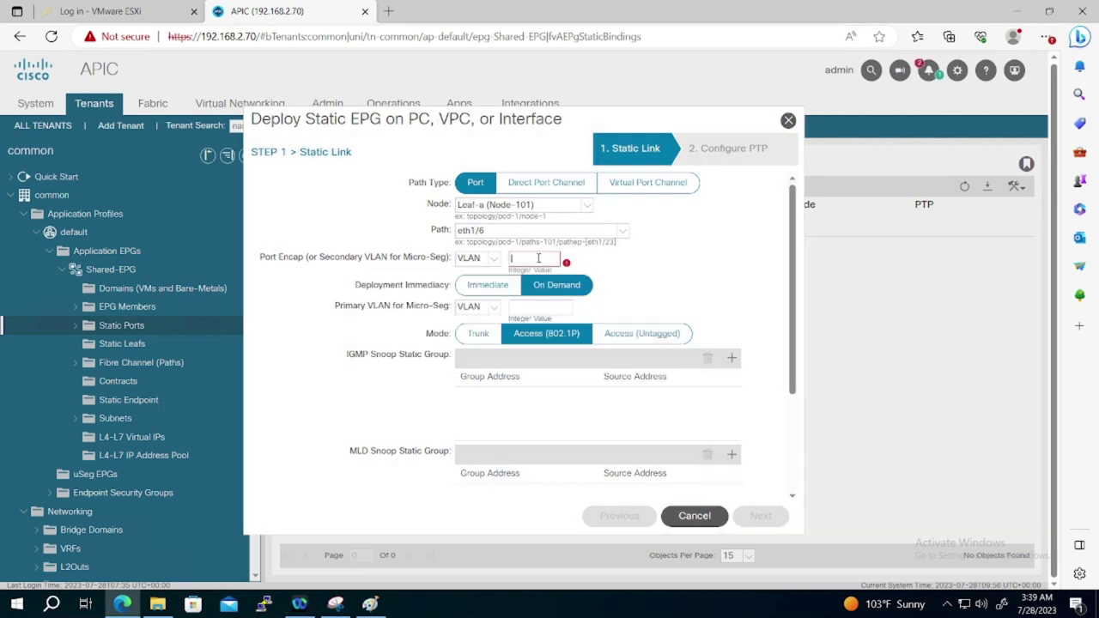
type("18")
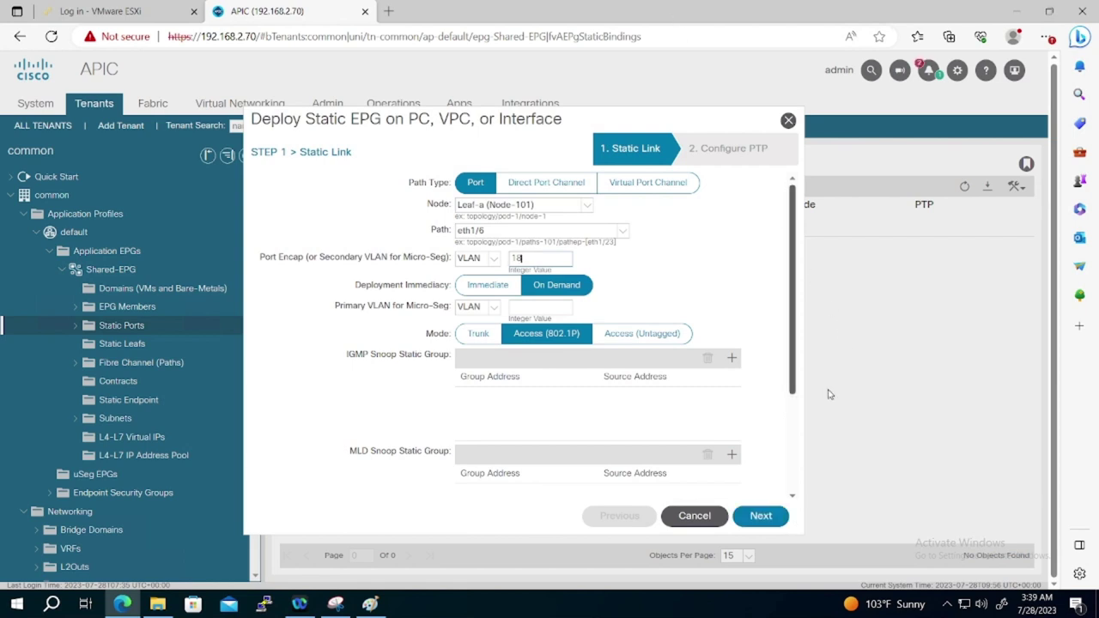
left_click(761, 515)
left_click(760, 515)
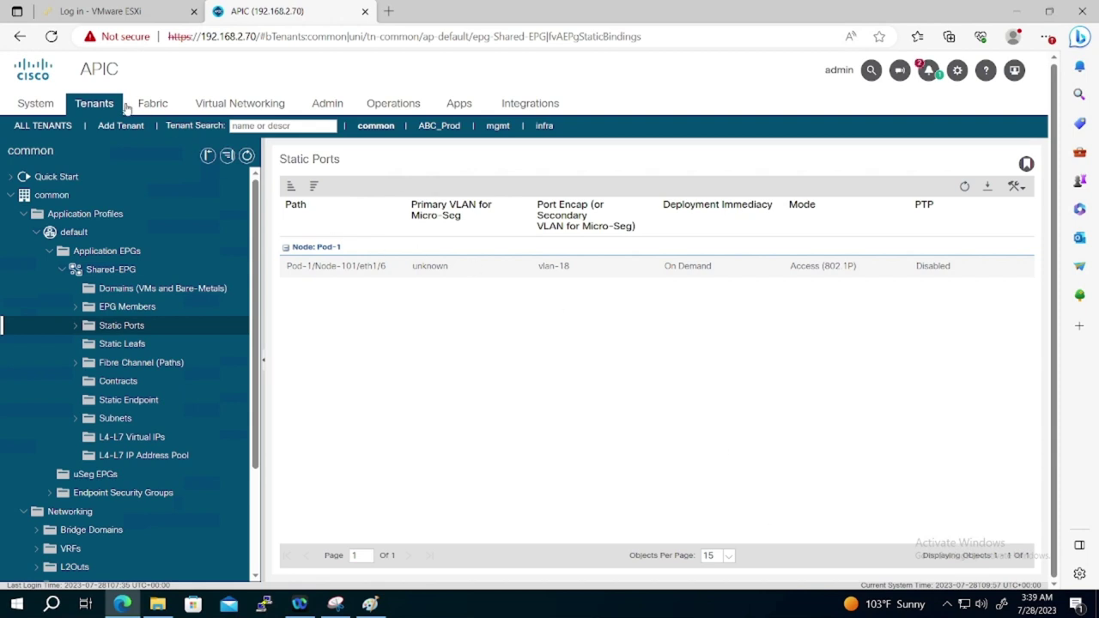
- Switch to the ABC_Prod tenant and open its bridge domain IT_BD
left_click(38, 126)
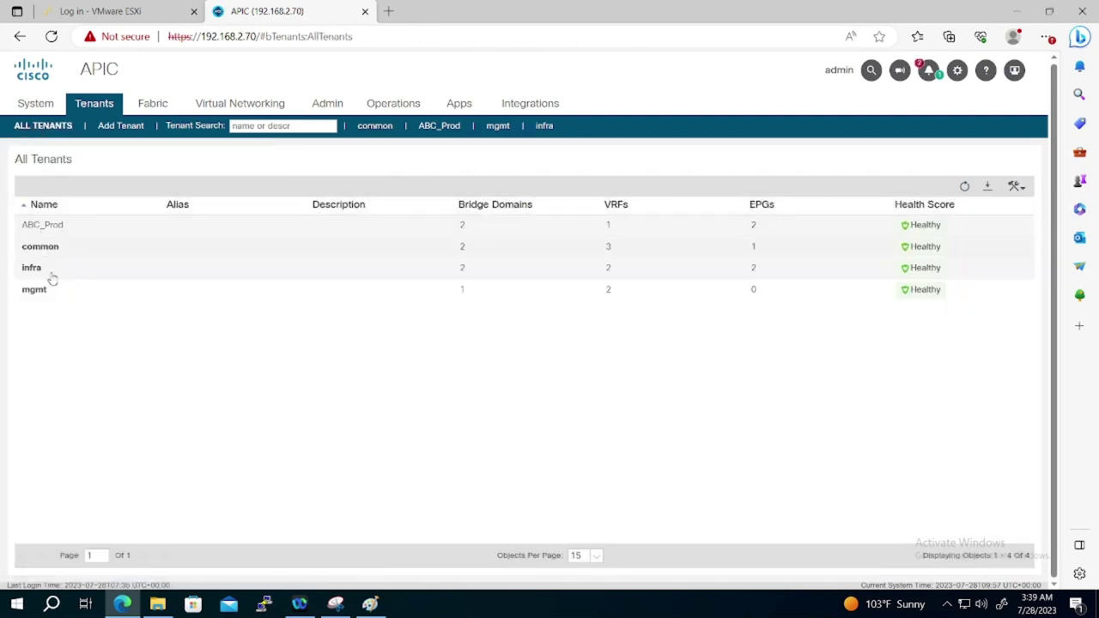
double_click(54, 226)
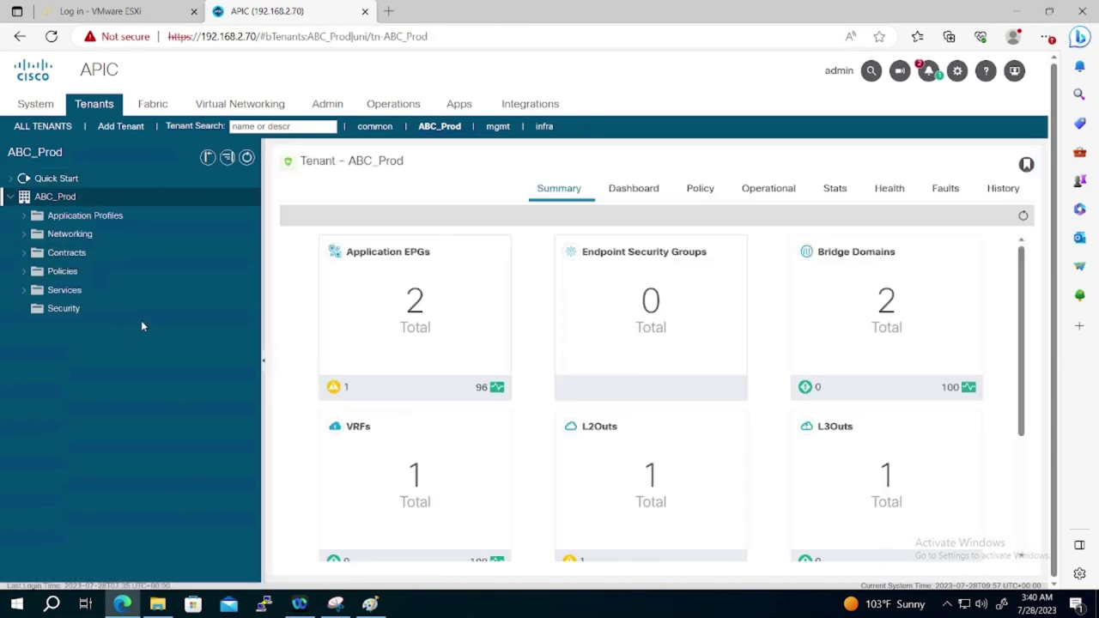
left_click(23, 216)
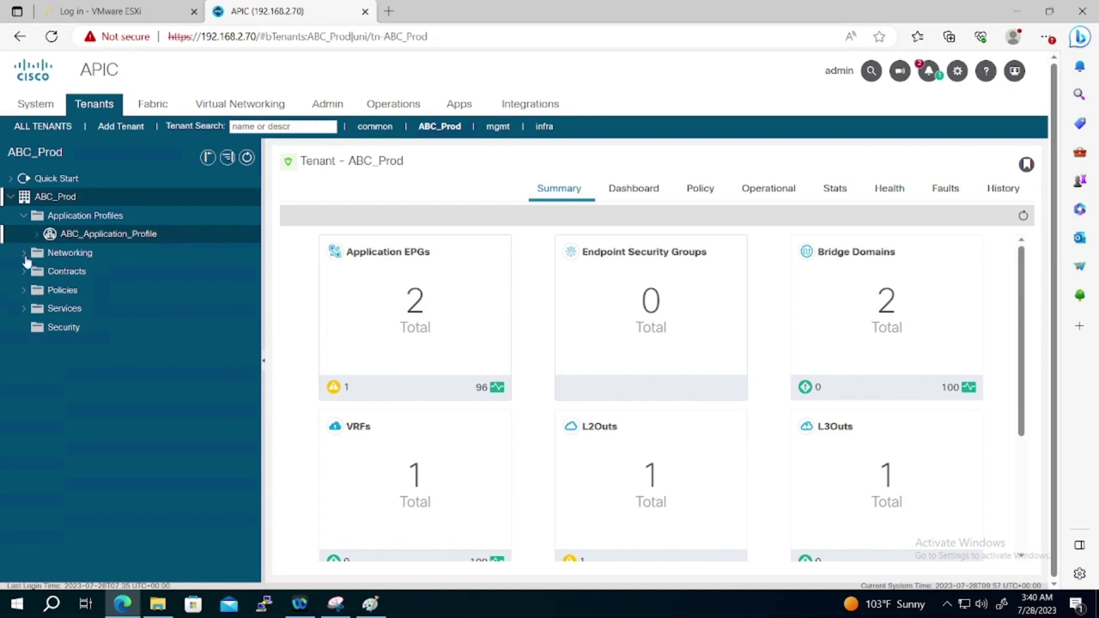
left_click(24, 258)
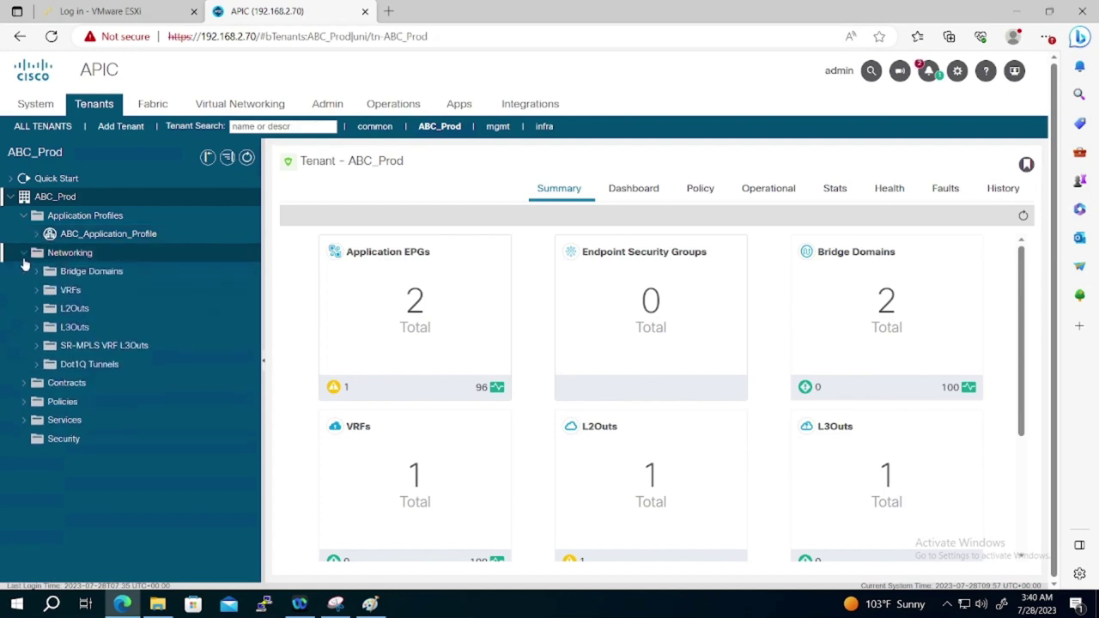
left_click(36, 271)
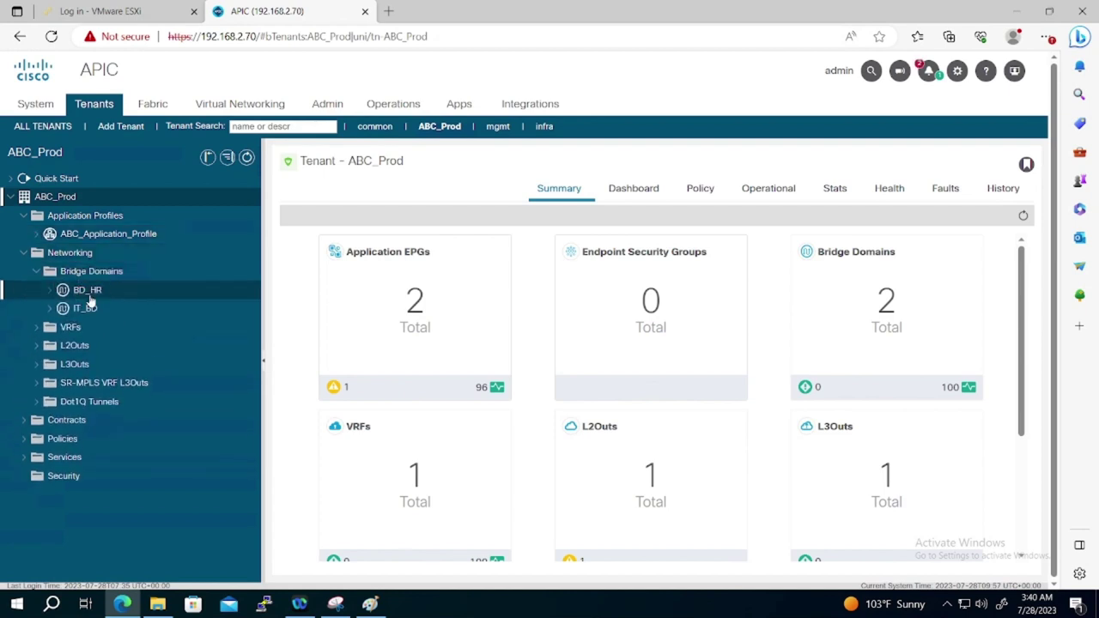
left_click(91, 296)
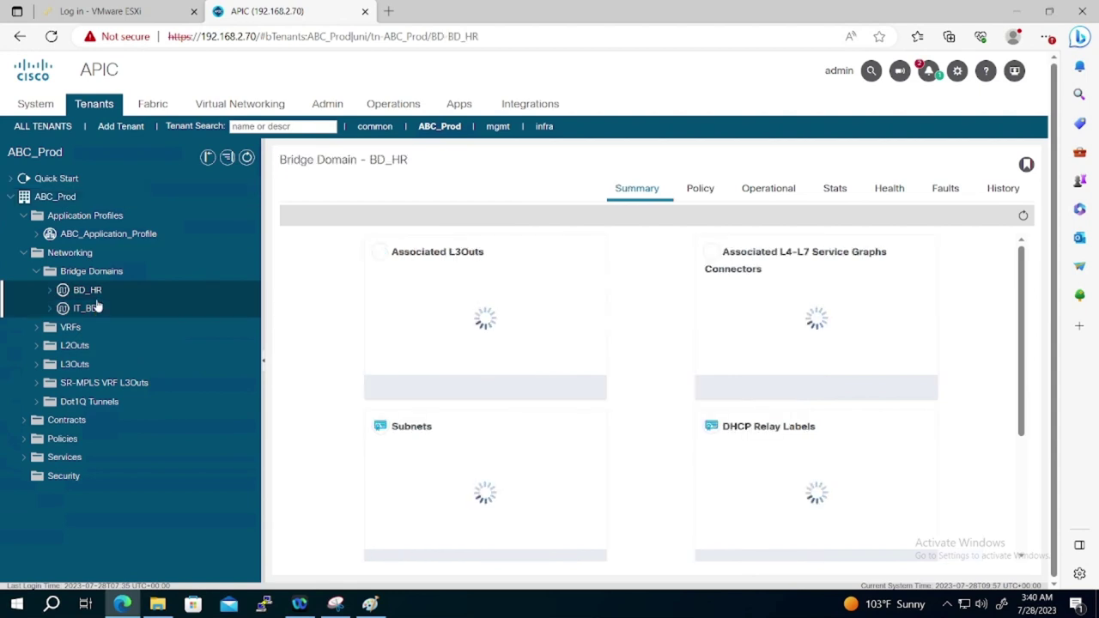
left_click(97, 307)
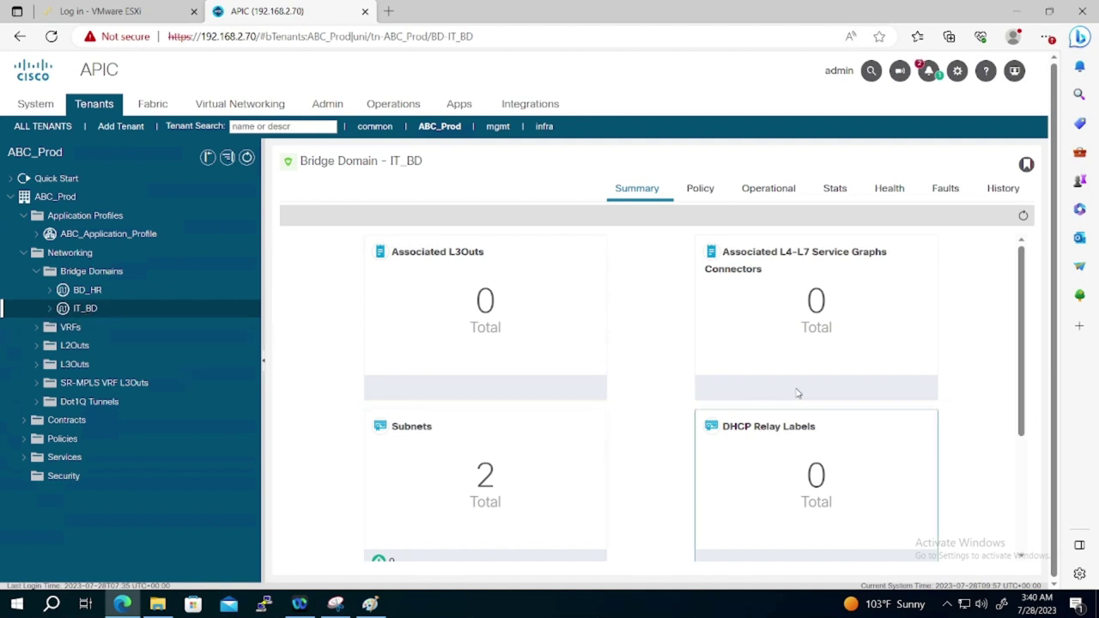
- Examine the IT_BD bridge domain's summary, general policy, associated L3Outs, endpoints and health
left_click_drag(1024, 337, 1026, 290)
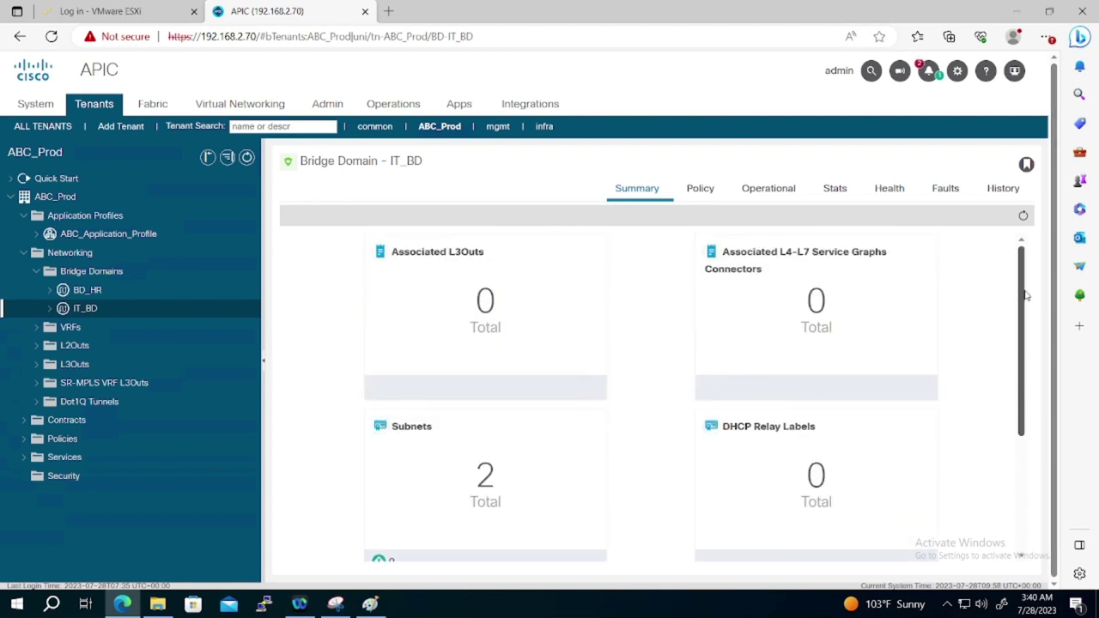
left_click(702, 192)
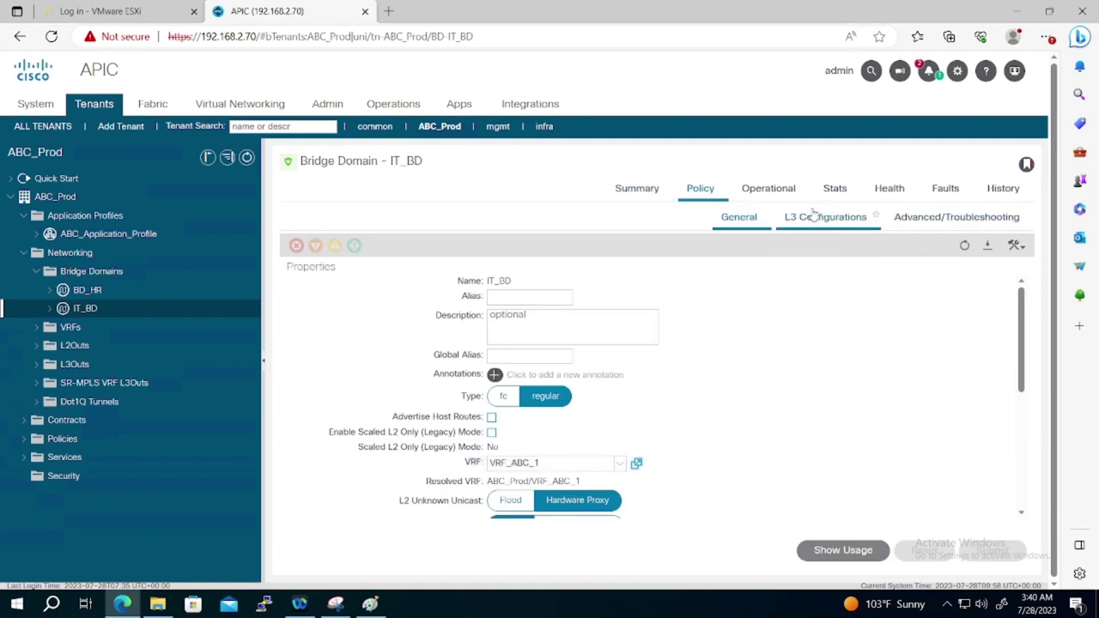
left_click(772, 194)
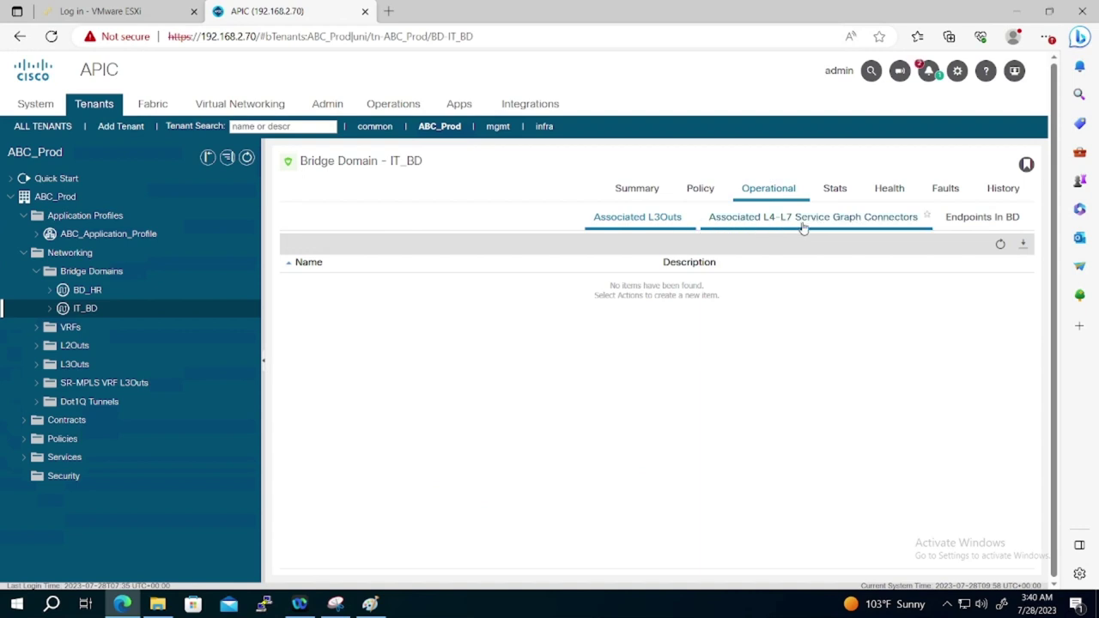
left_click(971, 225)
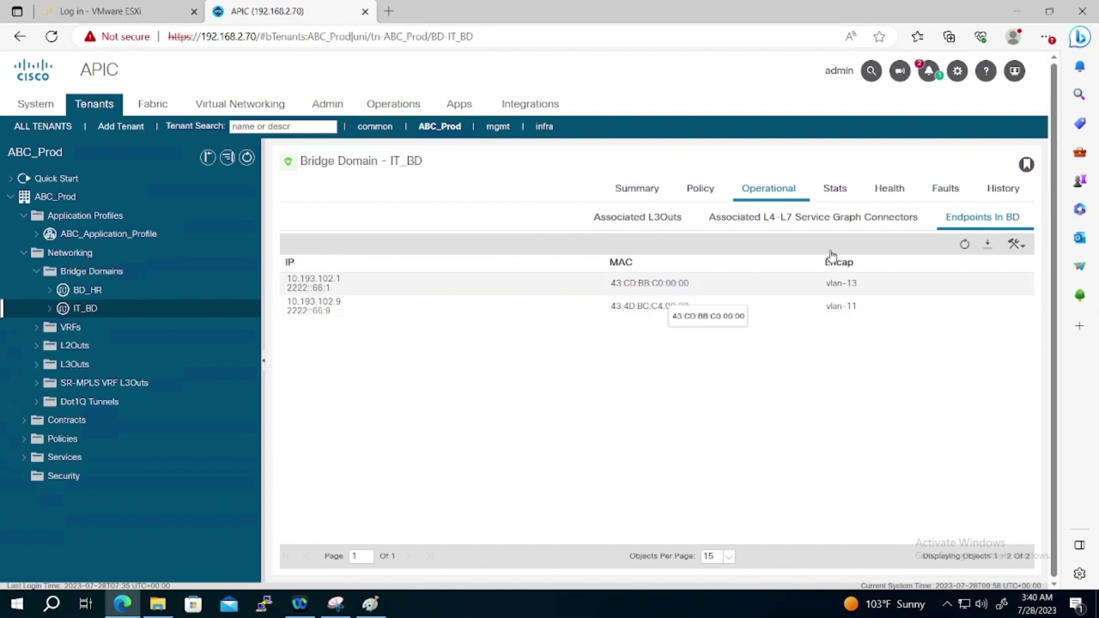
left_click(615, 197)
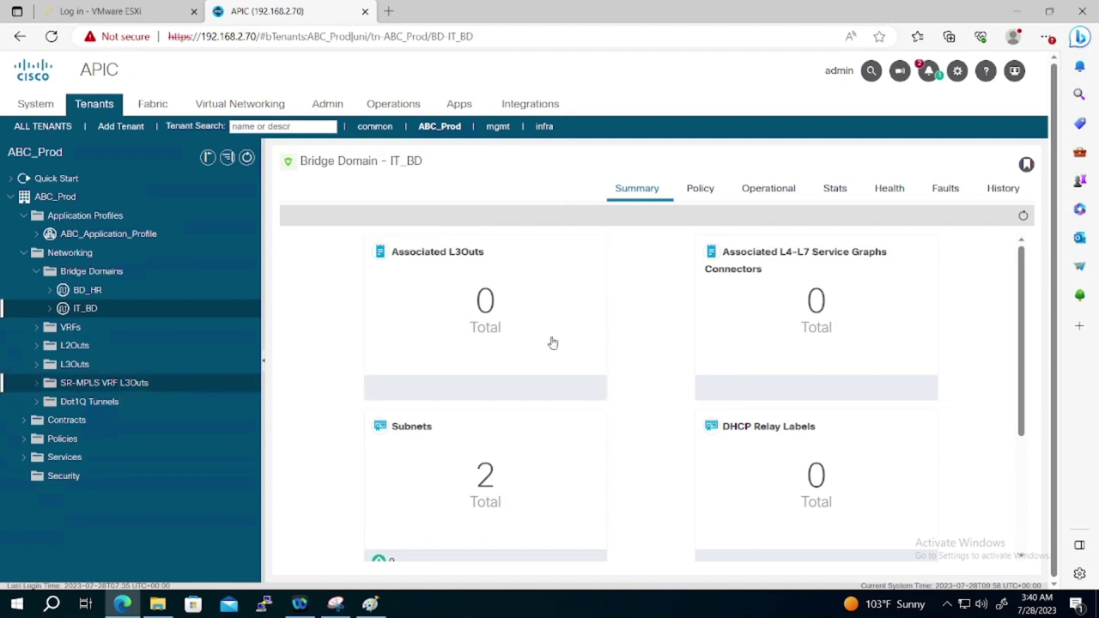
scroll(1022, 386, "down", 5)
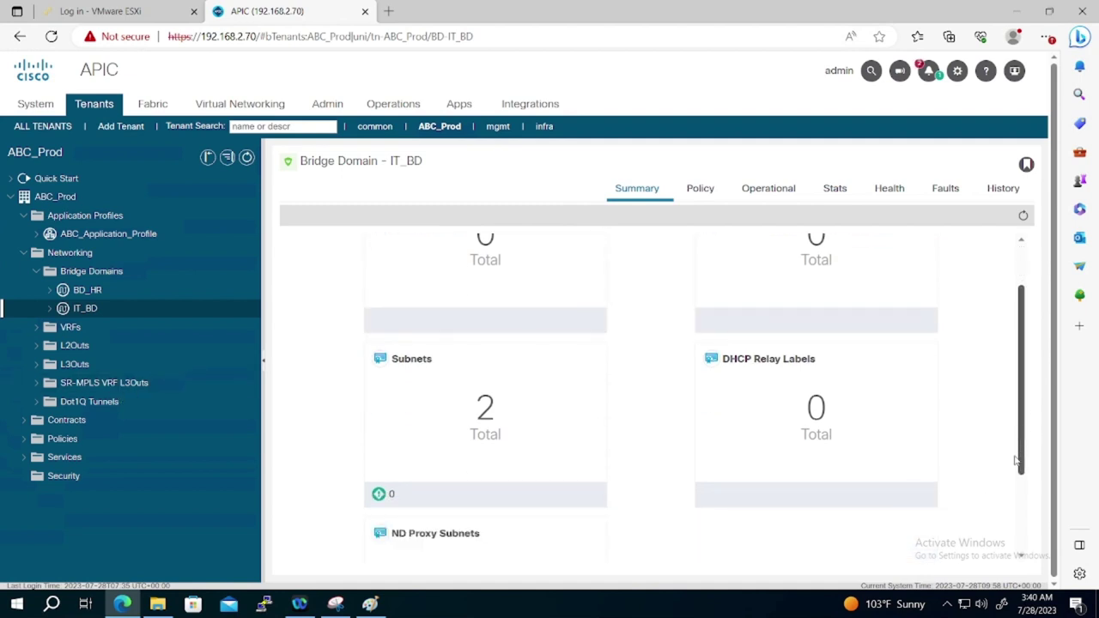
scroll(1021, 362, "up", 5)
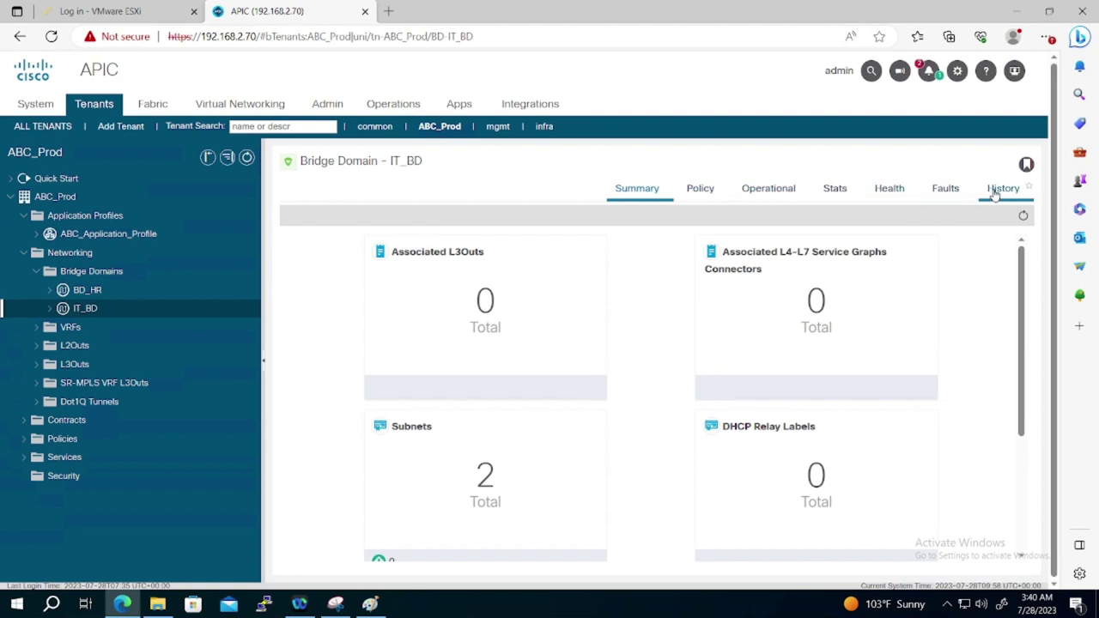
left_click(892, 190)
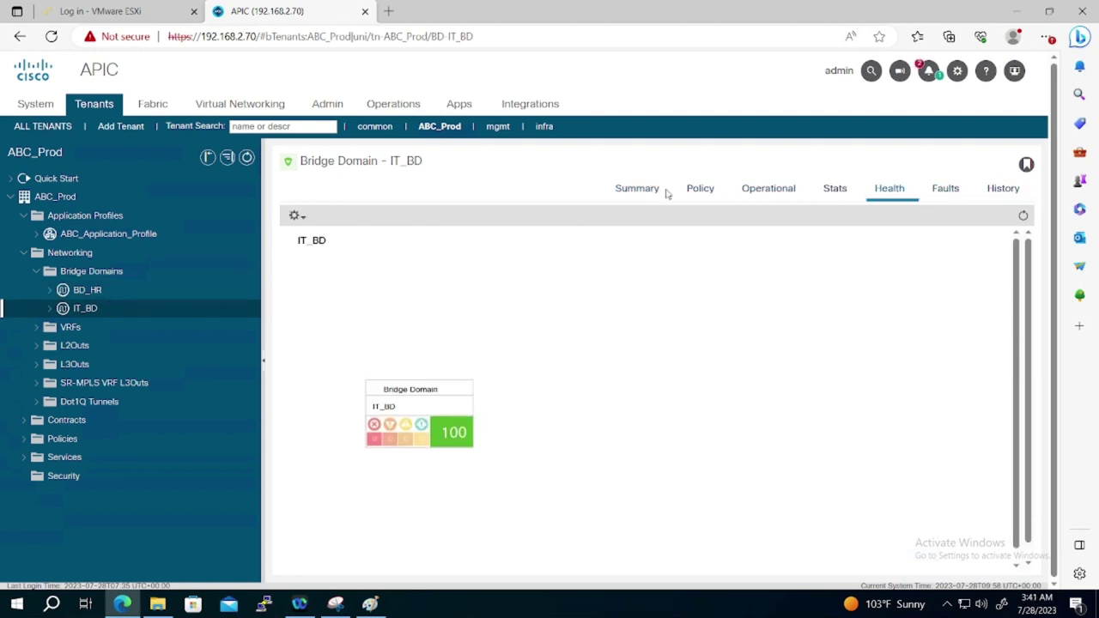
- Change the VRF of bridge domain IT_BD to VRF_Common from the common tenant and submit the policy changes
left_click(697, 189)
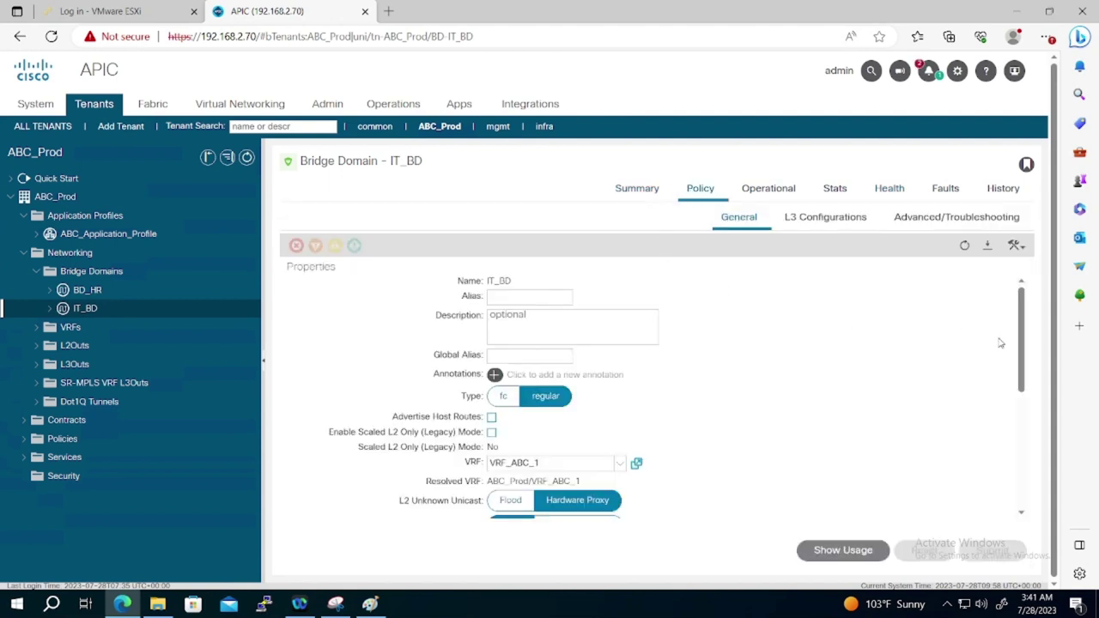
left_click(622, 464)
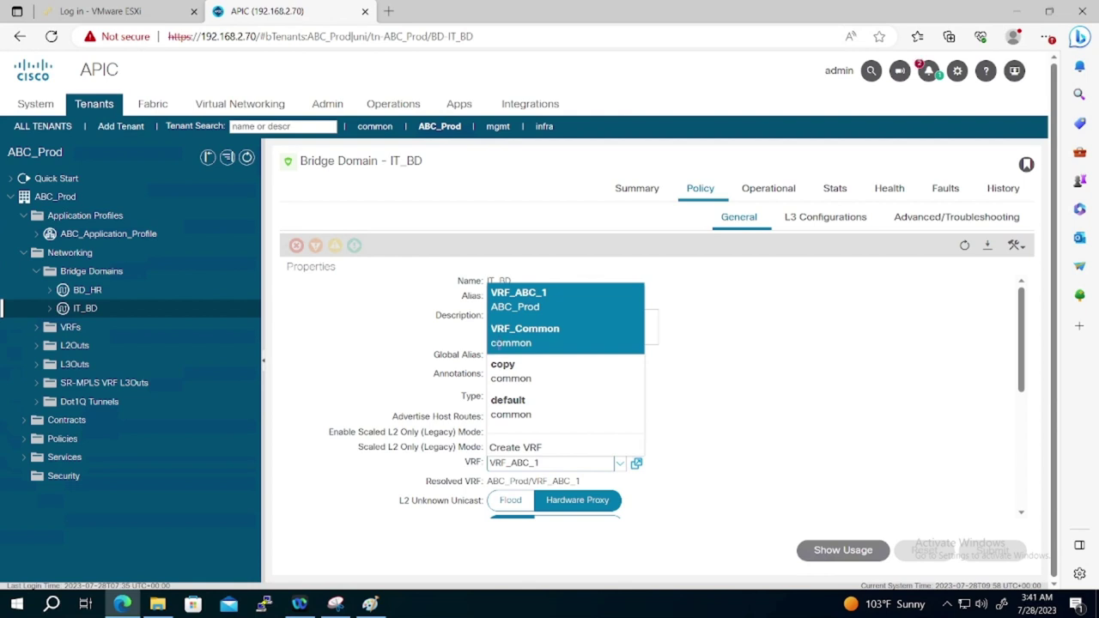
left_click(522, 335)
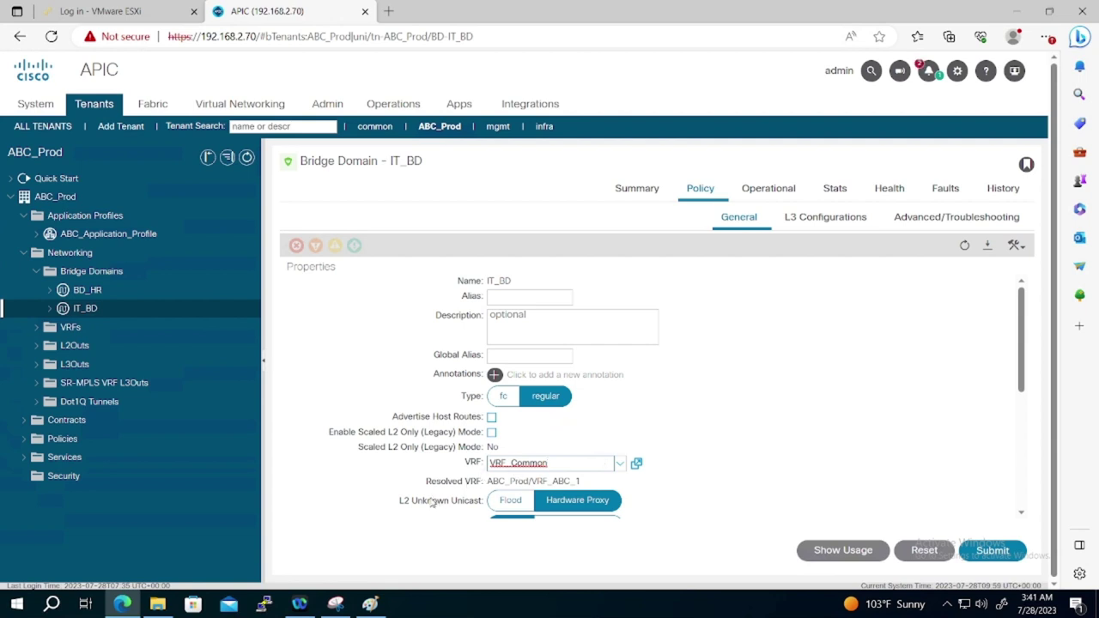
mouse_move(429, 505)
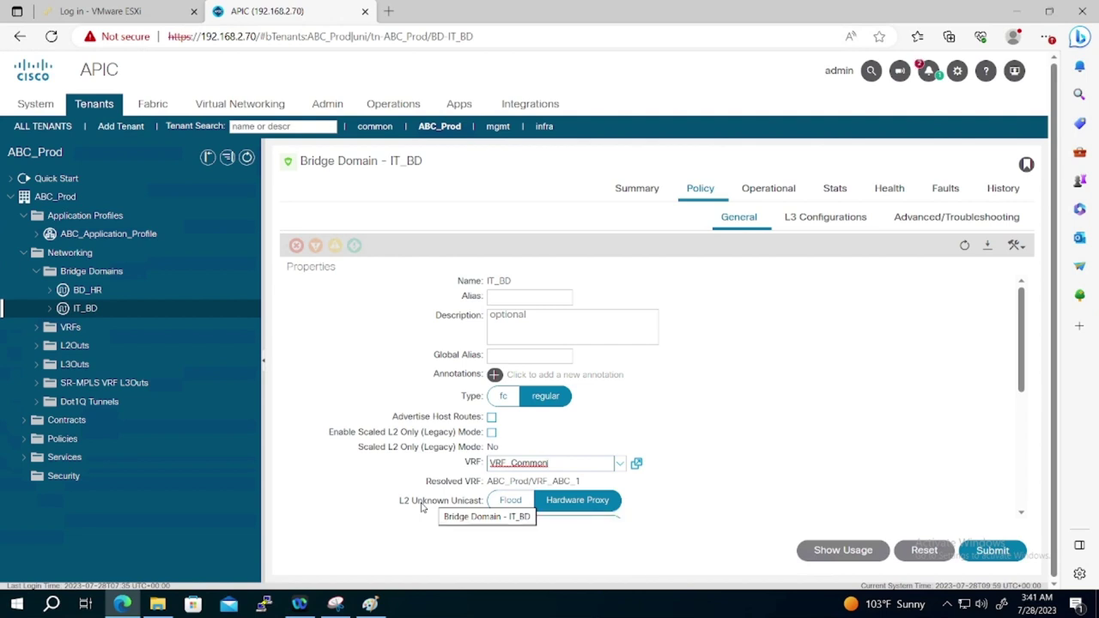
left_click(982, 554)
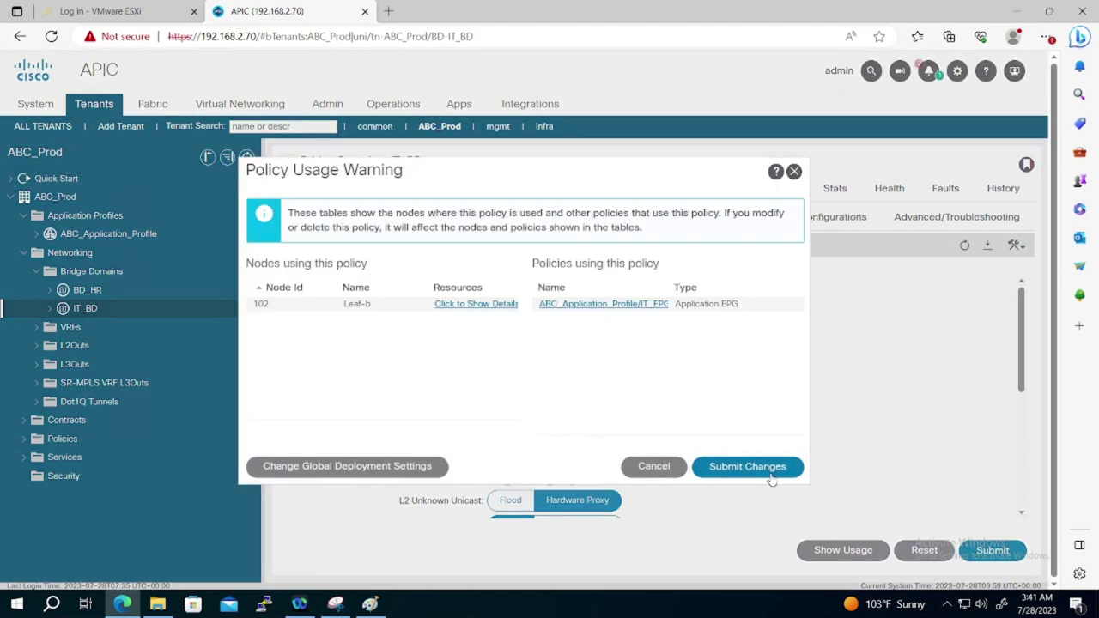
left_click(771, 477)
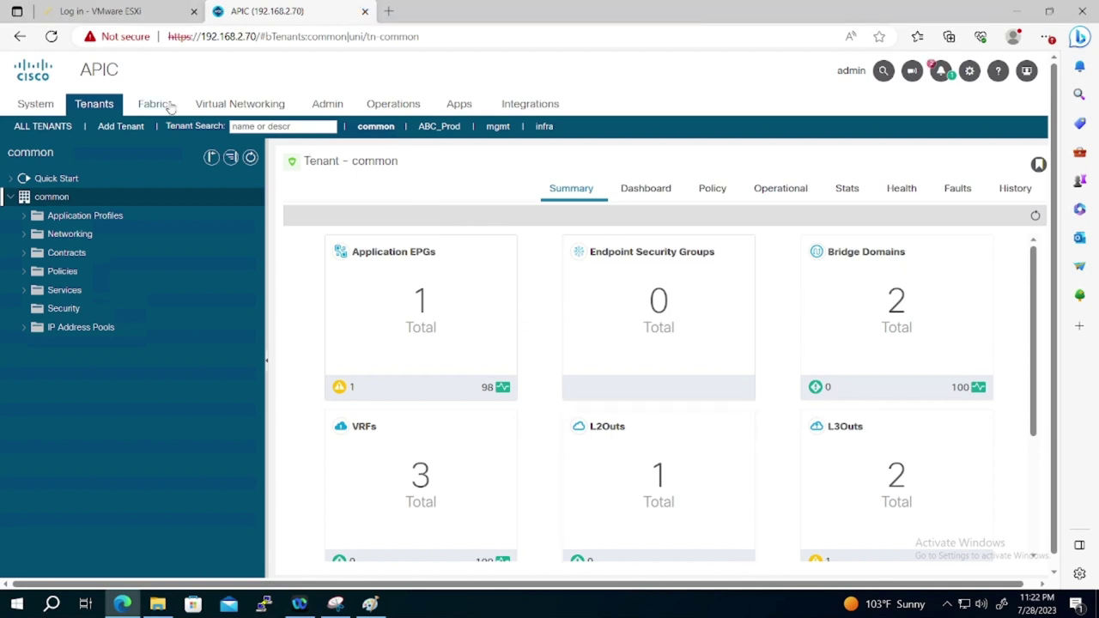
- Start a new standard contract named Common_Con in the common tenant and set its scope to Global
left_click(24, 253)
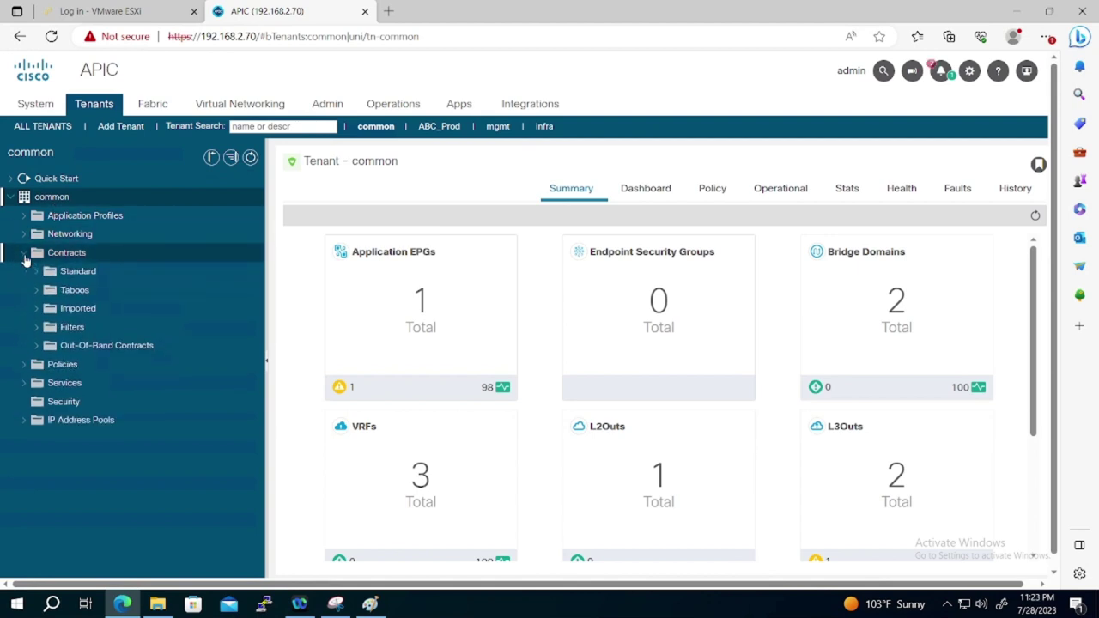
left_click(94, 273)
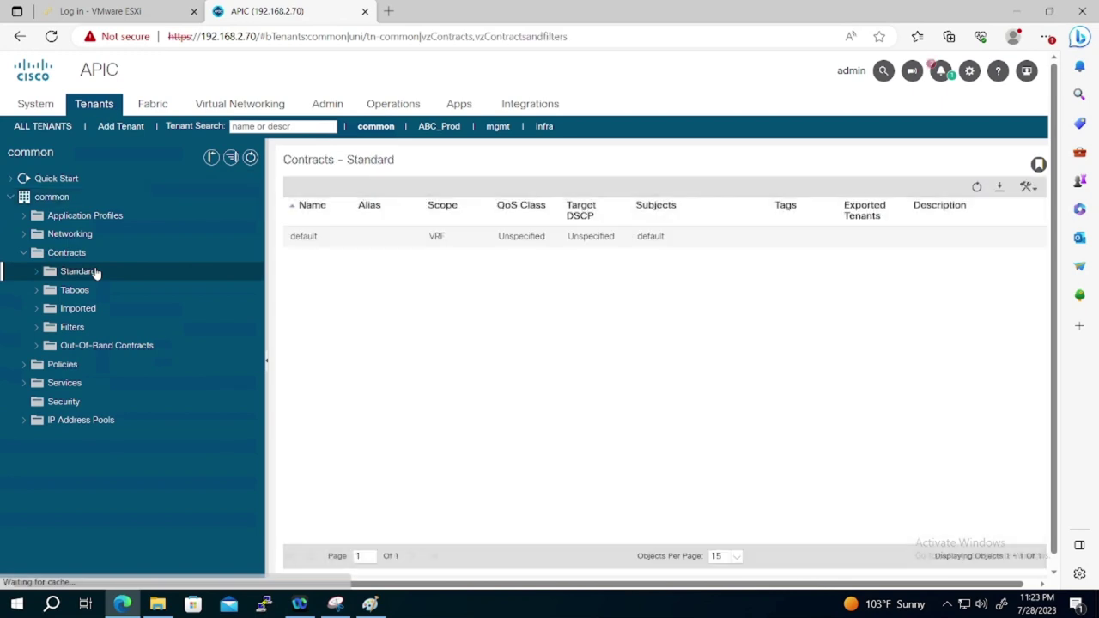
right_click(94, 273)
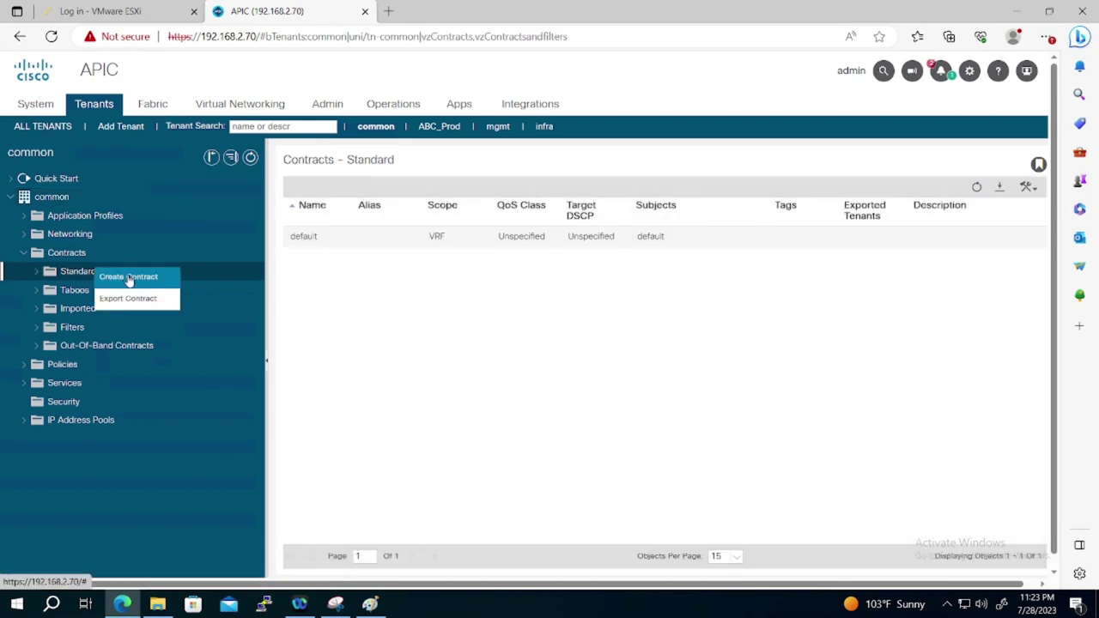
left_click(129, 280)
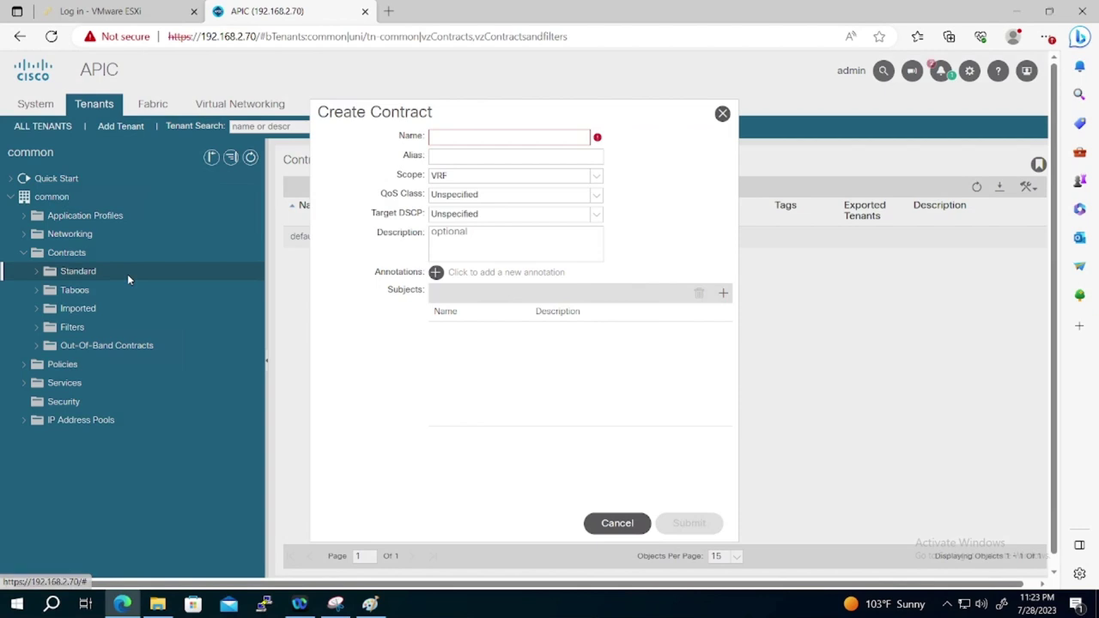
left_click(501, 140)
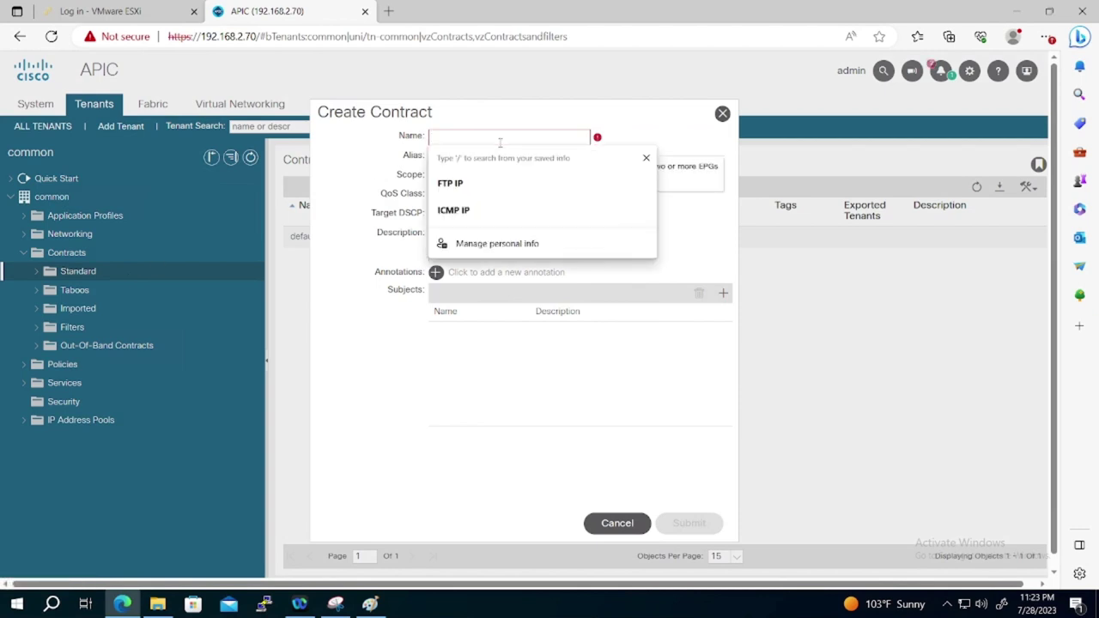
type("C")
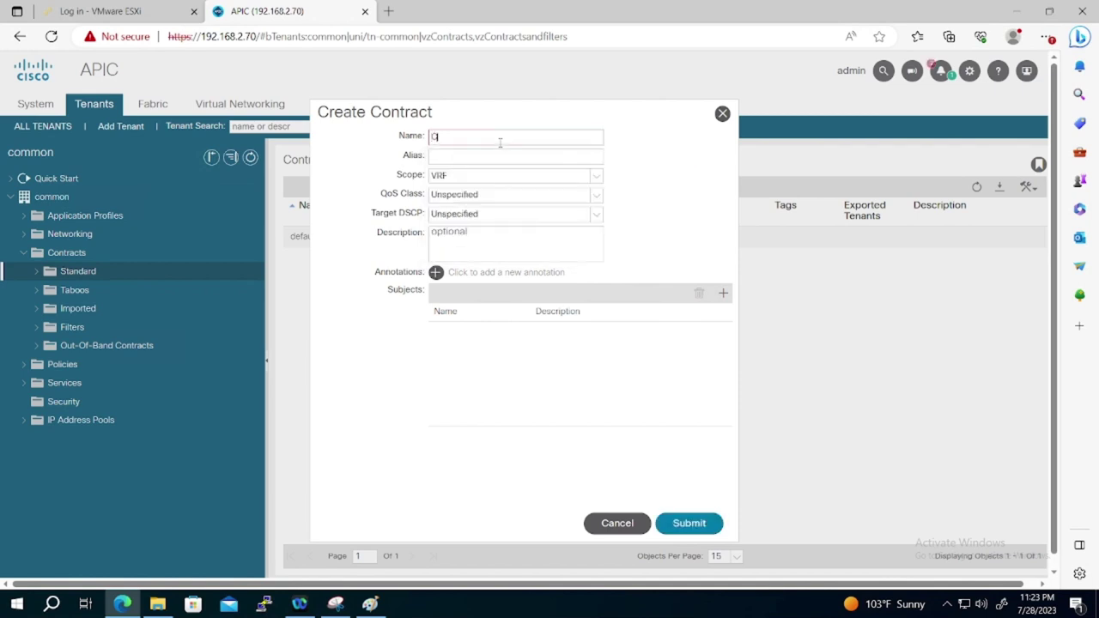
type("ommon_Con")
left_click(598, 178)
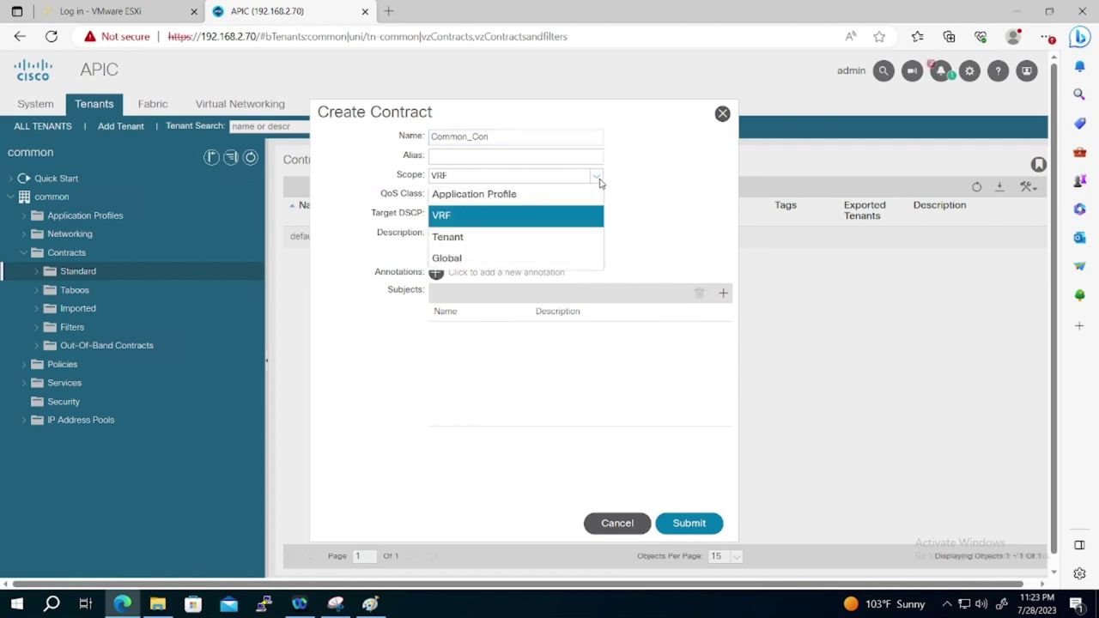
left_click(517, 259)
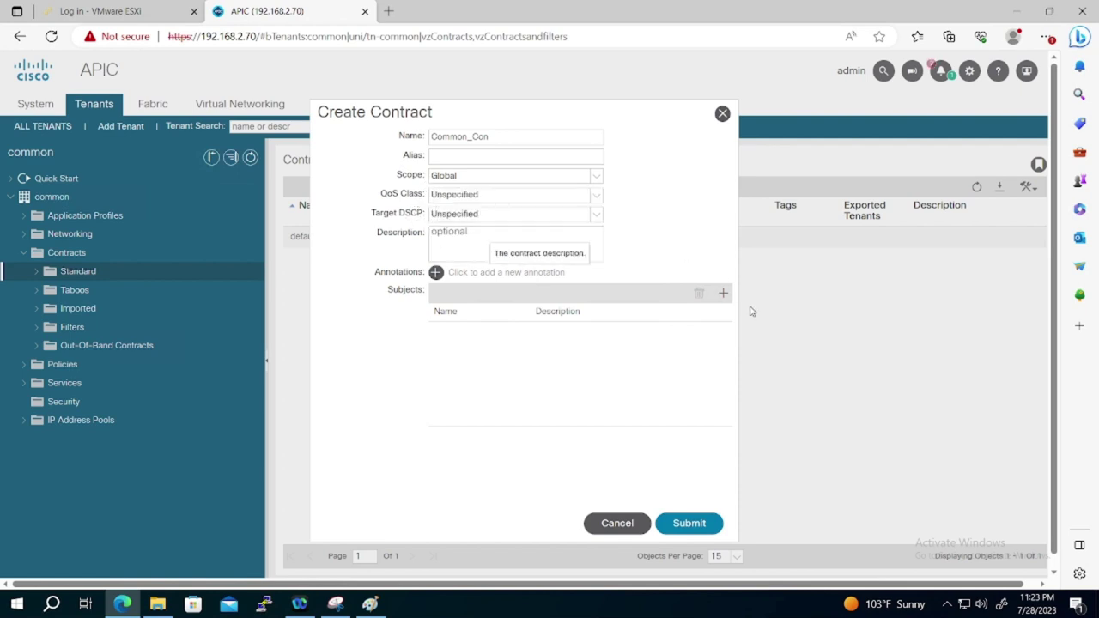
- Add a subject named Common_Sub to the Common_Con contract
left_click(724, 294)
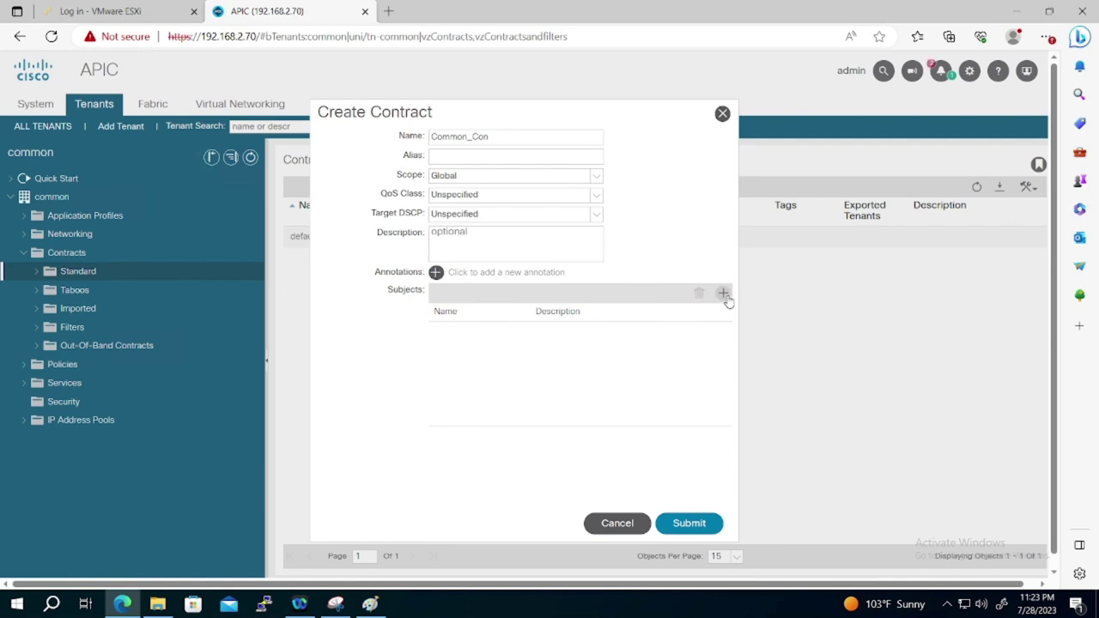
left_click(427, 155)
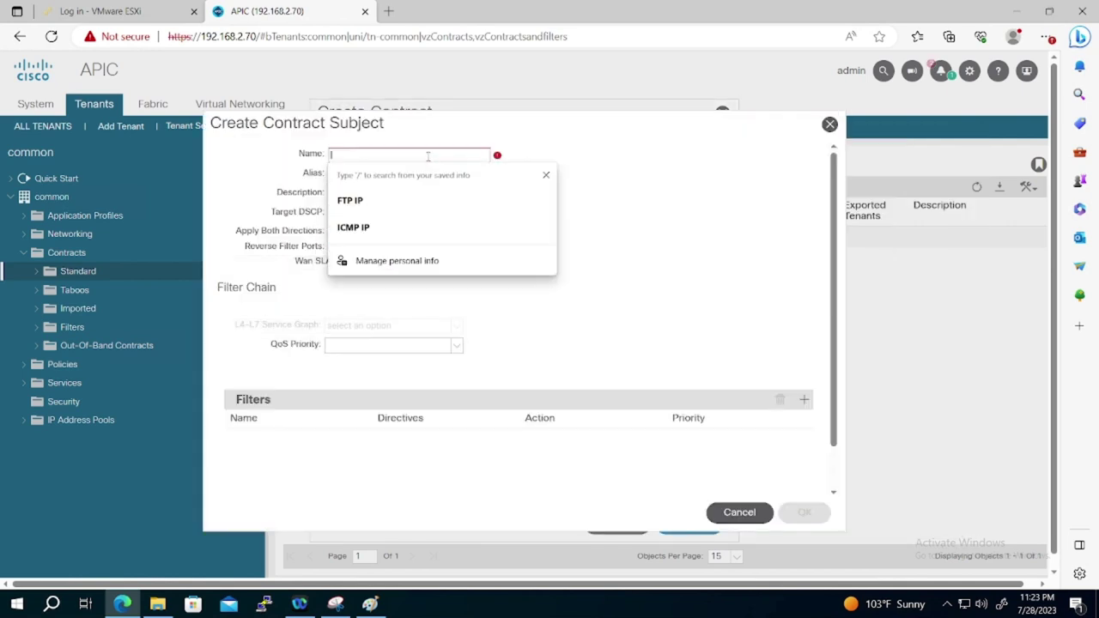
type("Common_Sub")
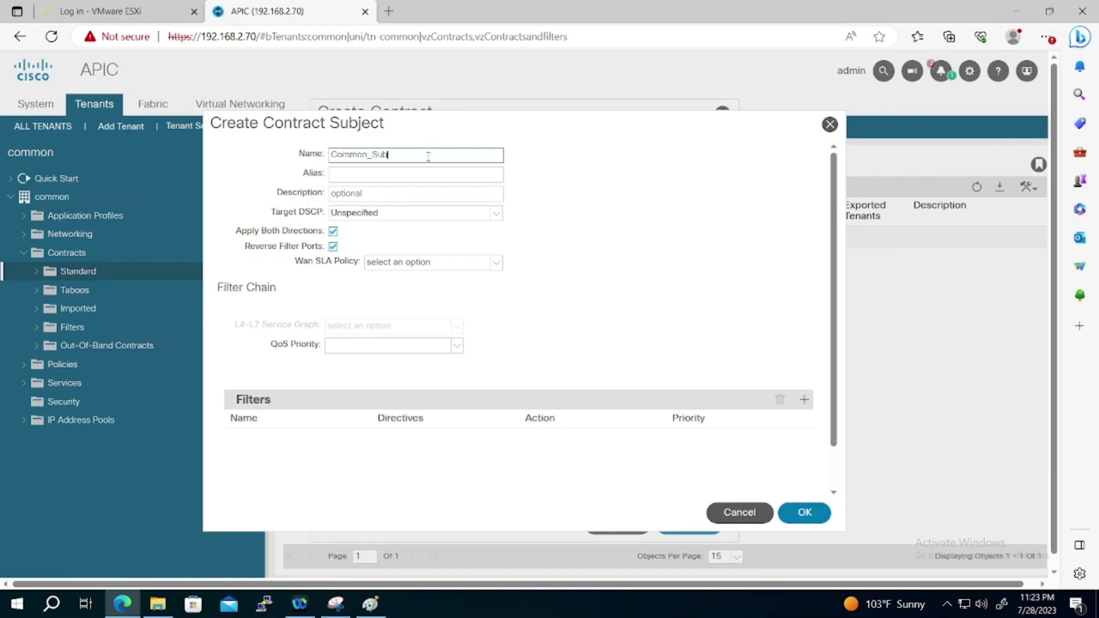
- Add a filter row to the subject and start a new filter named Common_Filter for it
left_click(804, 399)
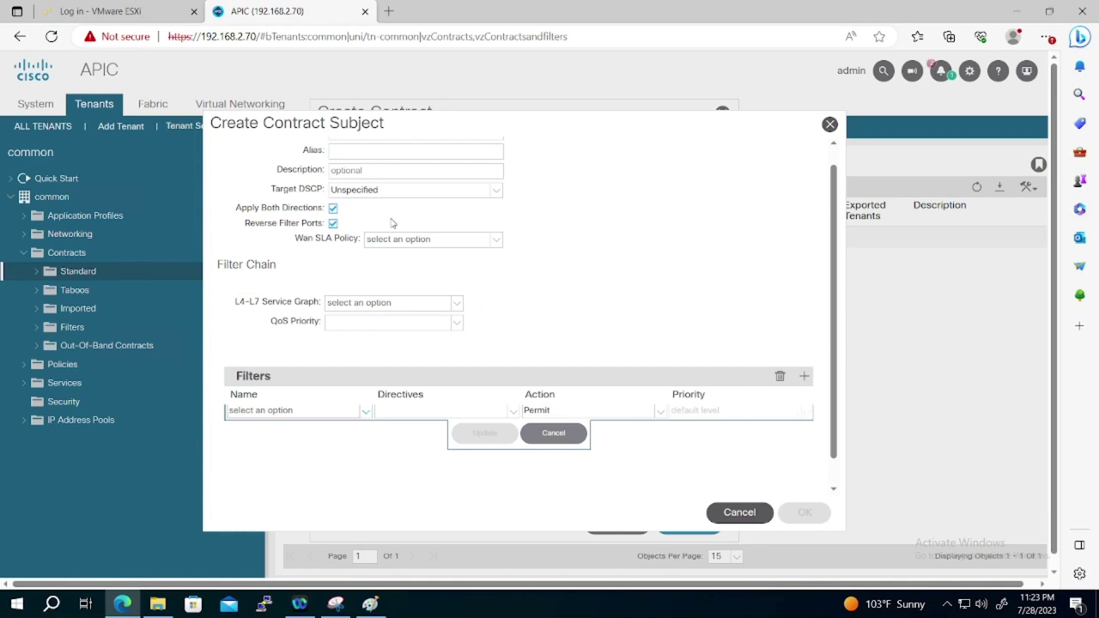
left_click(365, 412)
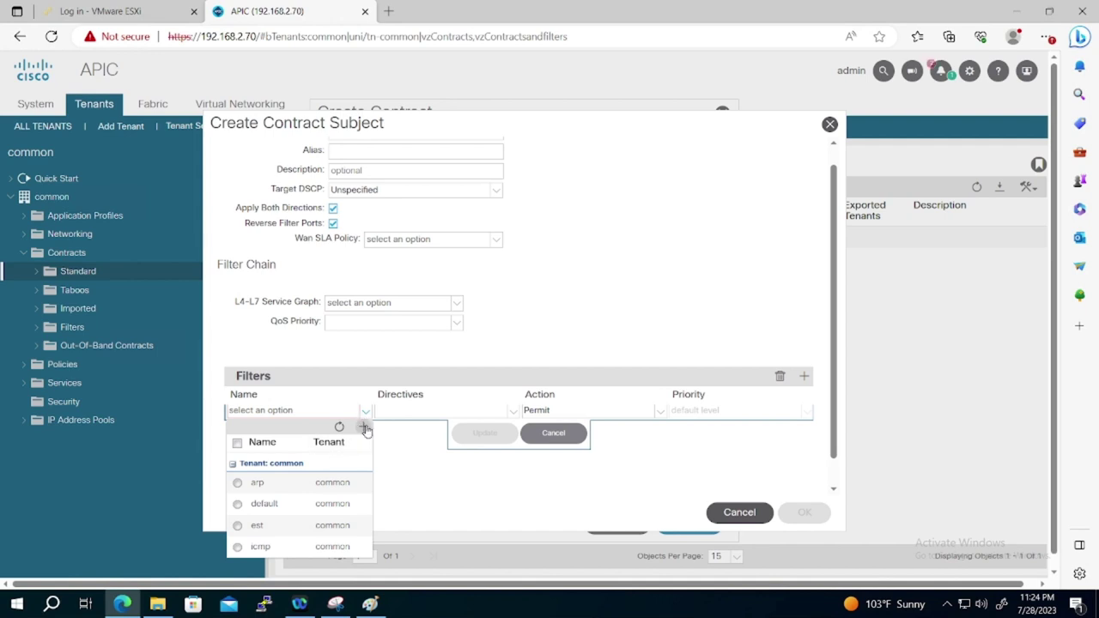
left_click(365, 429)
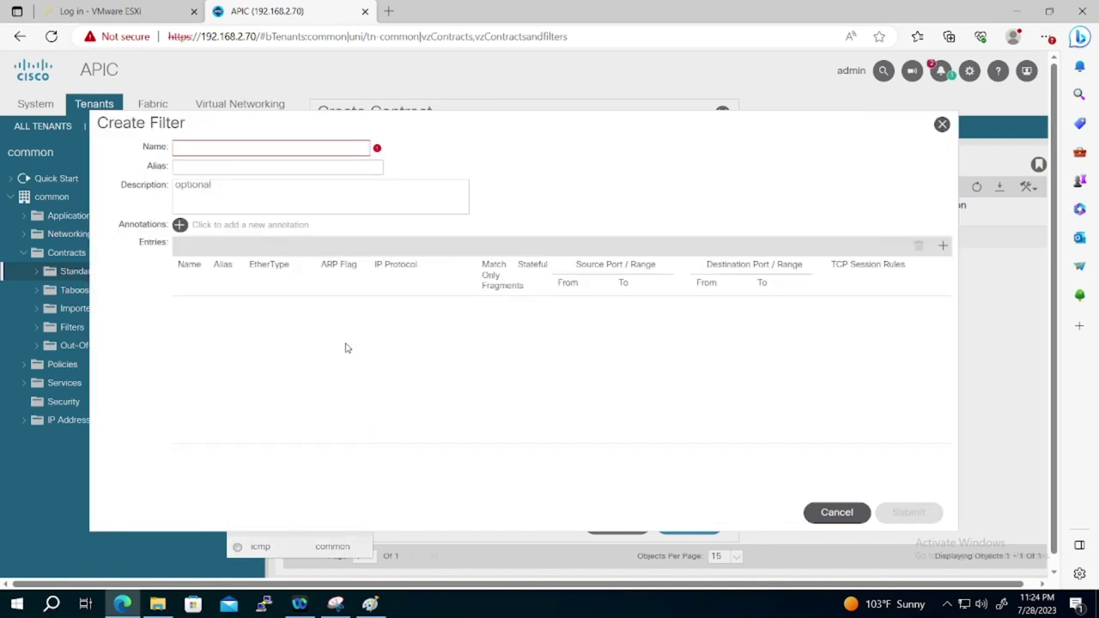
left_click(241, 153)
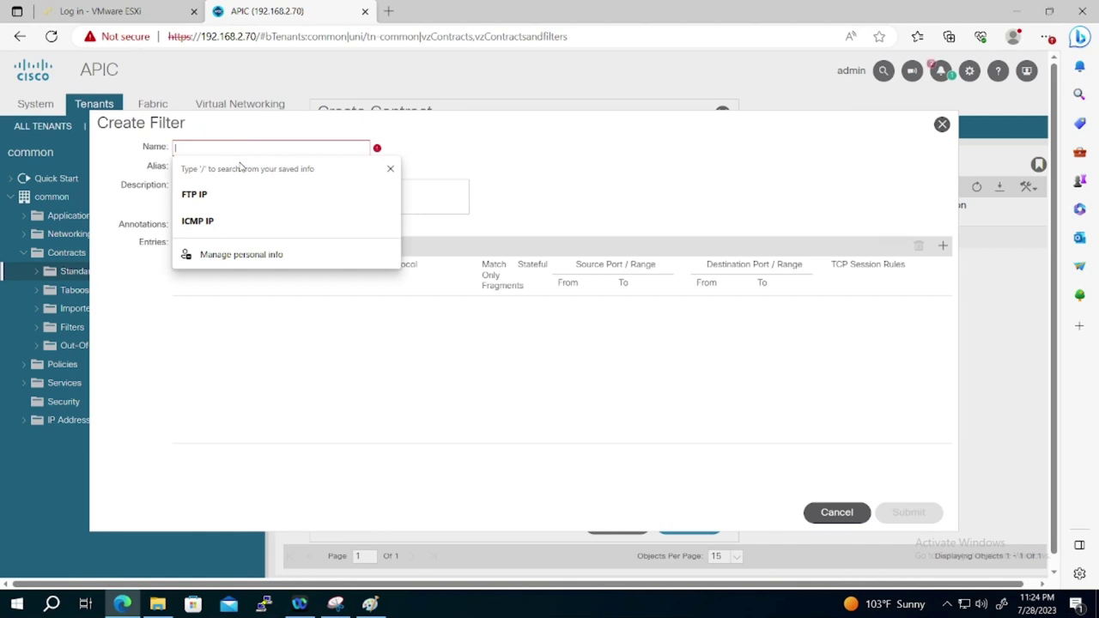
type("Common_Filter")
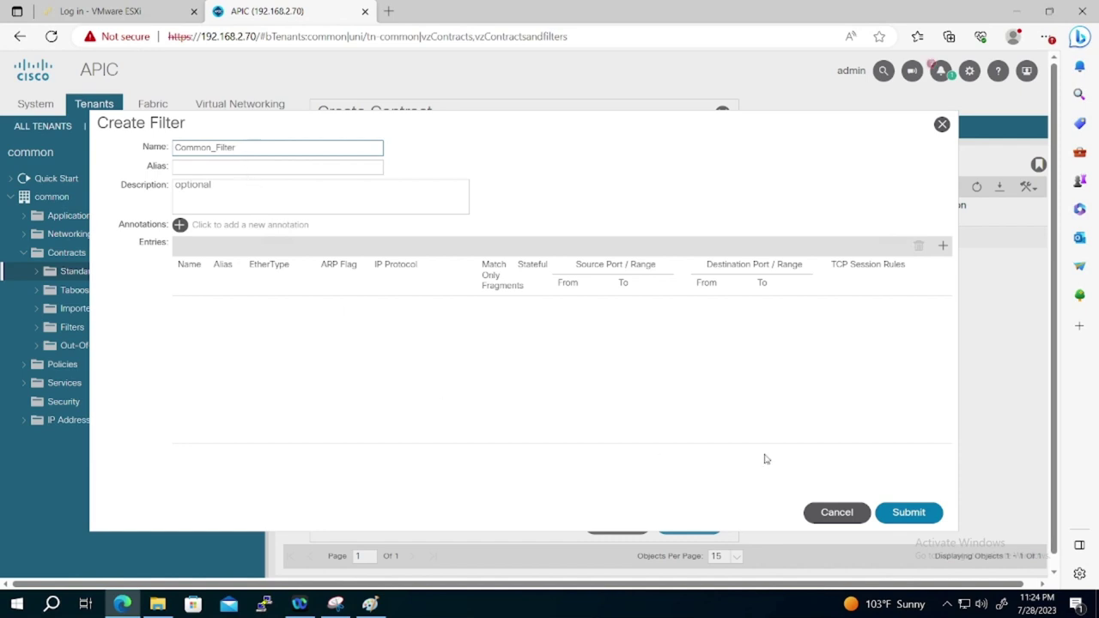
- Add a DNS entry to Common_Filter with EtherType IP, protocol tcp and destination port range 53 to 53
left_click(943, 246)
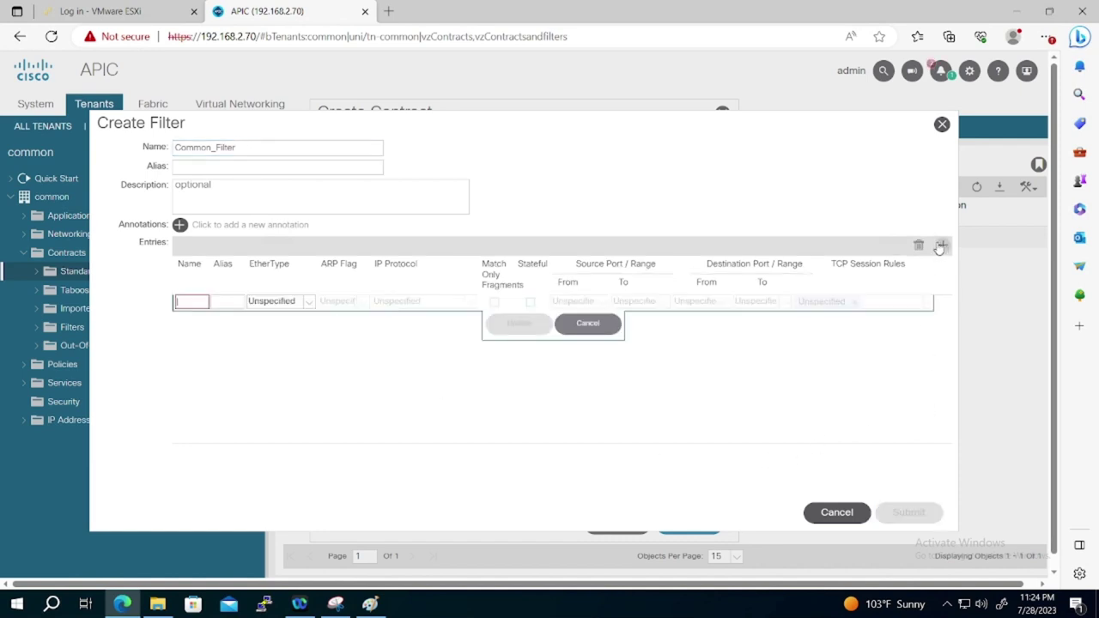
type("DNS")
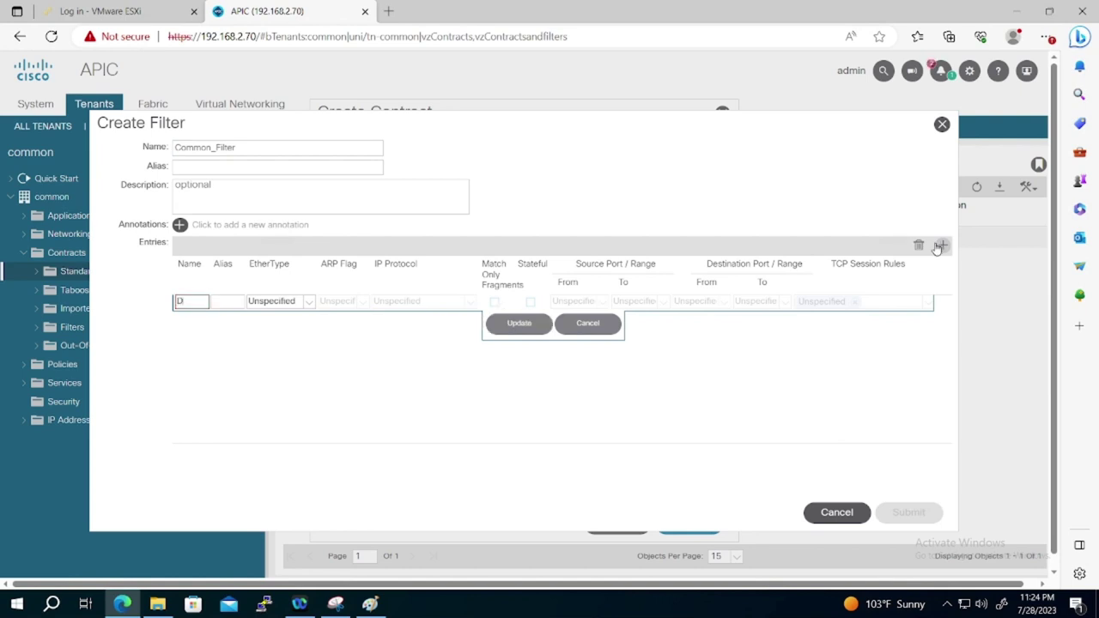
left_click(295, 309)
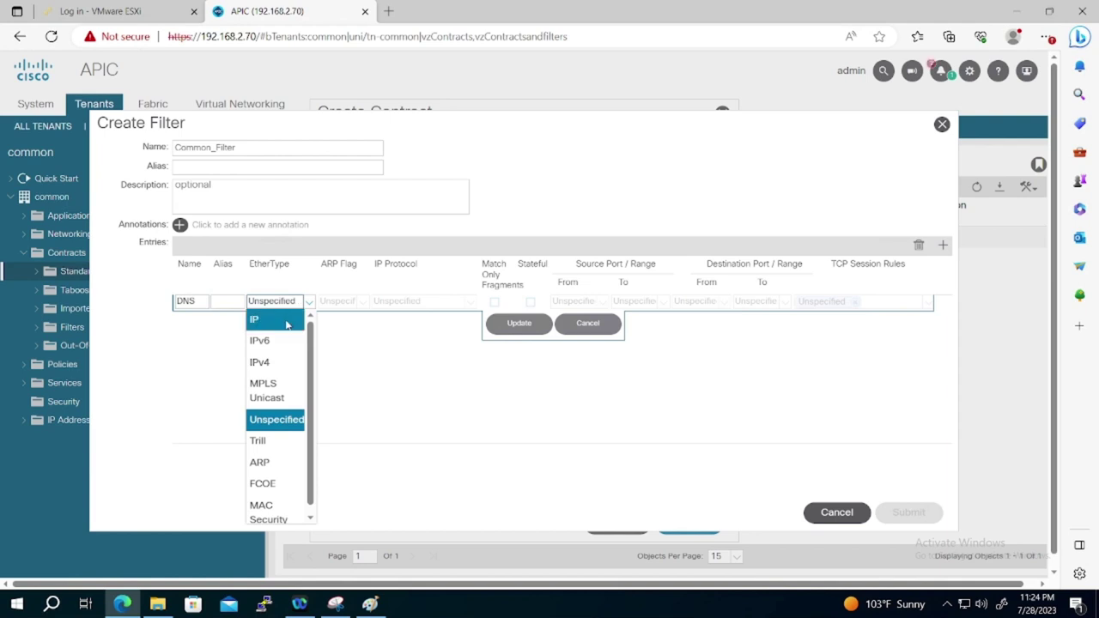
left_click(258, 320)
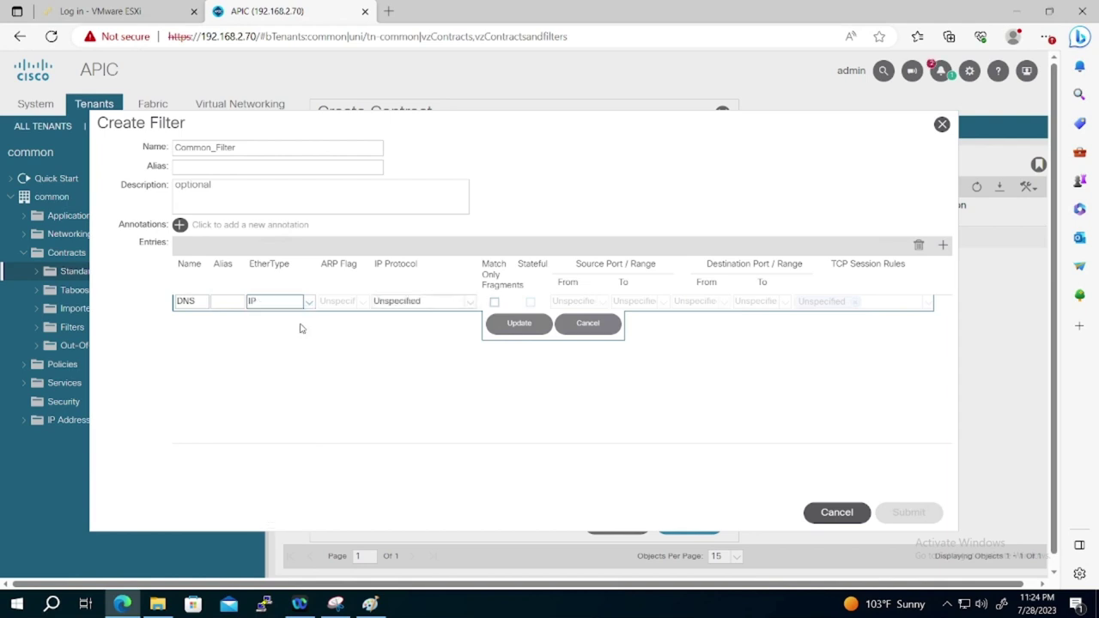
left_click(471, 304)
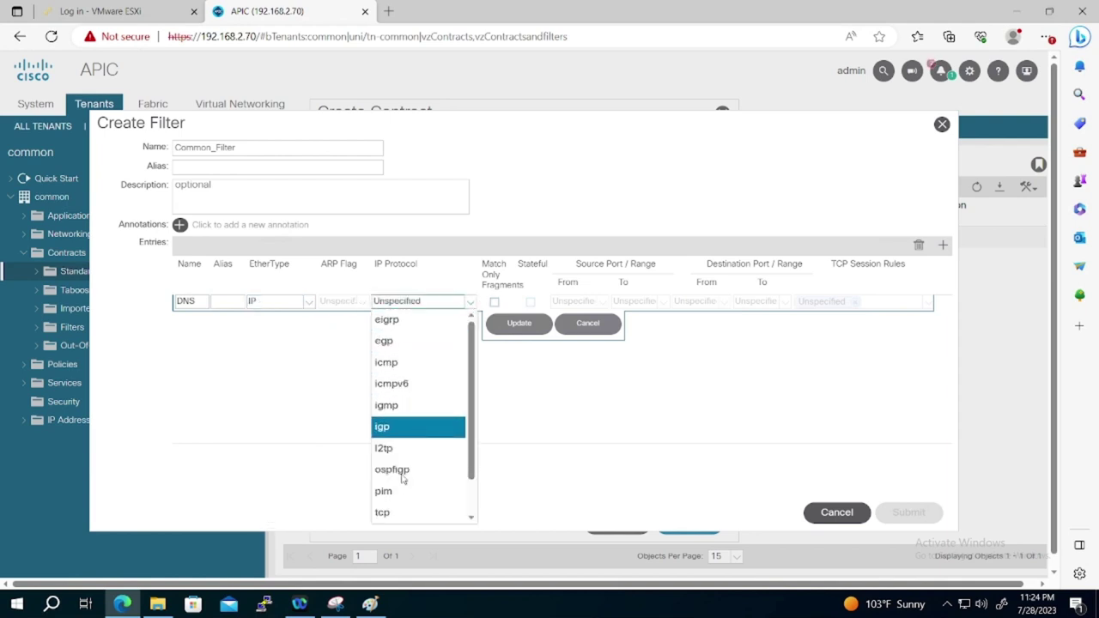
left_click(386, 513)
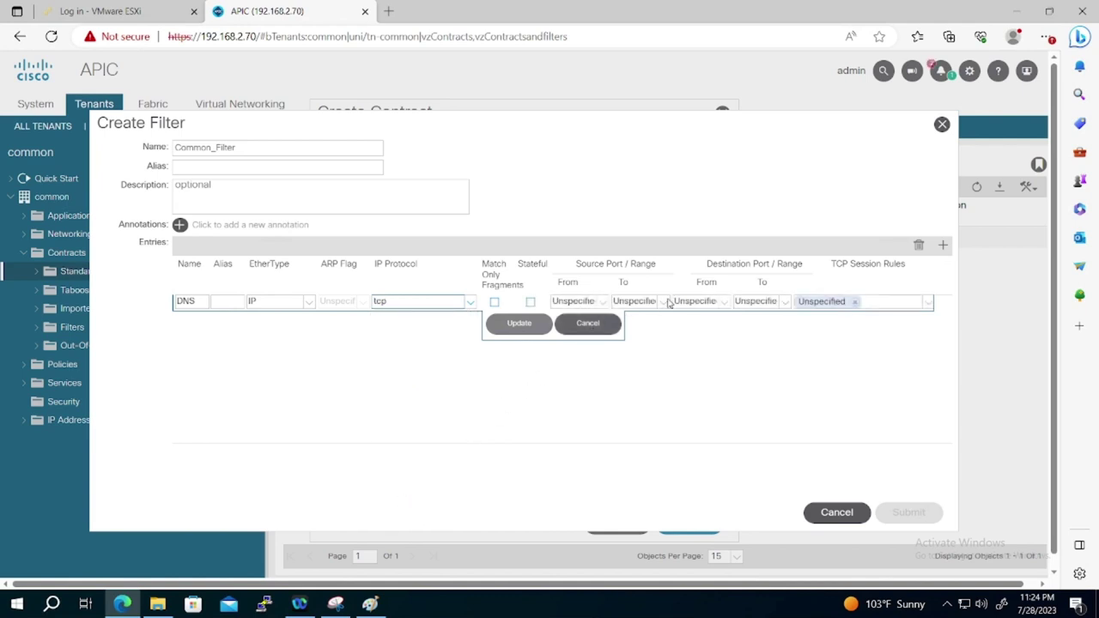
left_click(695, 306)
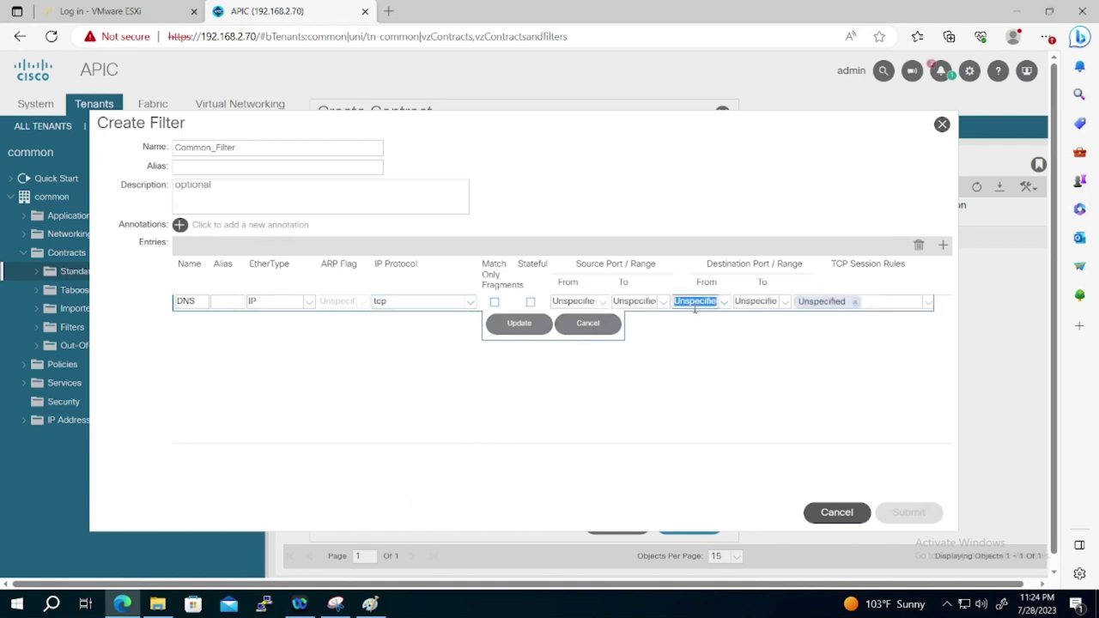
type("53")
left_click(770, 301)
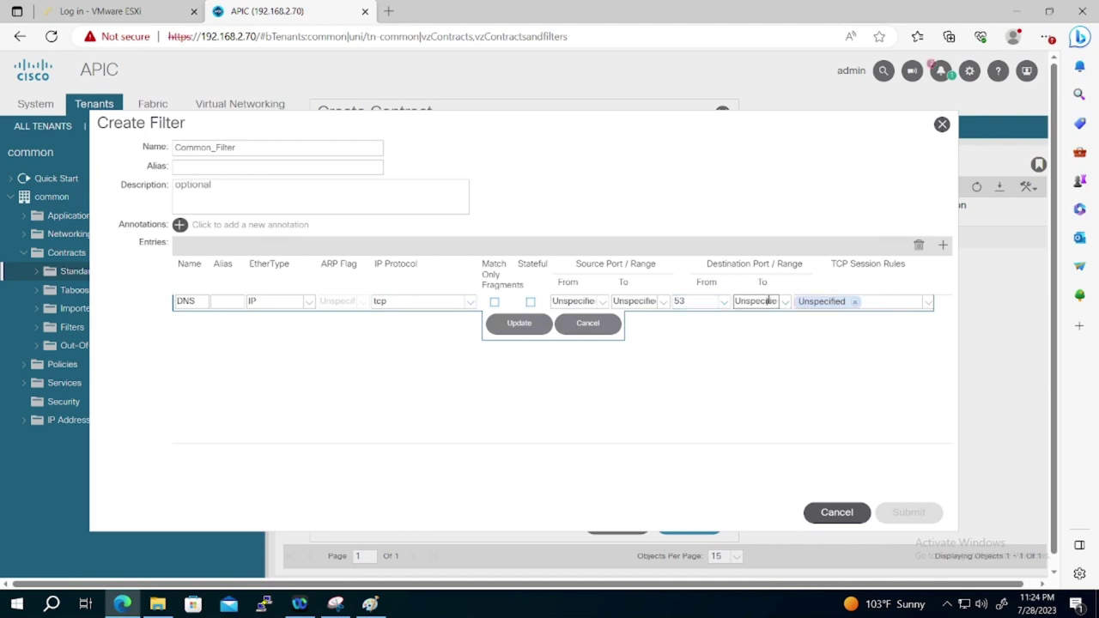
type("53")
key("Return")
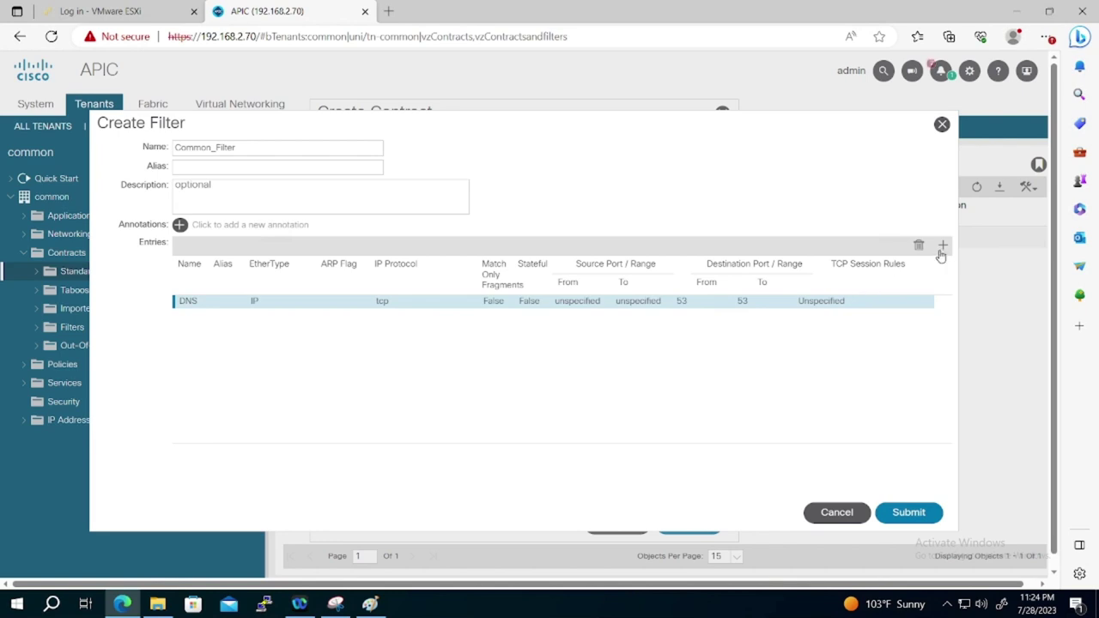
- Add an ICMP entry to Common_Filter with EtherType IP and IP protocol icmp
left_click(942, 246)
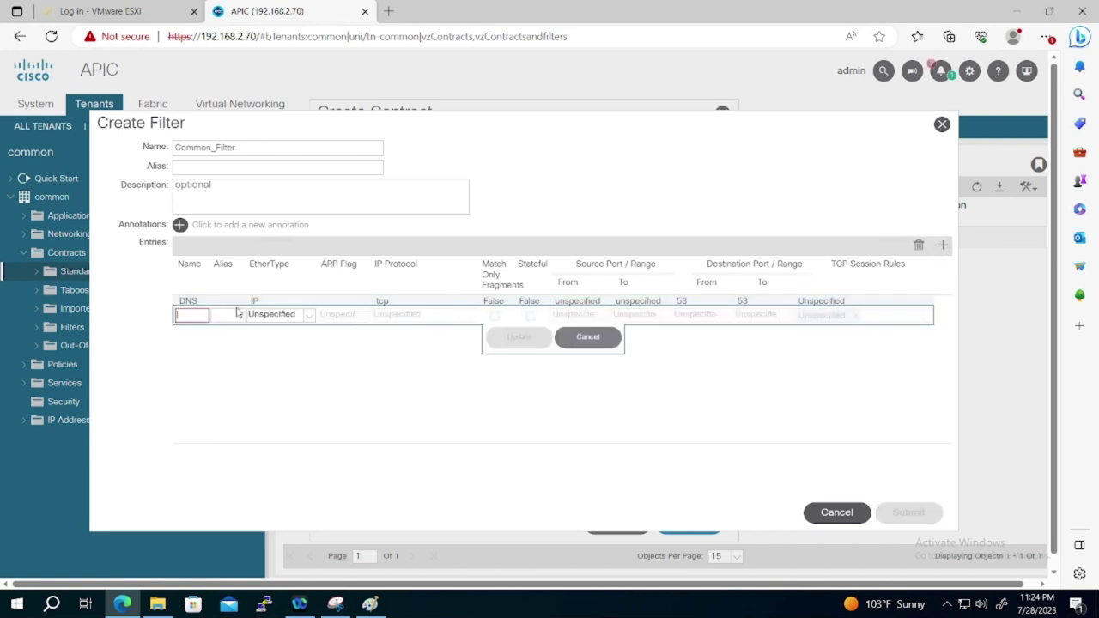
type("ICMP")
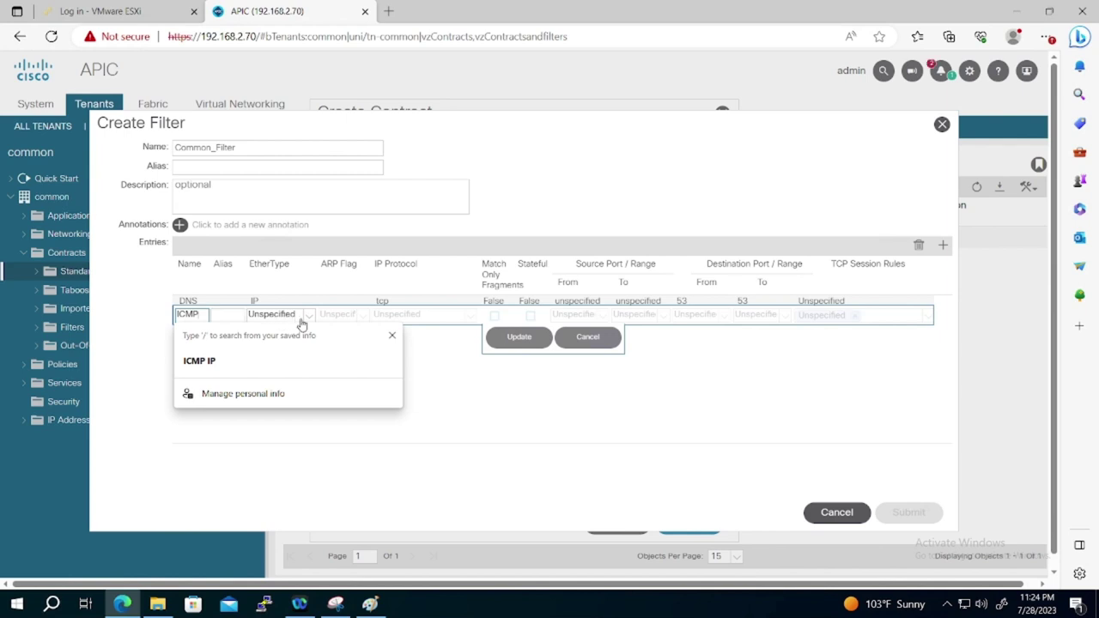
left_click(308, 316)
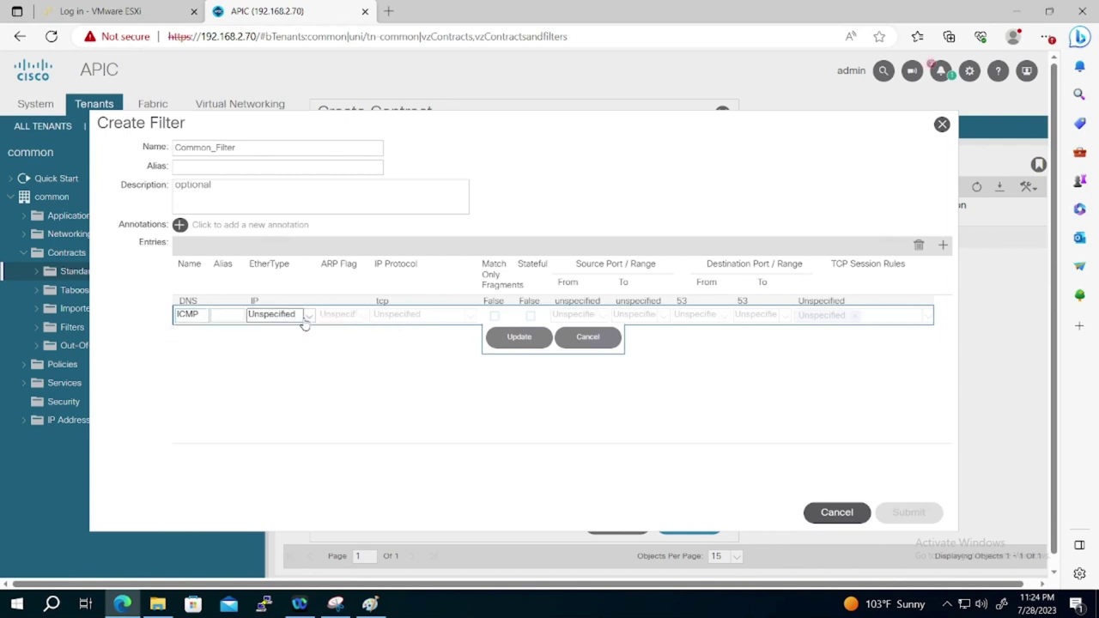
left_click(299, 334)
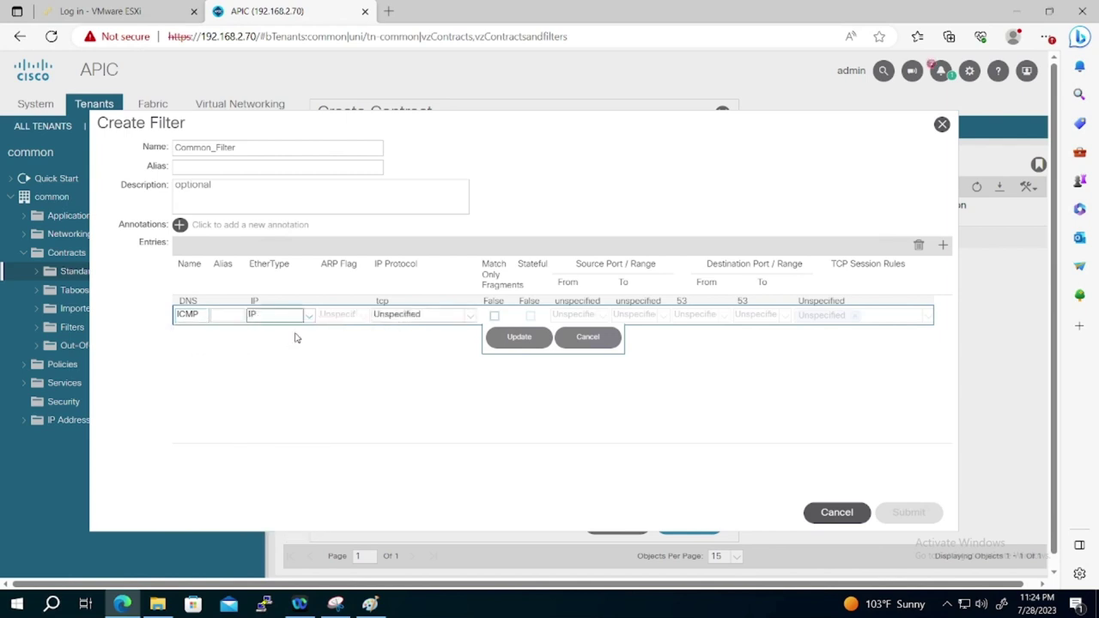
left_click(470, 316)
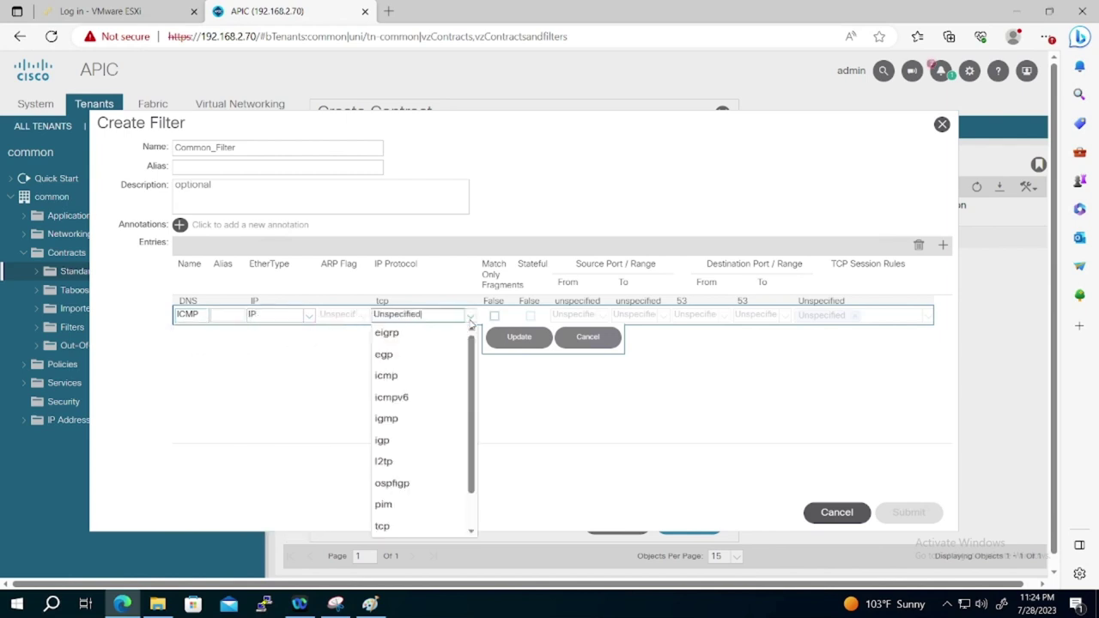
left_click(431, 369)
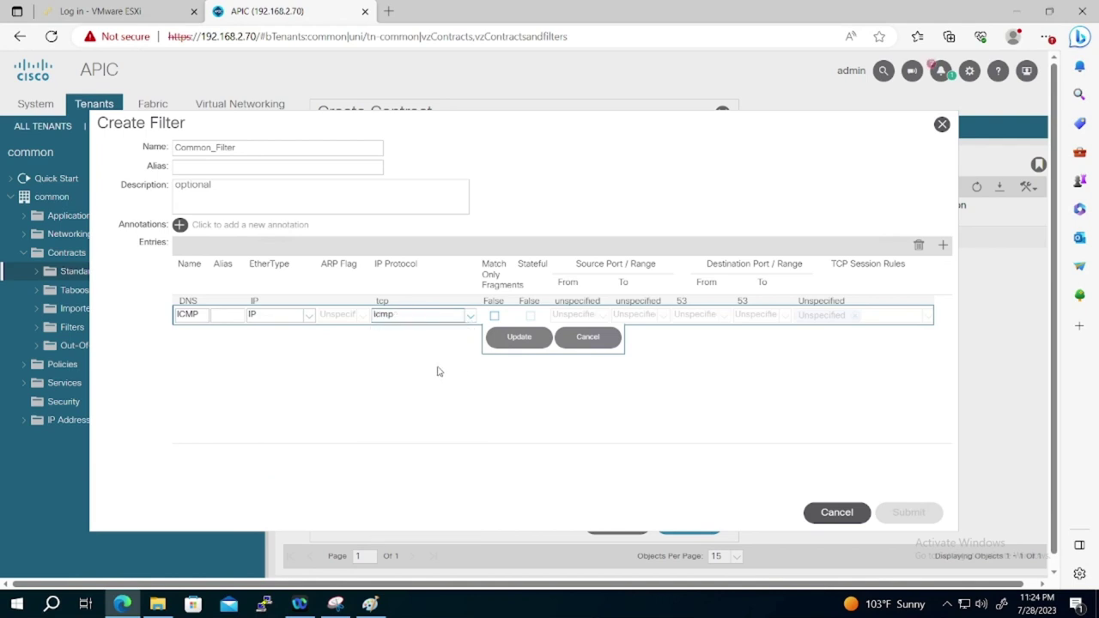
left_click(508, 341)
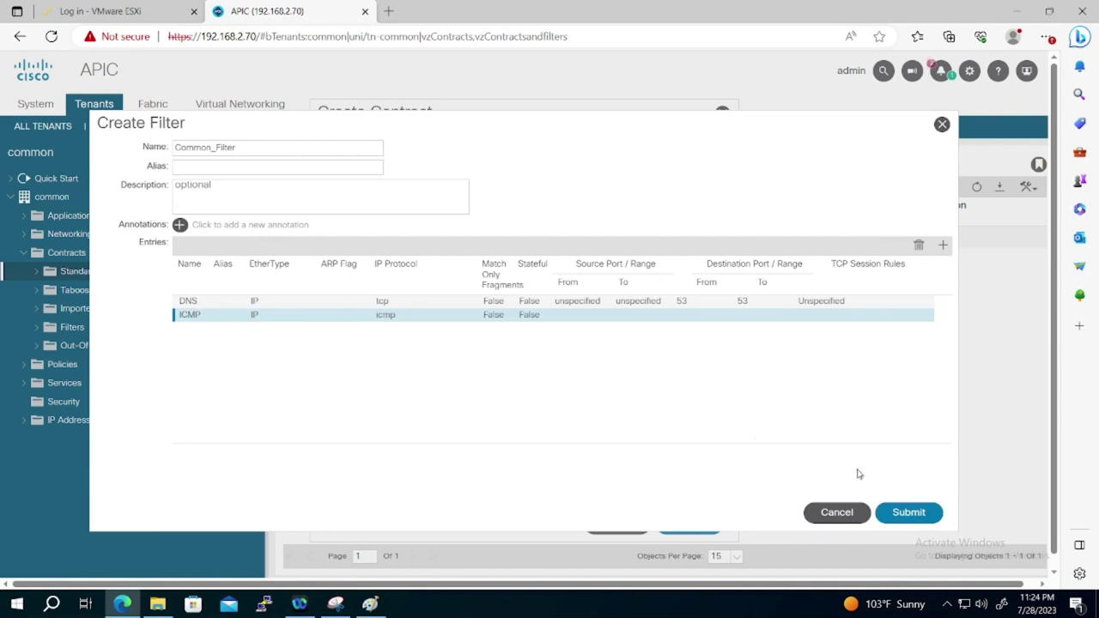
- Submit Common_Filter, apply it to the subject with the Permit action, and submit the completed contract
left_click(910, 512)
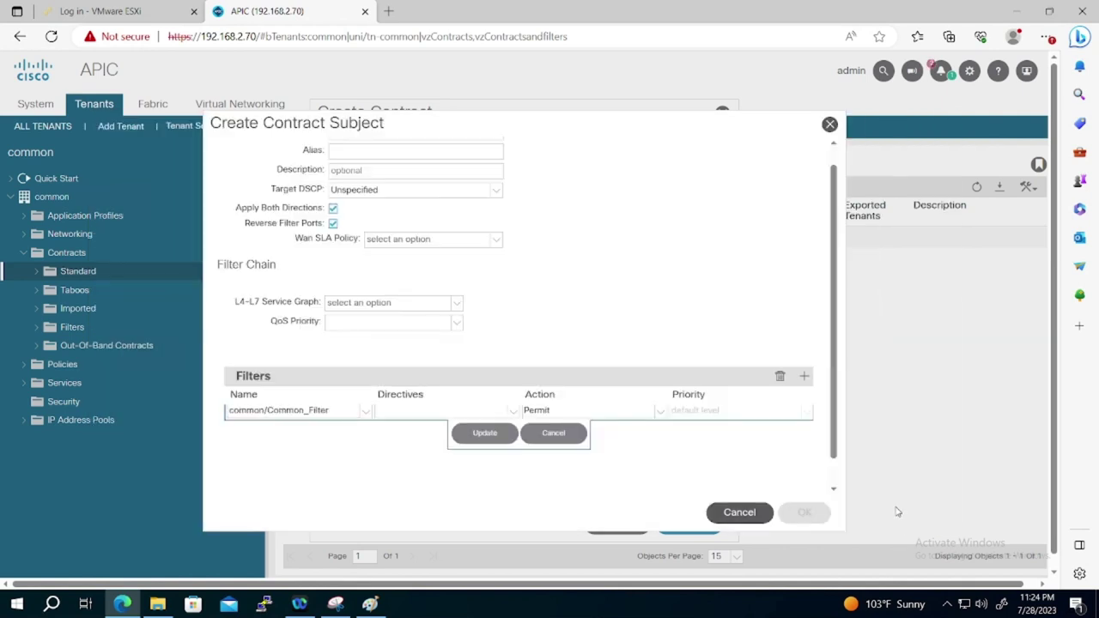
left_click(485, 434)
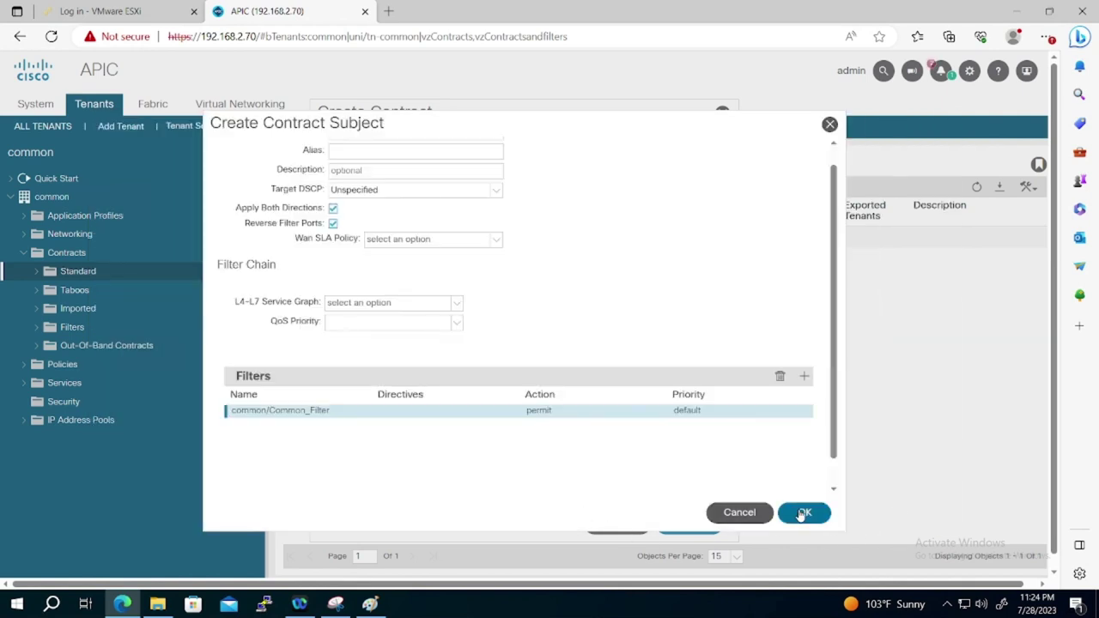
left_click(805, 512)
left_click(687, 524)
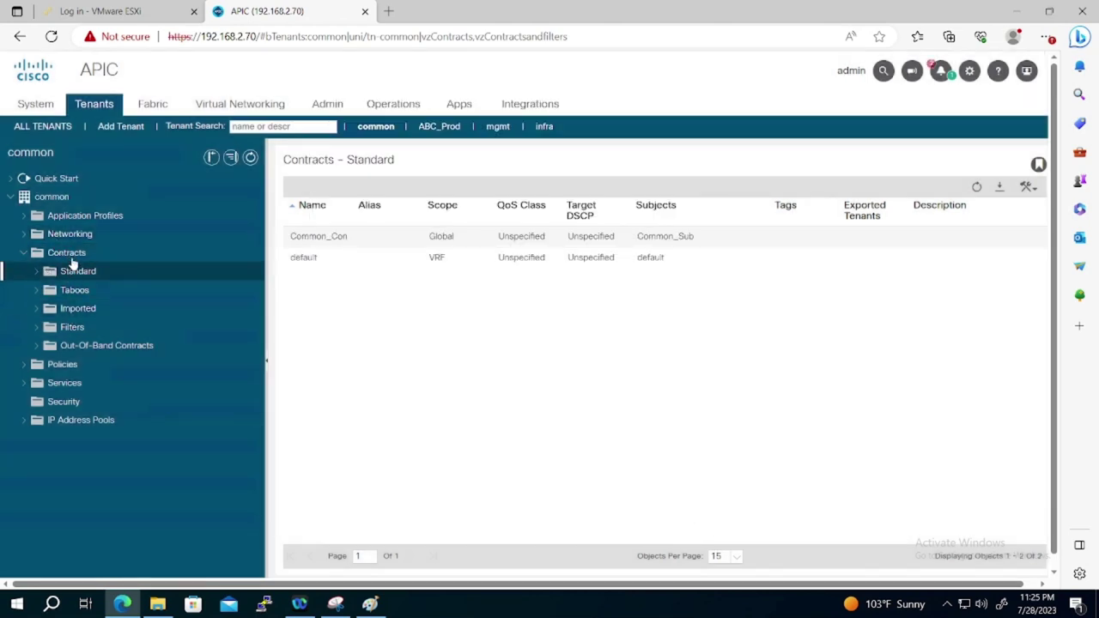
- Open the contract list of external EPG EPG_L3out under the ISP-Common L3Out in the common tenant
left_click(25, 253)
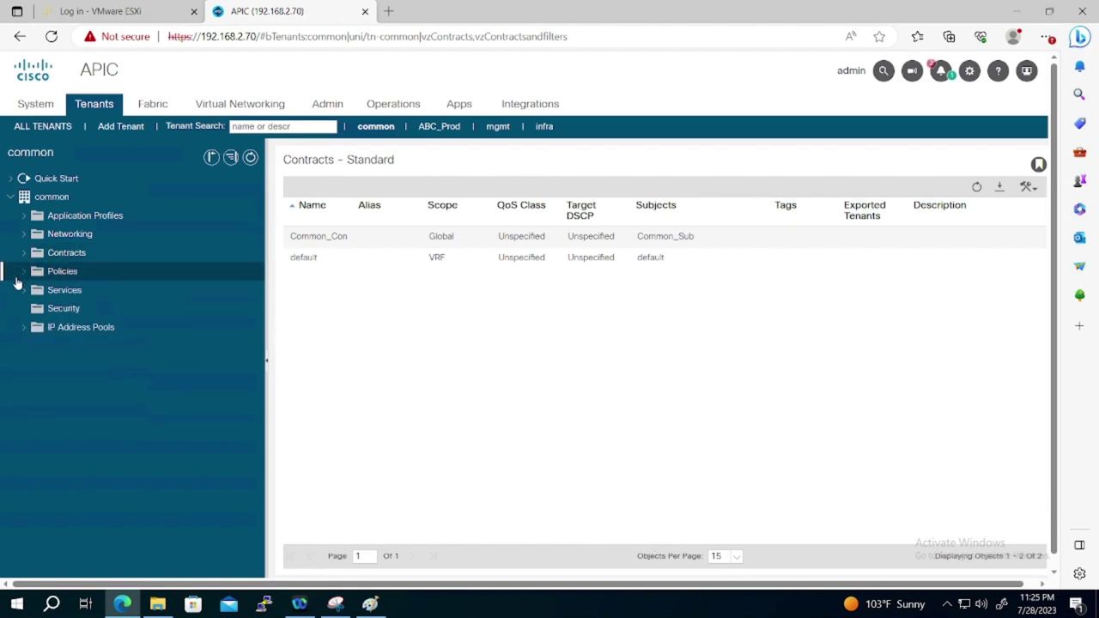
left_click(24, 234)
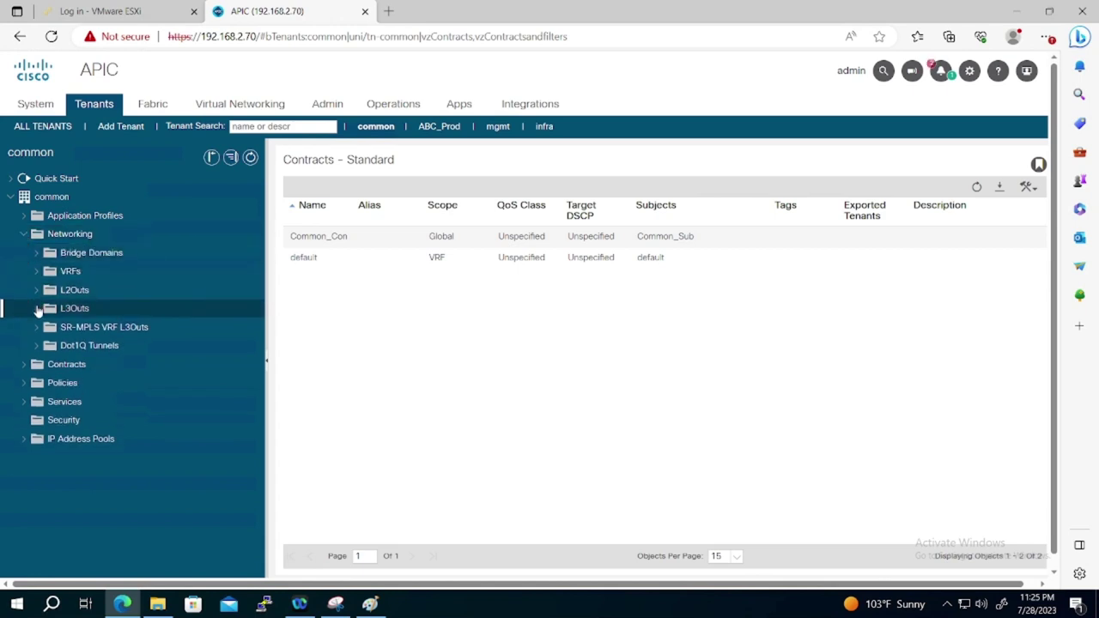
left_click(37, 308)
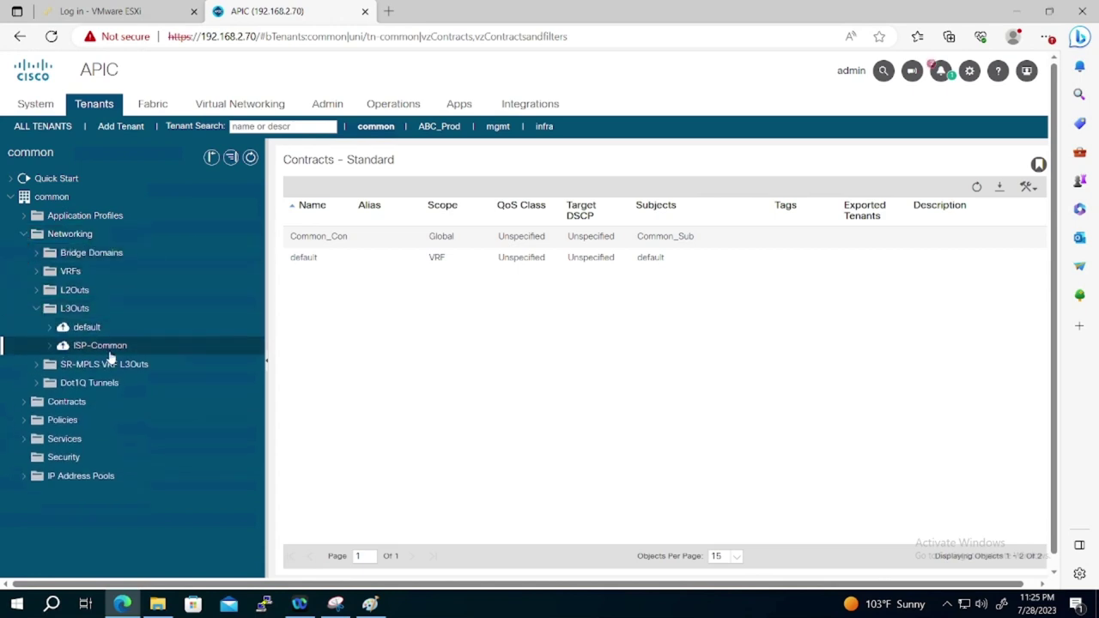
left_click(50, 345)
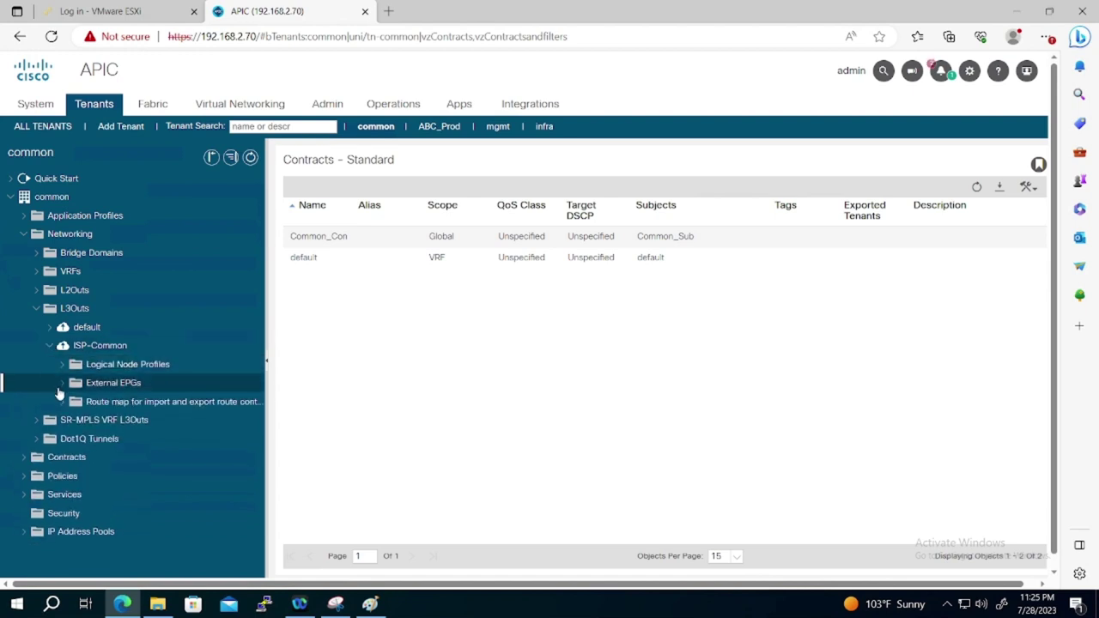
left_click(62, 385)
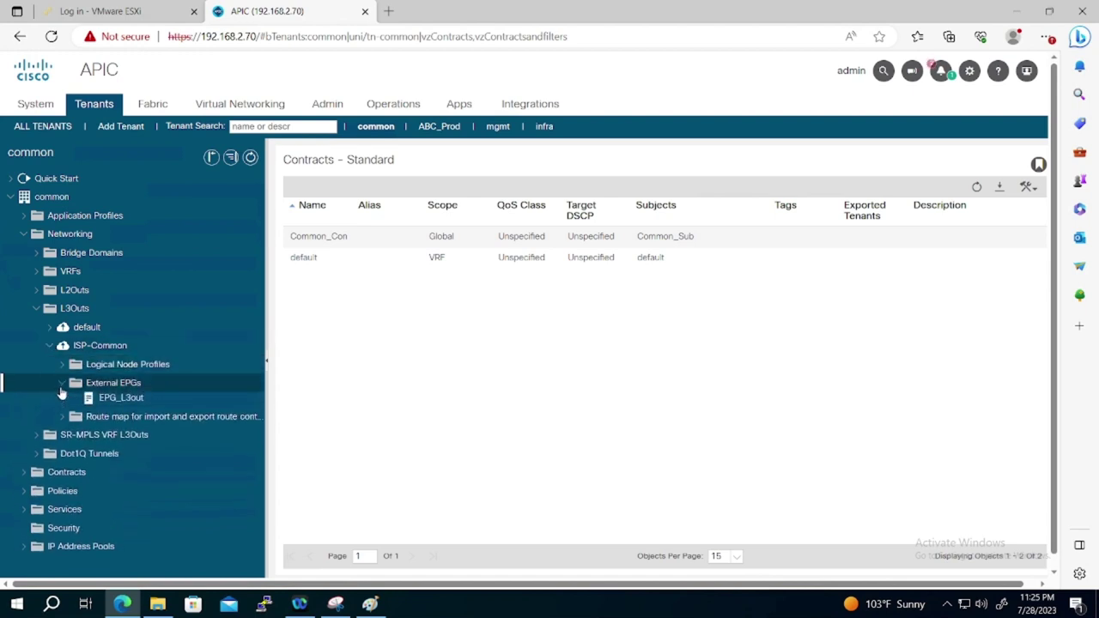
left_click(100, 410)
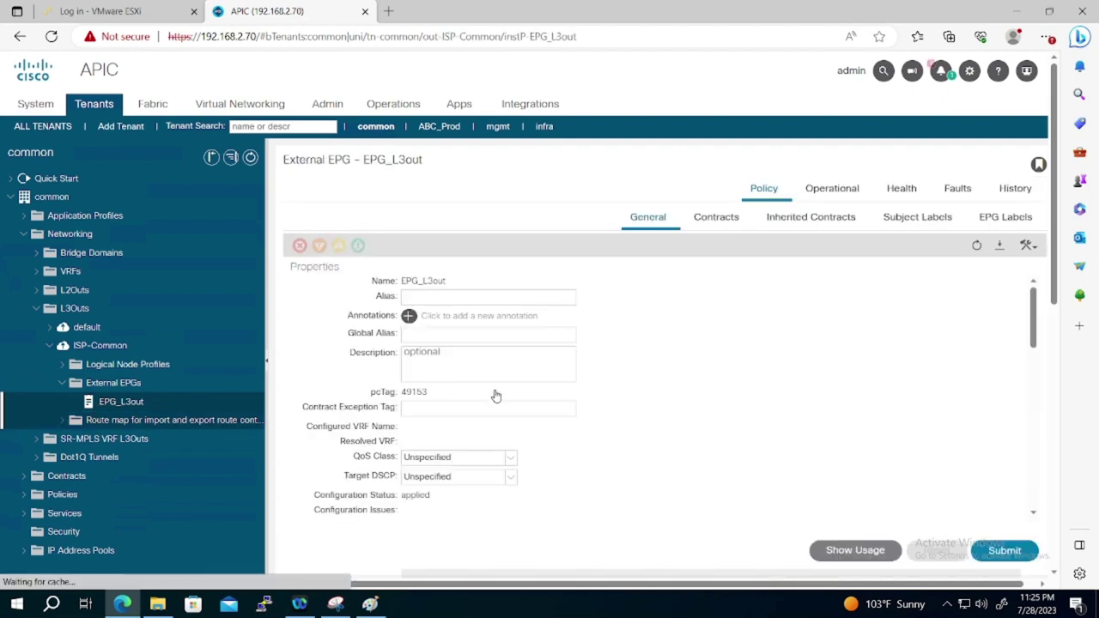
left_click(737, 220)
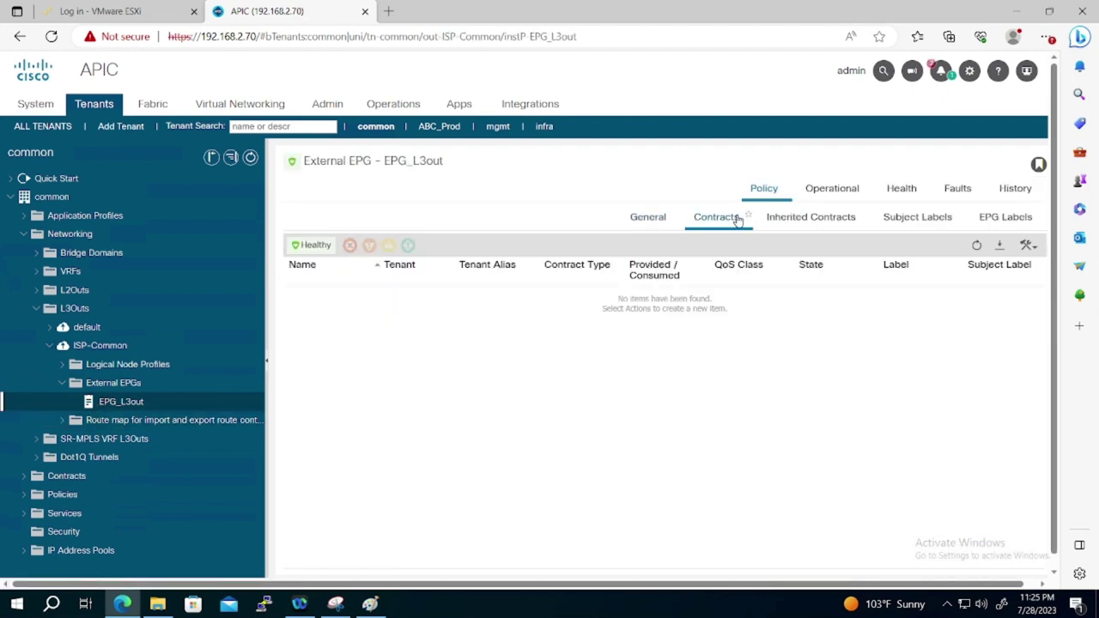
- Add Common_Con as a provided contract on EPG_L3out and submit it
left_click(1029, 246)
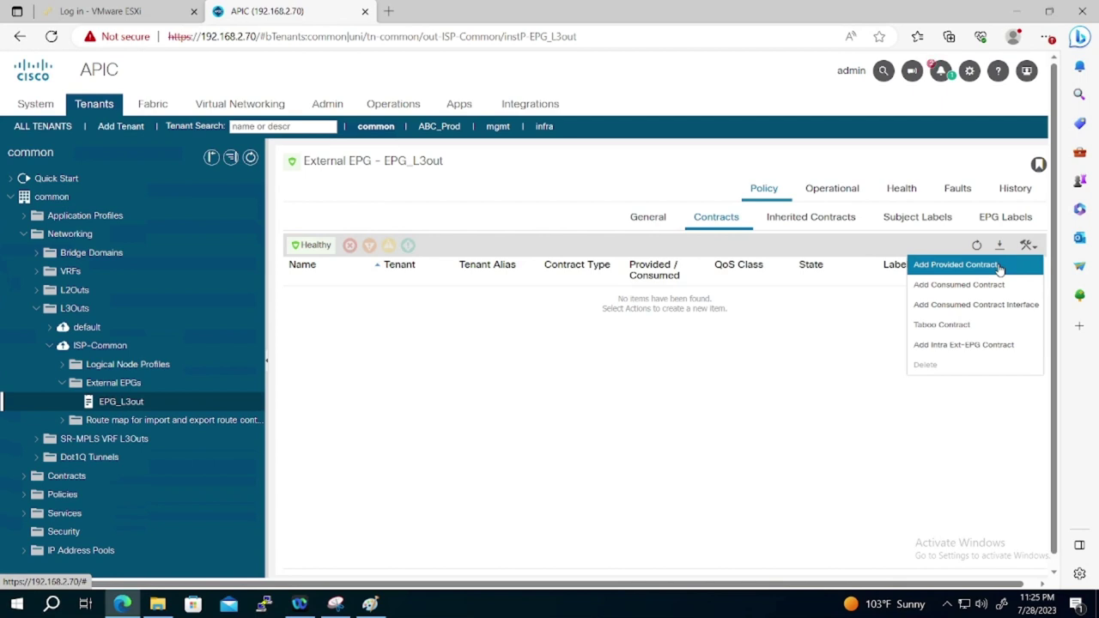
left_click(999, 269)
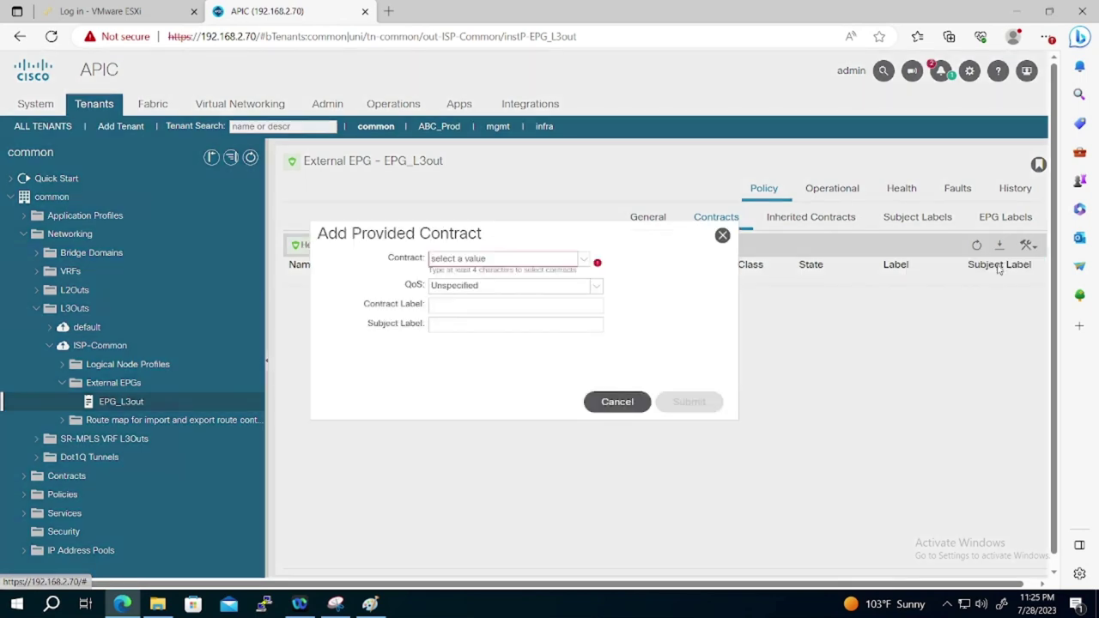
left_click(581, 263)
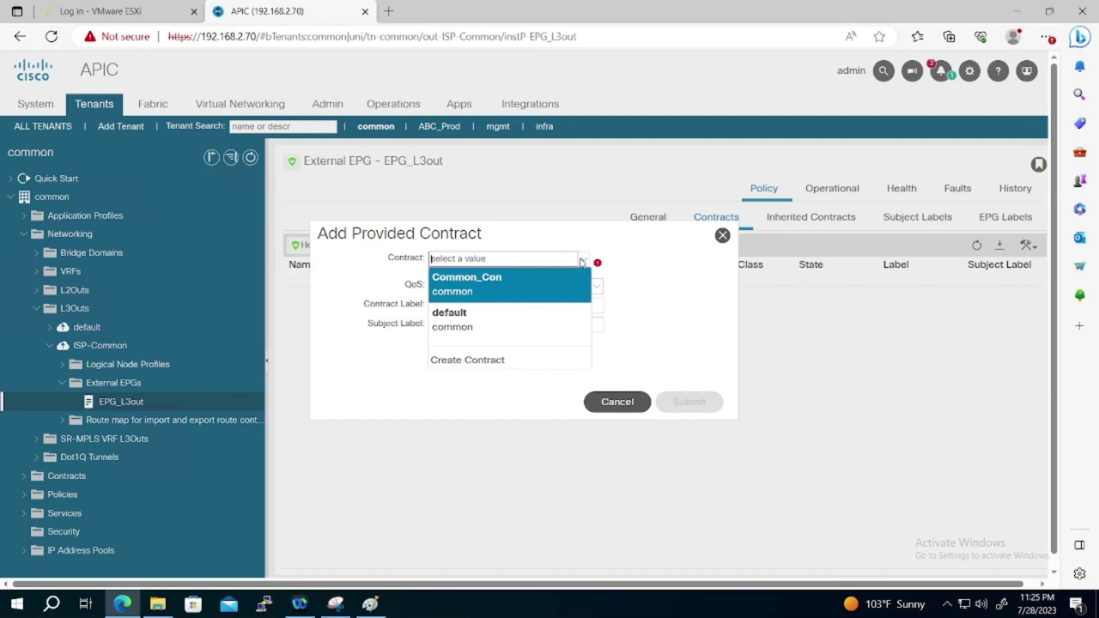
left_click(503, 290)
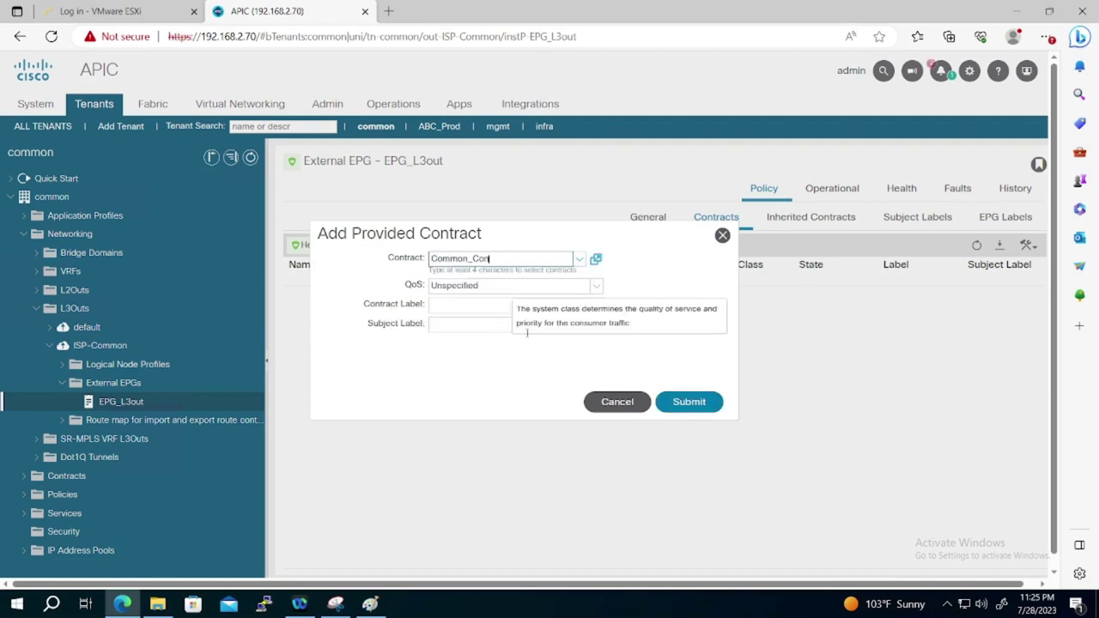
left_click(689, 402)
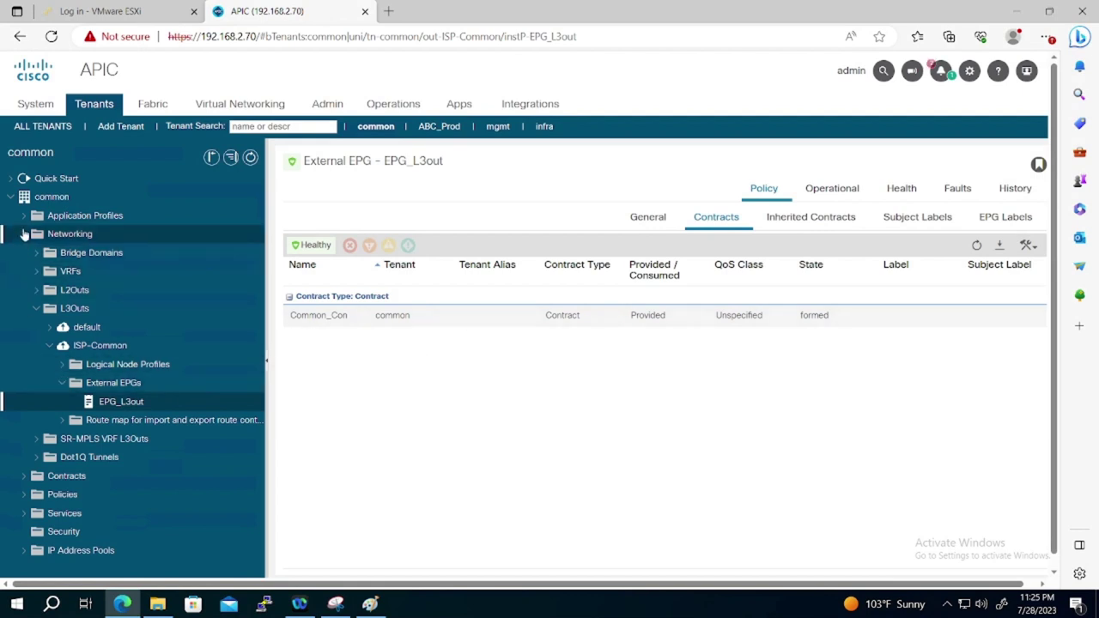
- Open the contract list of Shared-EPG under the common tenant's default application profile
left_click(25, 233)
left_click(24, 215)
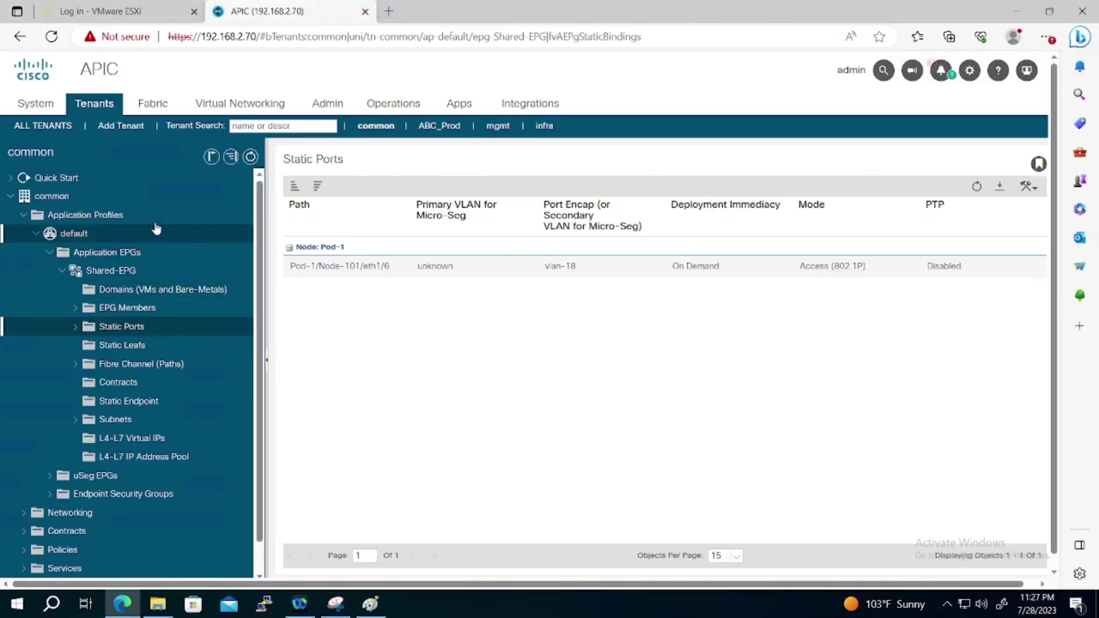
left_click(49, 253)
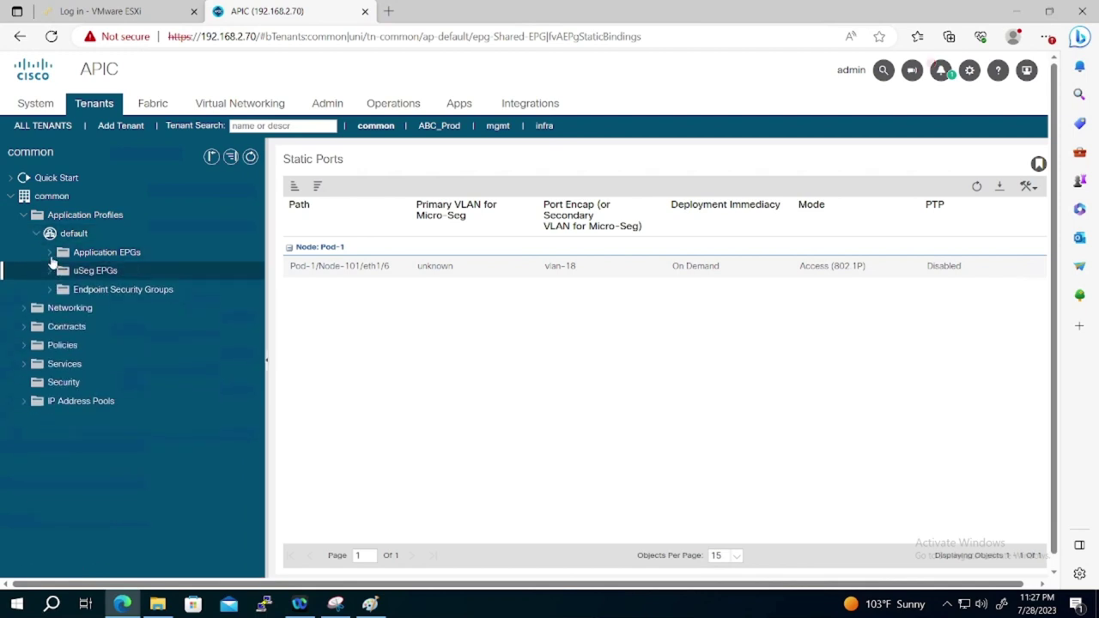
left_click(50, 252)
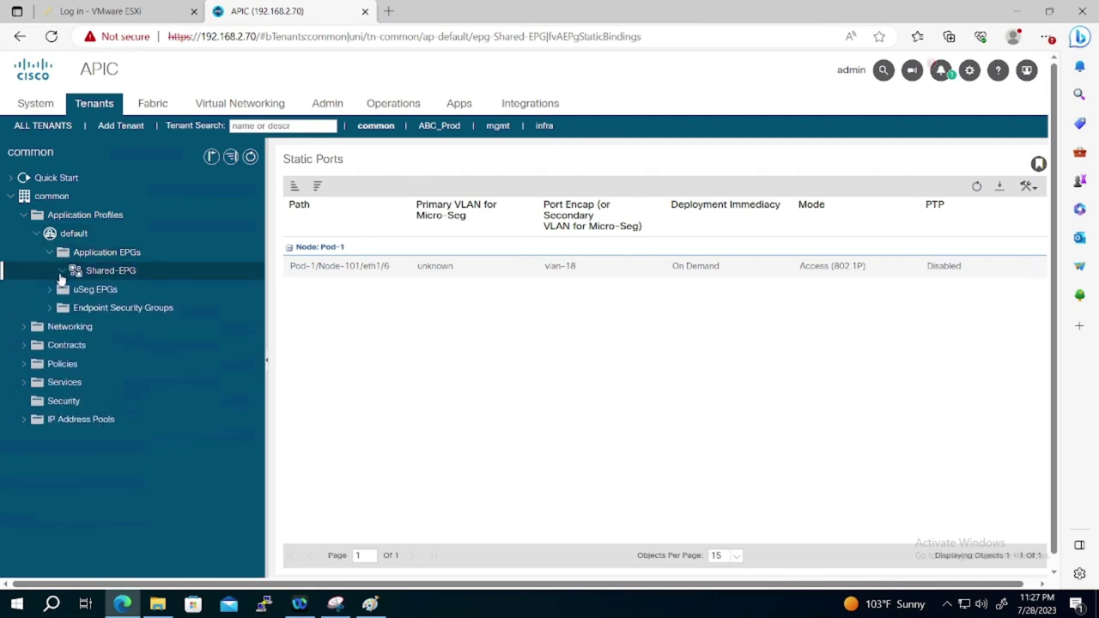
left_click(61, 272)
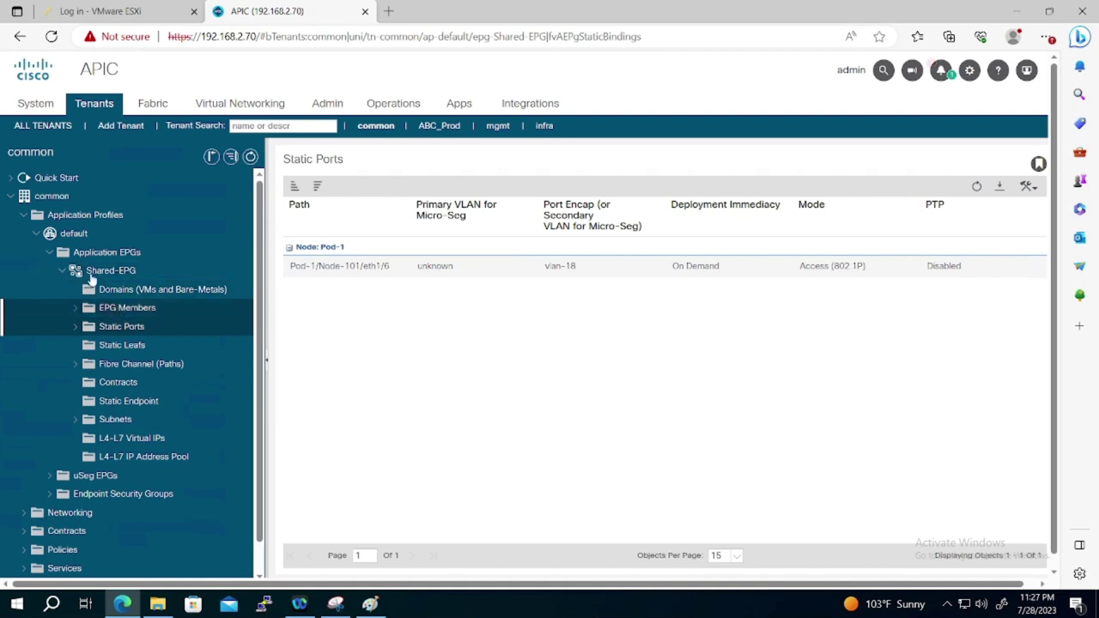
left_click(119, 382)
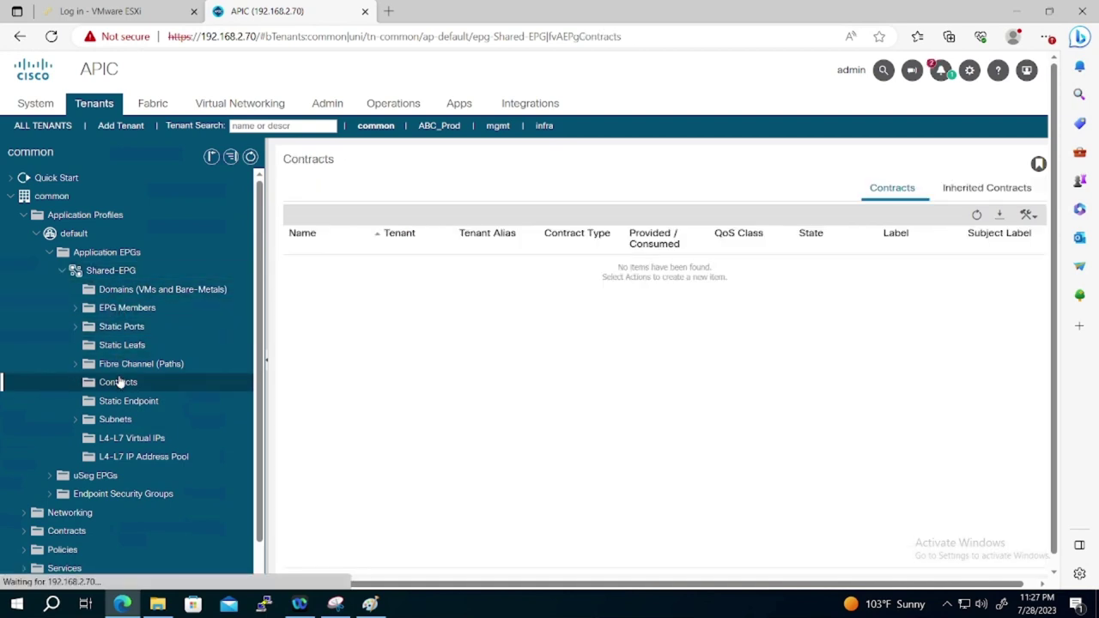
- Add Common_Con as a provided contract on Shared-EPG and submit it
left_click(1028, 215)
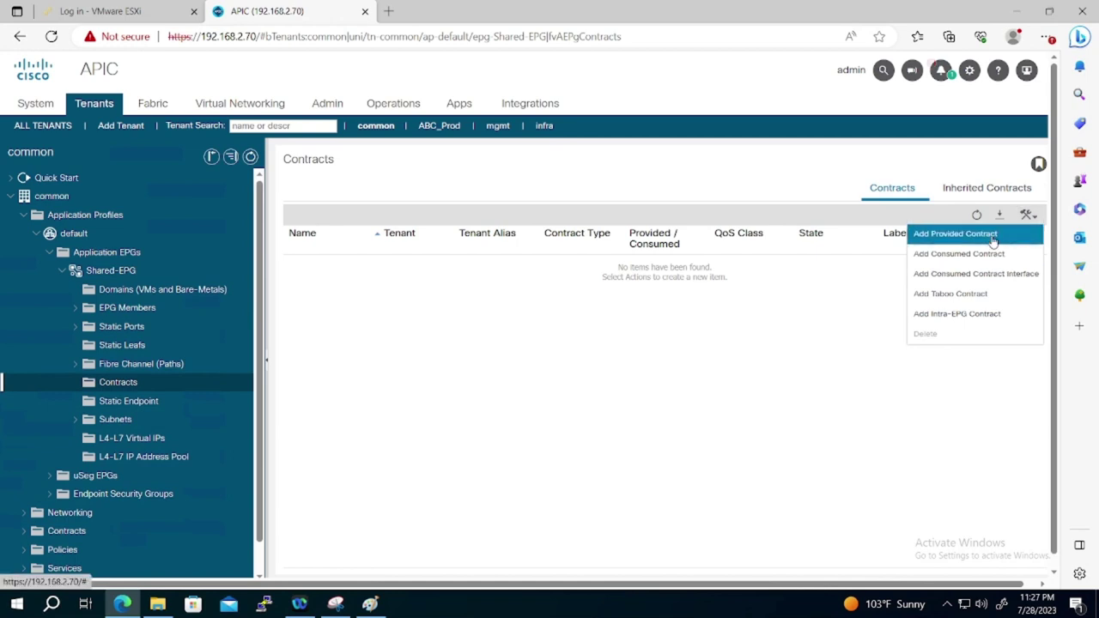
left_click(994, 235)
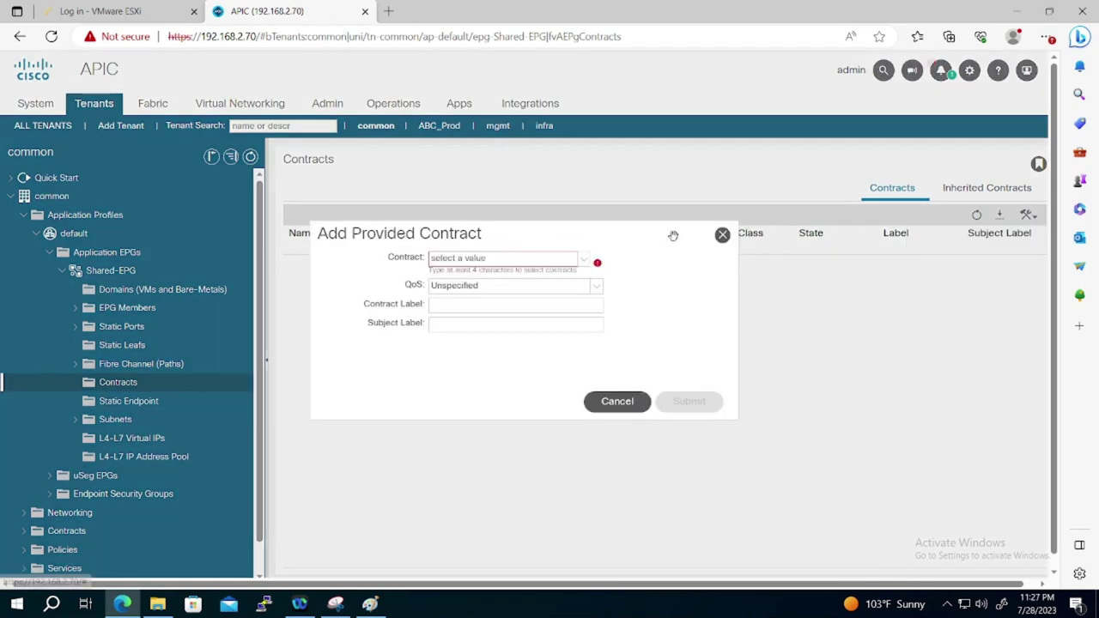
left_click(584, 259)
left_click(517, 285)
left_click(697, 401)
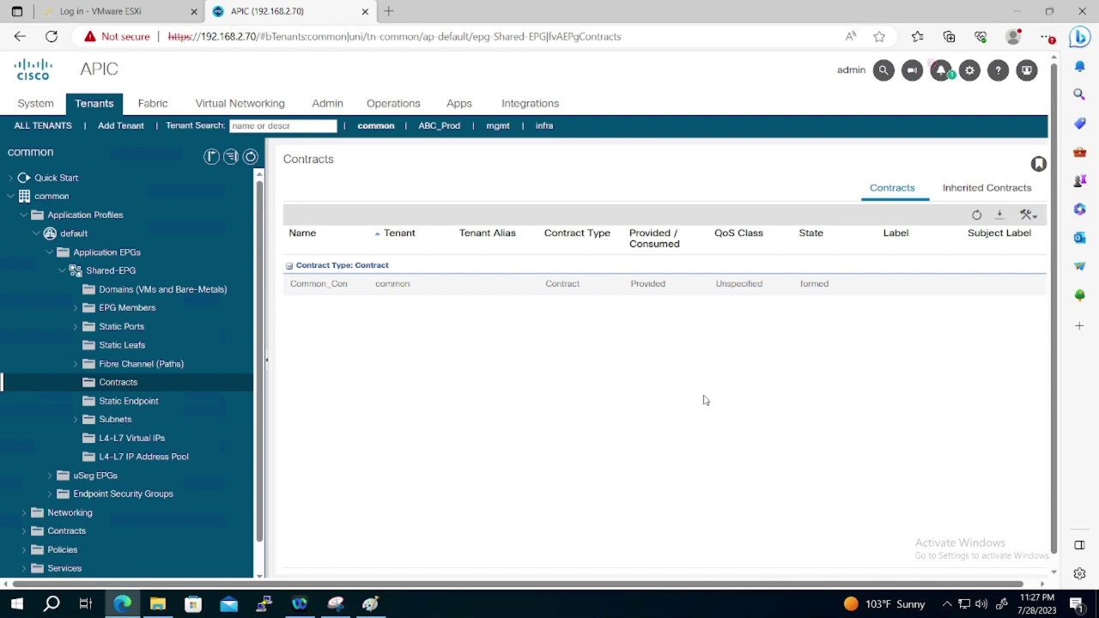
- Switch to tenant ABC_Prod and open the contract list of IT_EPG under ABC_Application_Profile
left_click(68, 126)
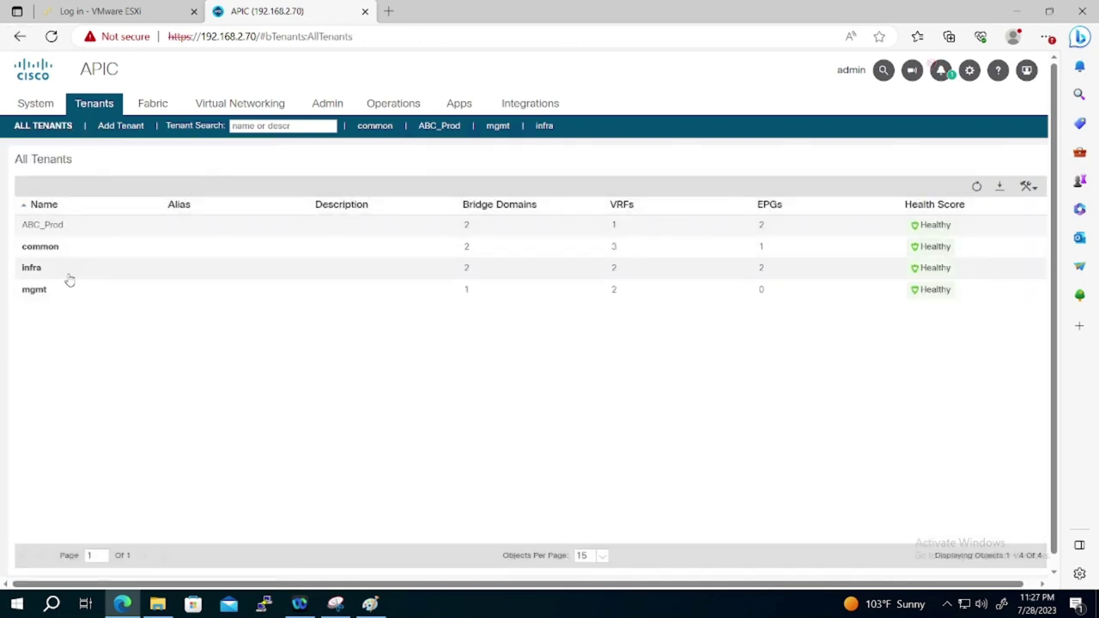
double_click(51, 226)
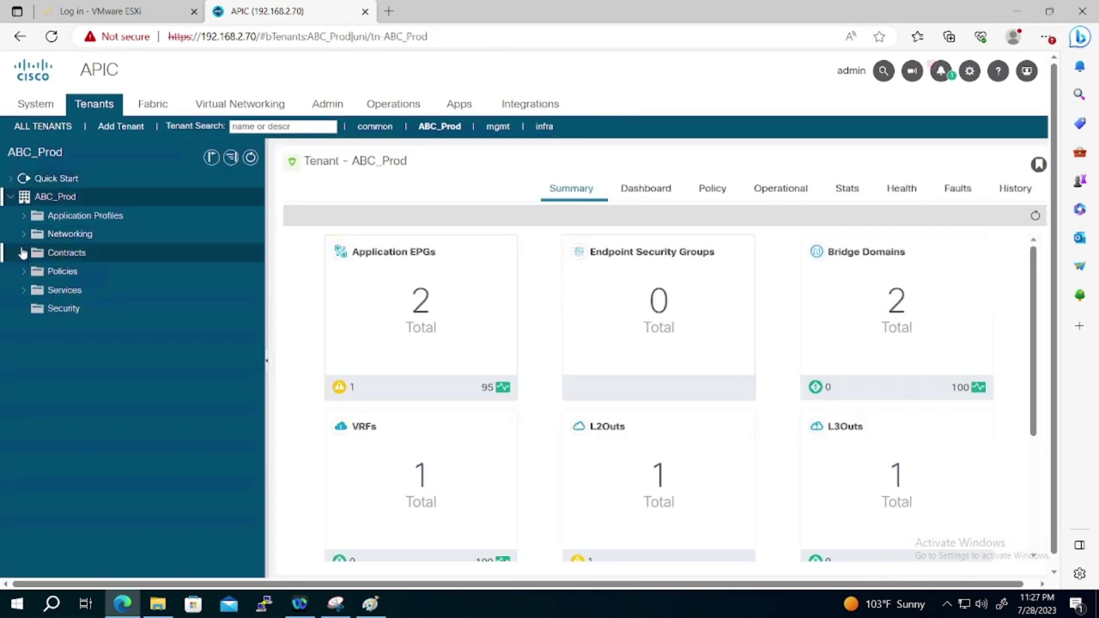
left_click(21, 221)
left_click(36, 239)
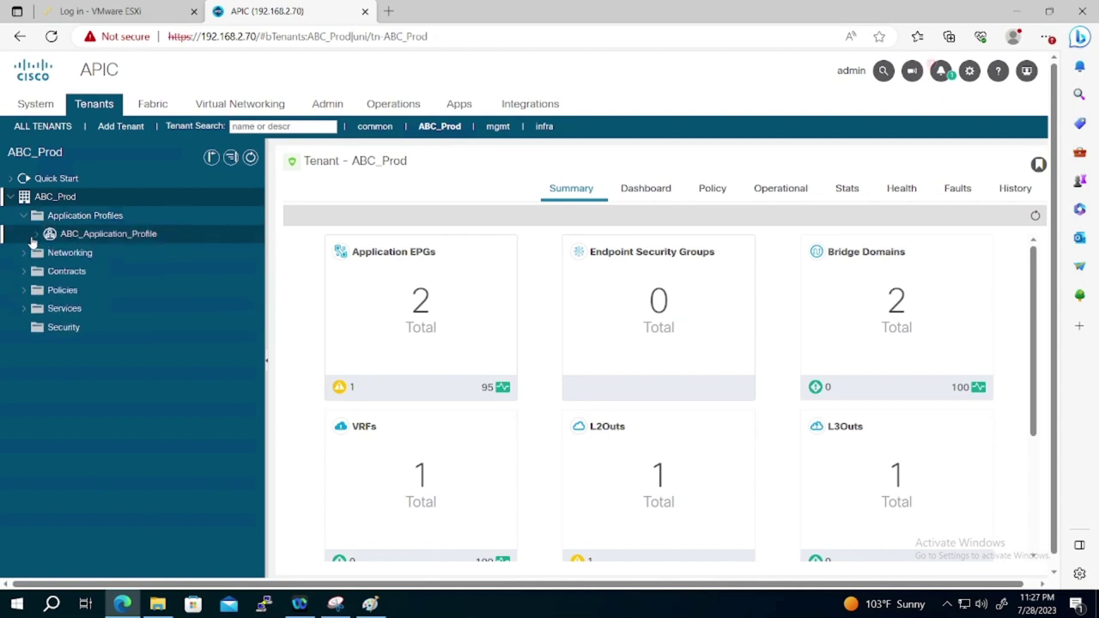
left_click(50, 253)
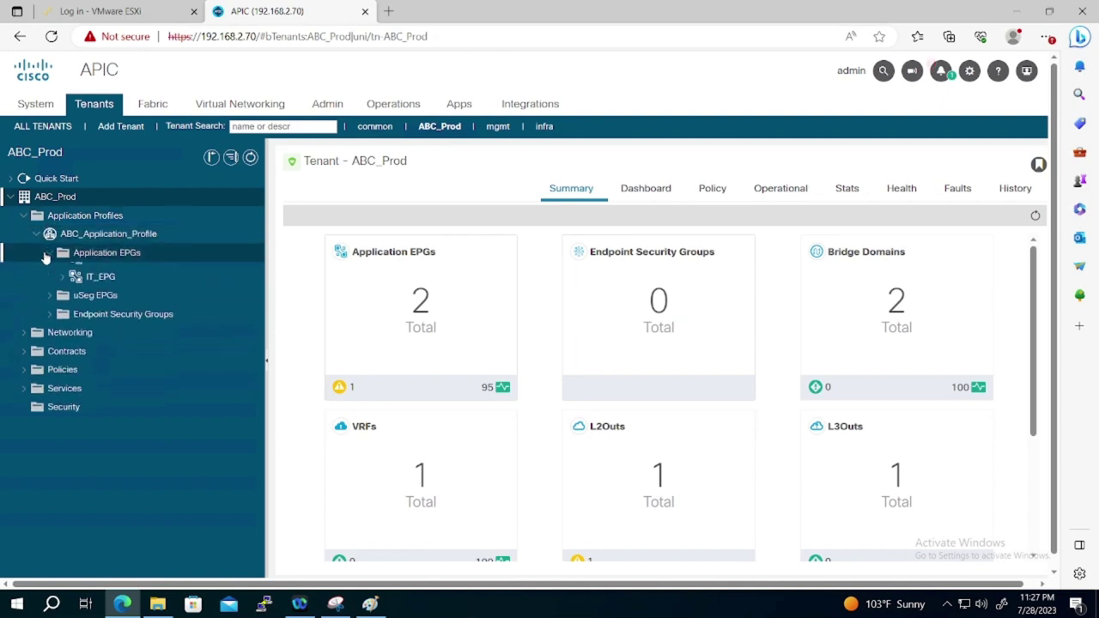
left_click(57, 275)
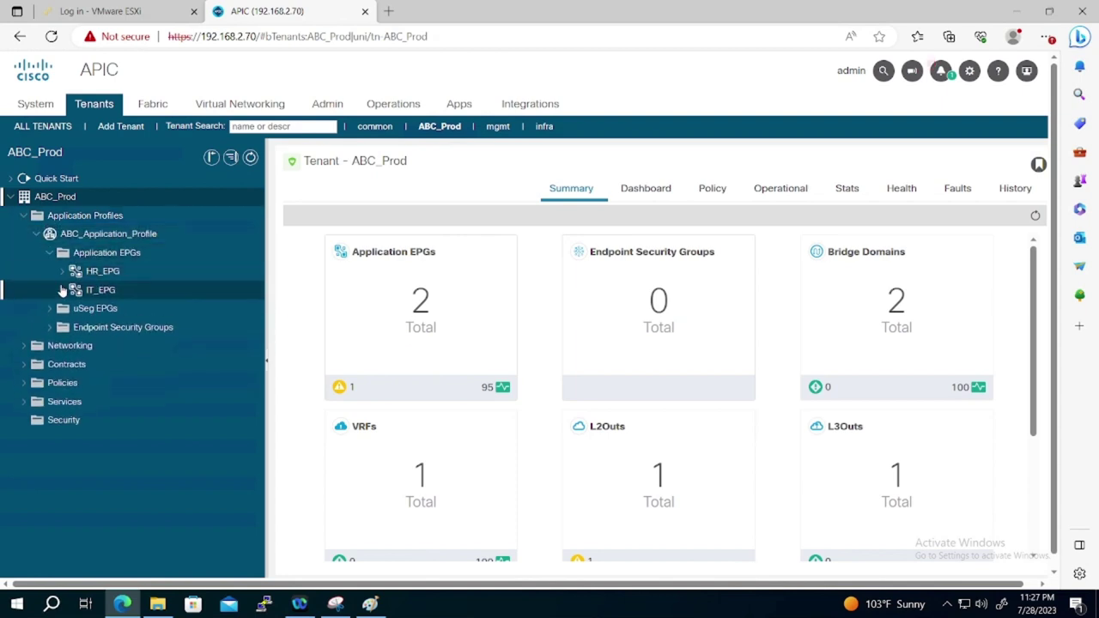
left_click(62, 290)
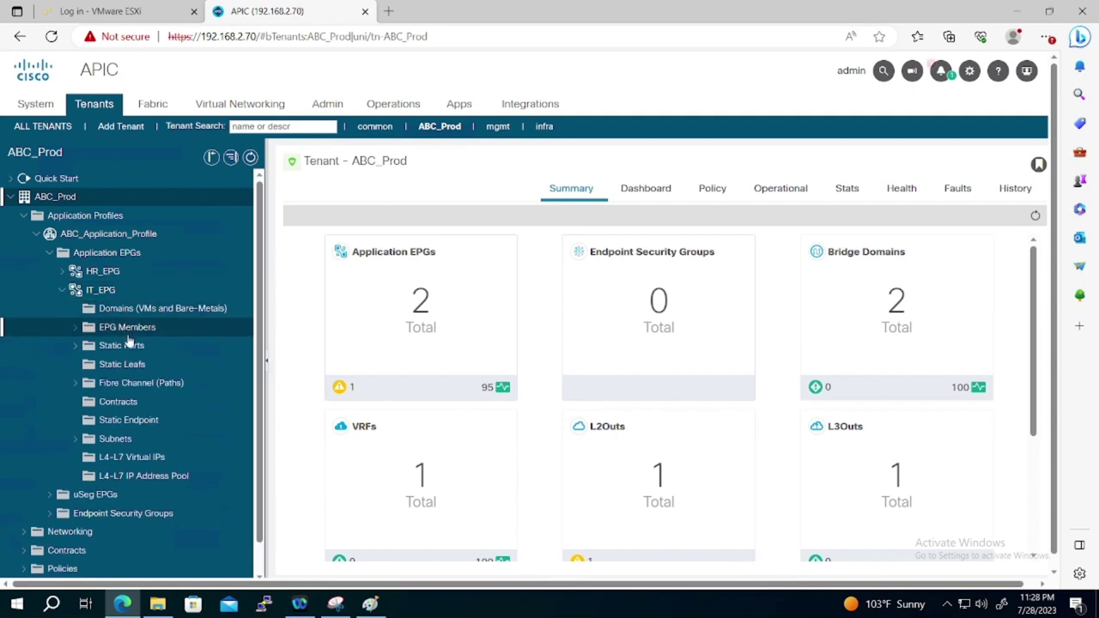
left_click(120, 402)
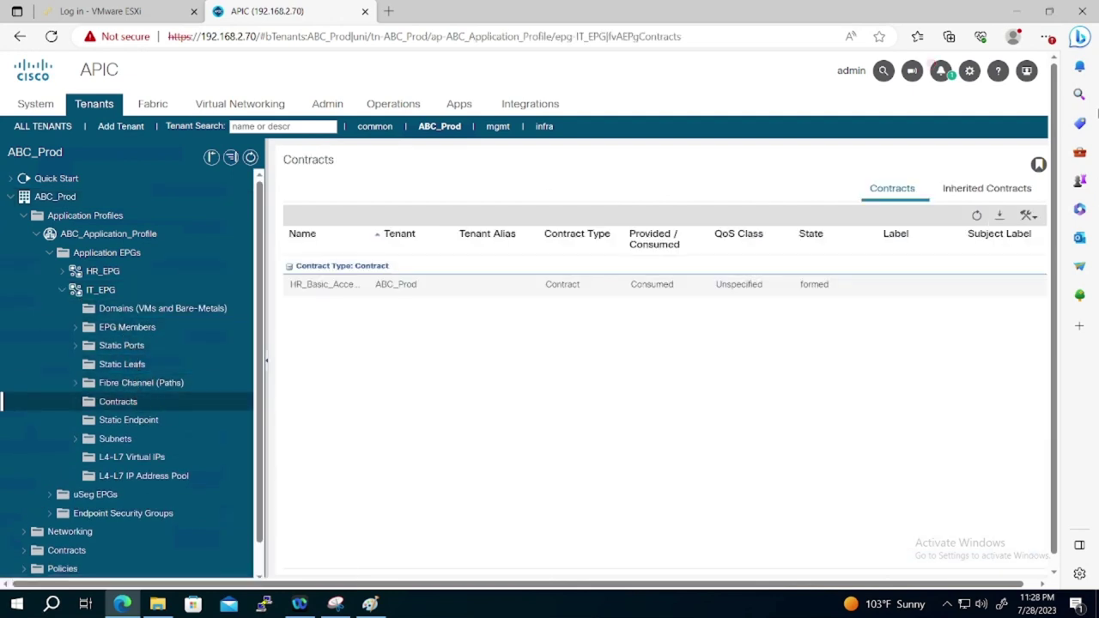
- Add Common_Con from the common tenant as a consumed contract on IT_EPG and submit it
left_click(1028, 215)
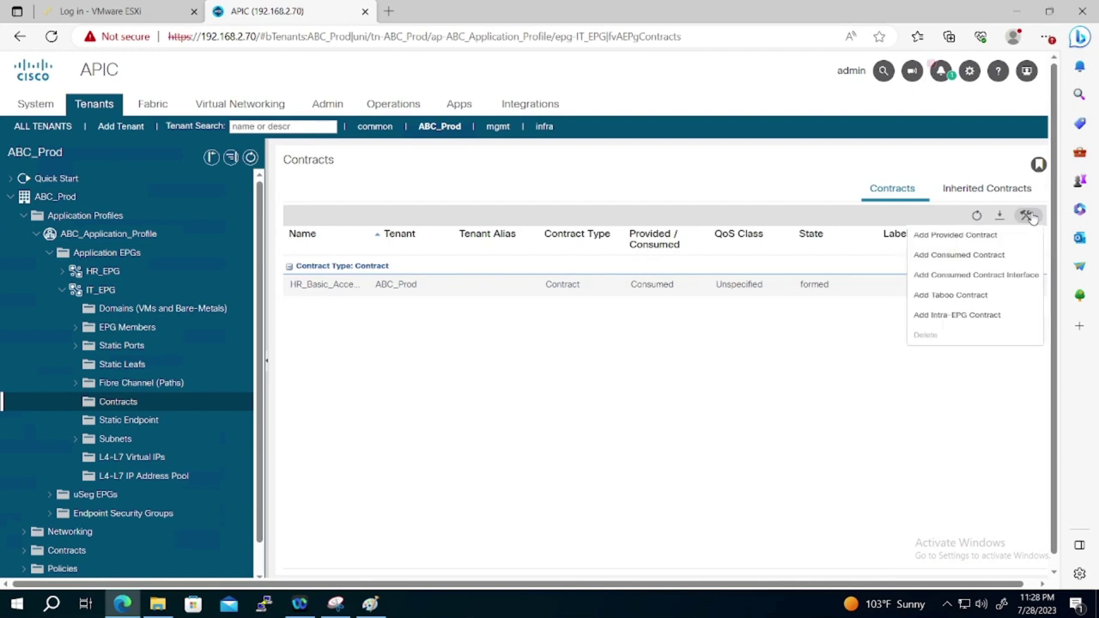
left_click(960, 256)
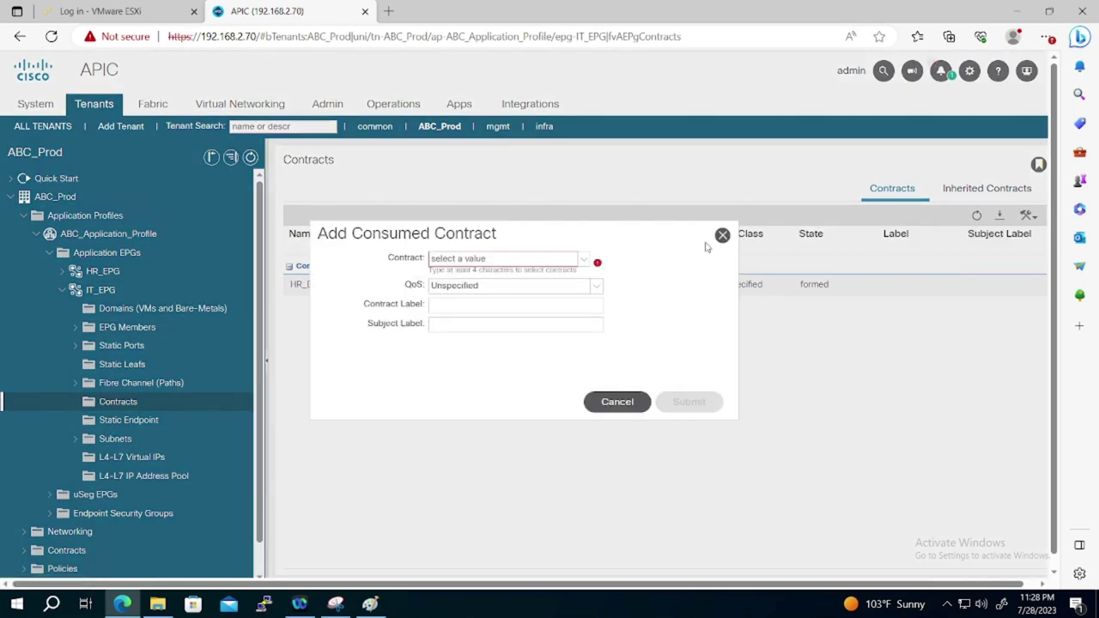
left_click(585, 260)
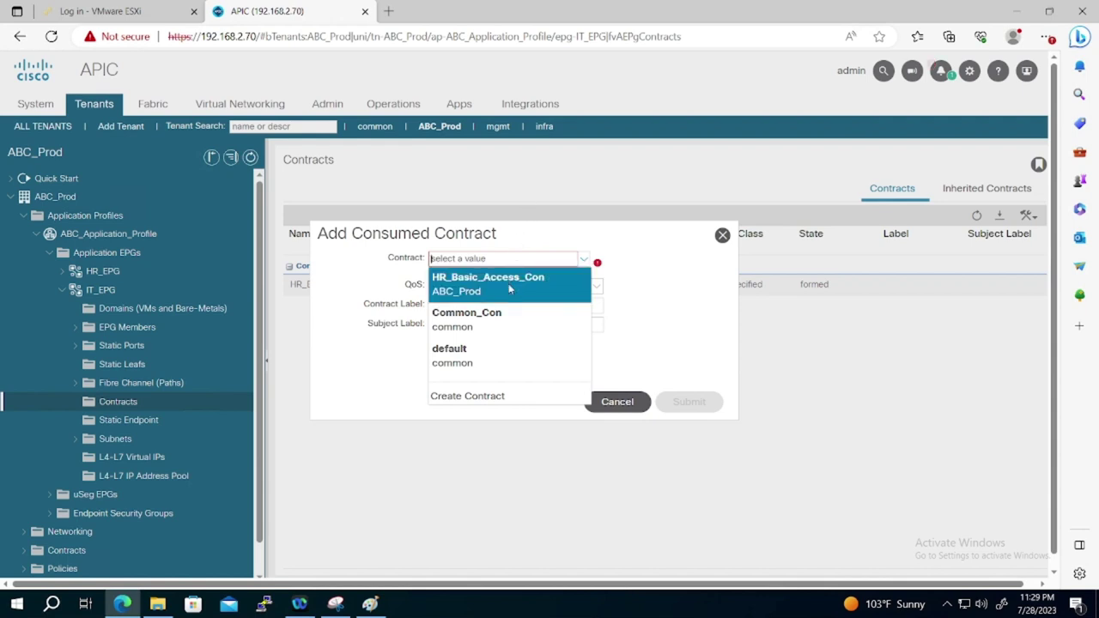
left_click(505, 322)
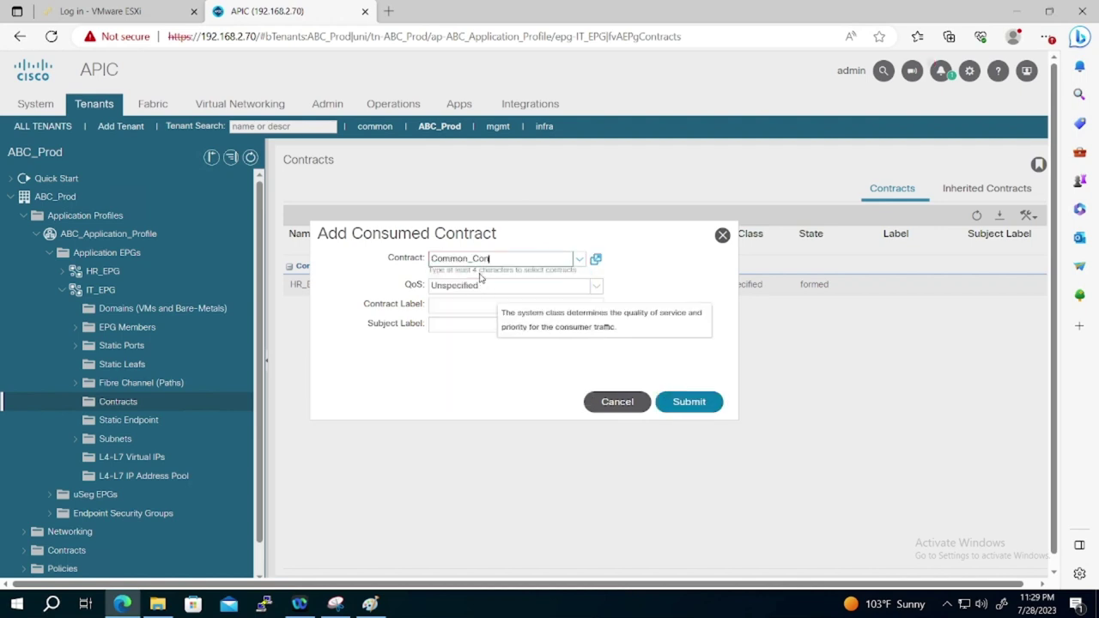
left_click(695, 412)
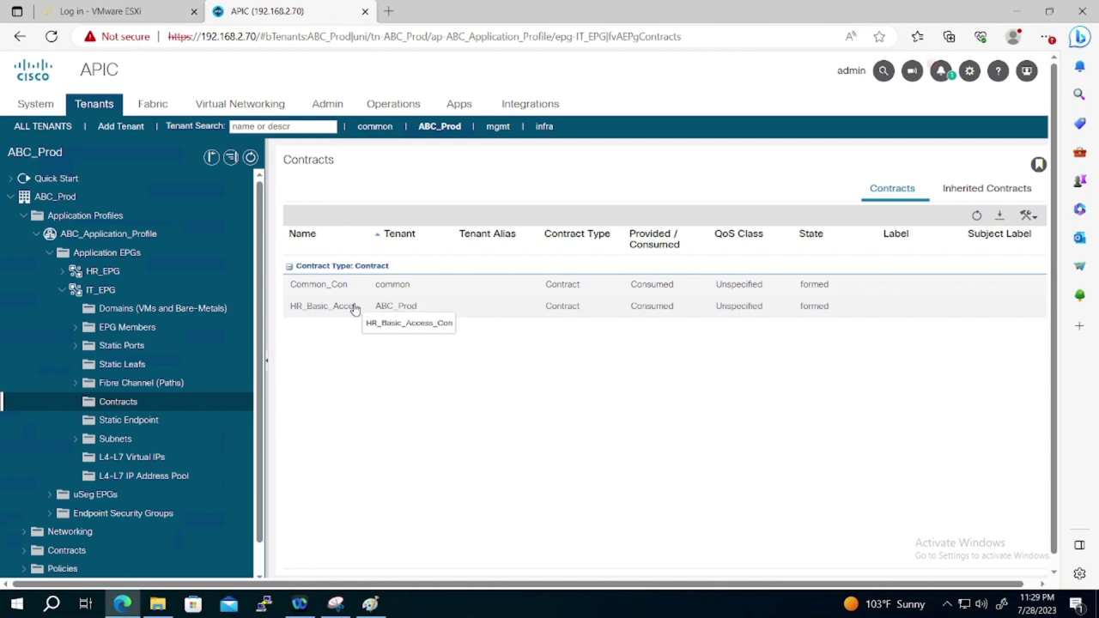
mouse_move(575, 6)
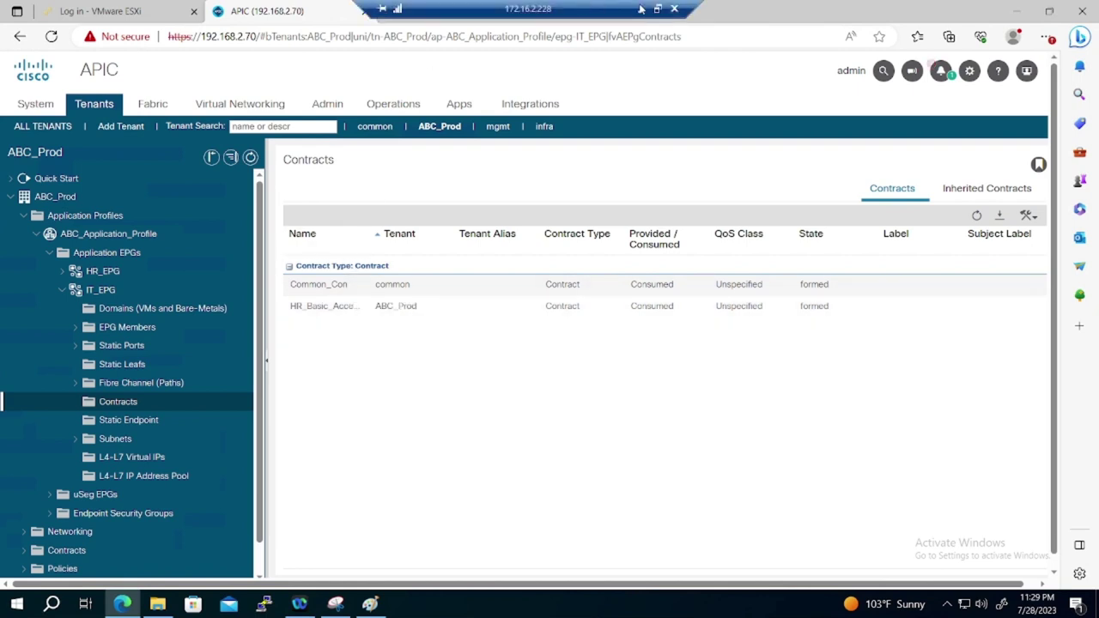